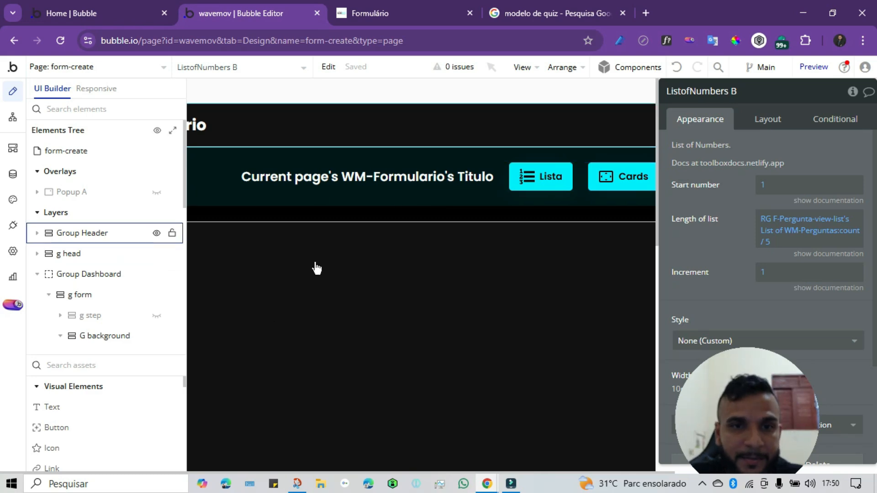
# Refresh the Formulário preview page and add a new alternative to the question Teste 1.
pyautogui.click(384, 12)
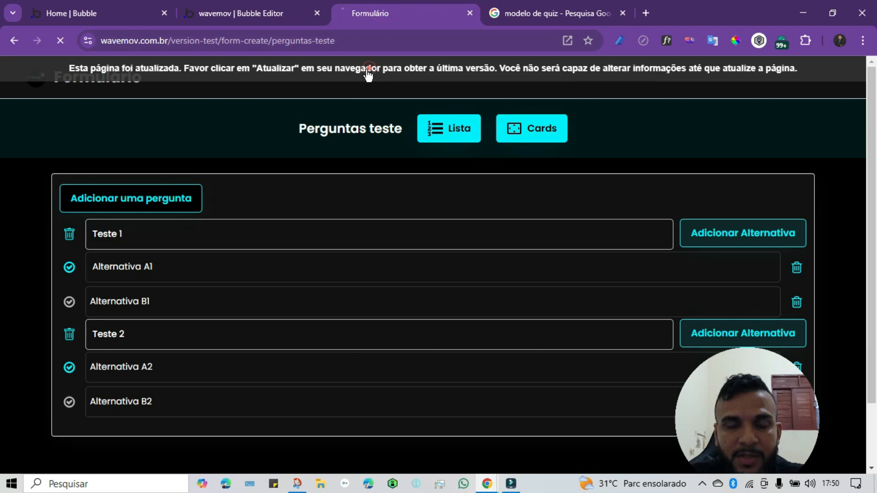
pyautogui.click(369, 67)
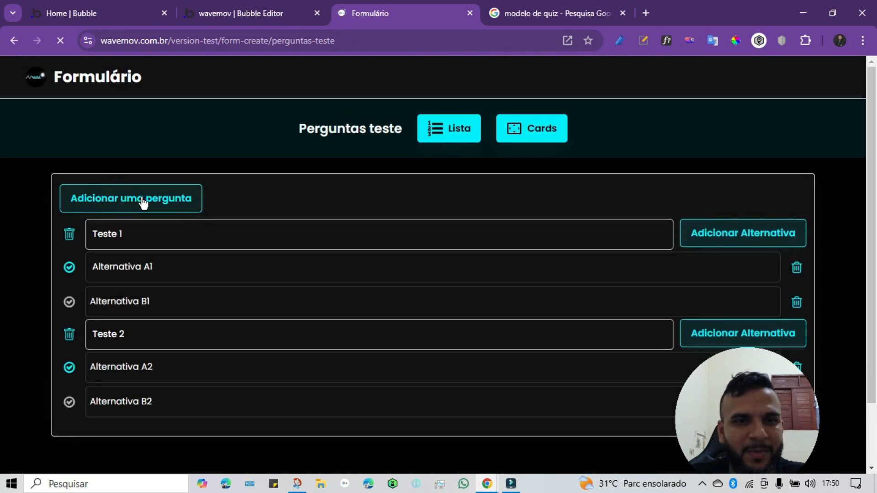
pyautogui.click(728, 231)
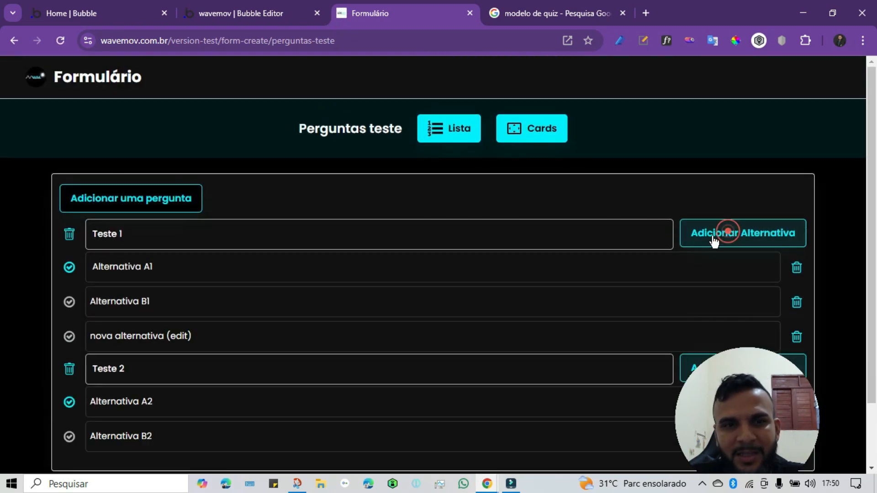
# Review the question editor's questions and alternatives, and compare them with the respondent view of the form in the incognito window.
pyautogui.scroll(-2, 238, 327)
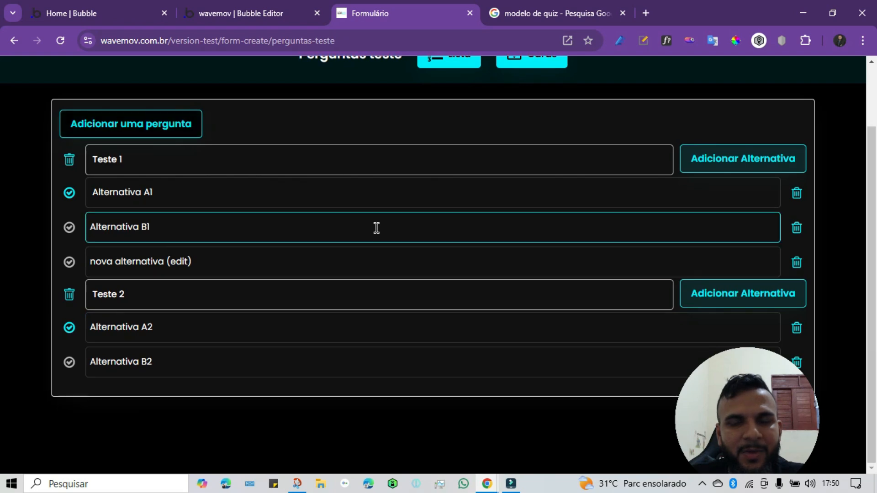
pyautogui.scroll(2, 376, 228)
pyautogui.scroll(-2, 92, 274)
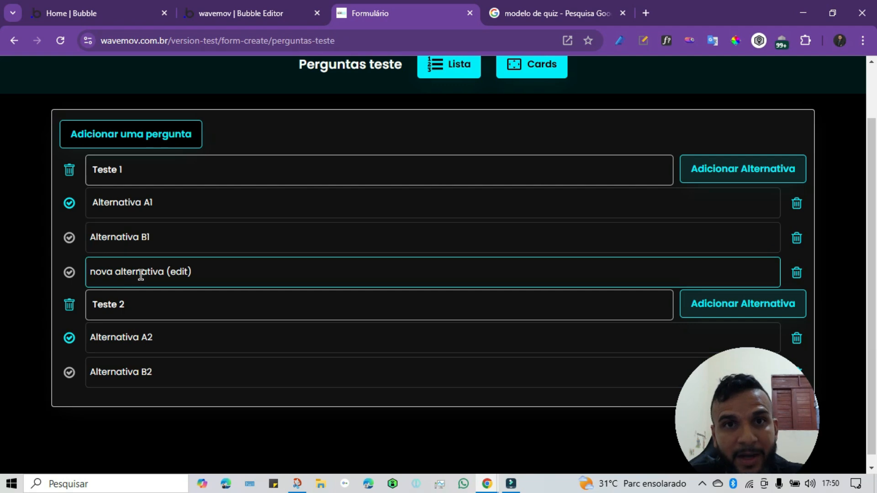
pyautogui.scroll(2, 159, 284)
pyautogui.scroll(-2, 352, 286)
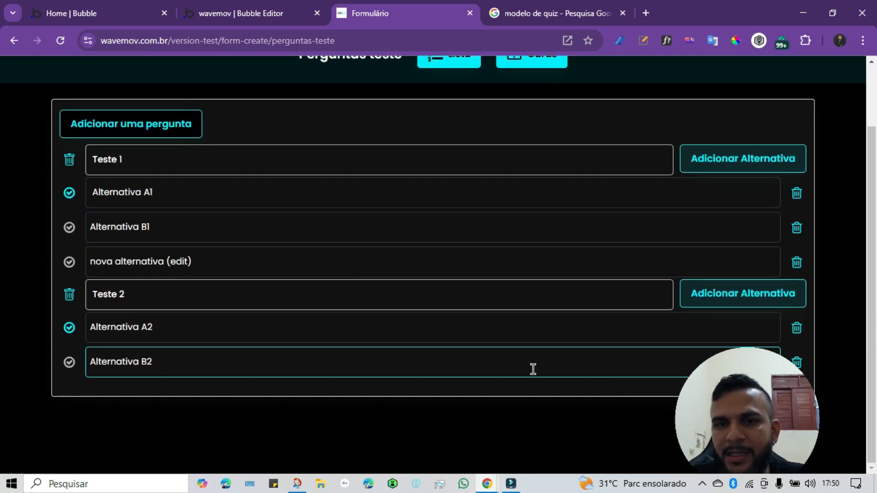
pyautogui.scroll(2, 521, 368)
pyautogui.moveTo(485, 488)
pyautogui.click(541, 432)
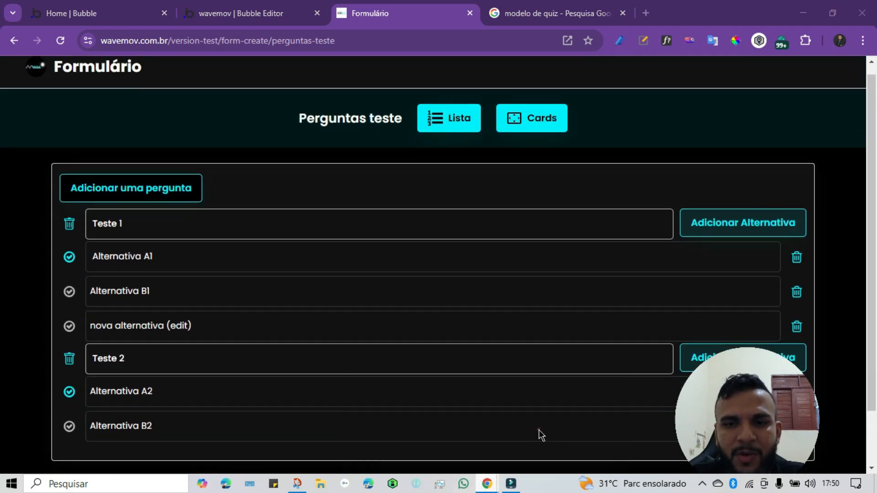
pyautogui.scroll(-2, 297, 356)
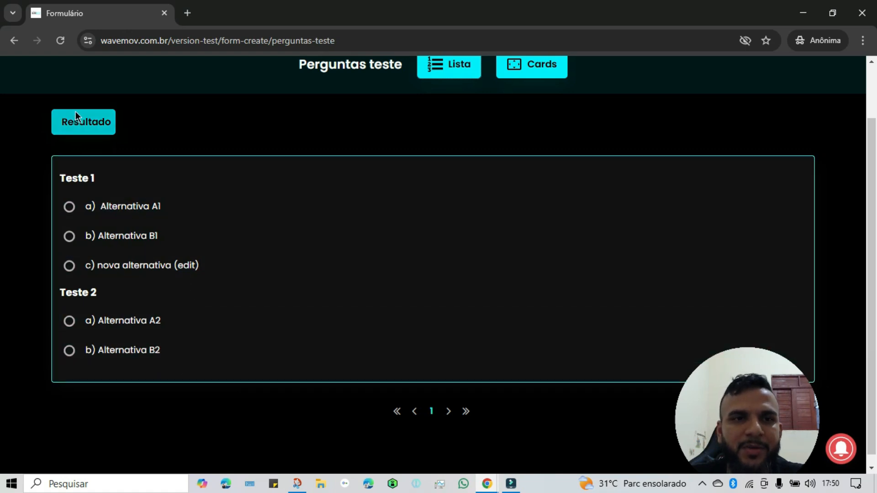
pyautogui.scroll(2, 365, 334)
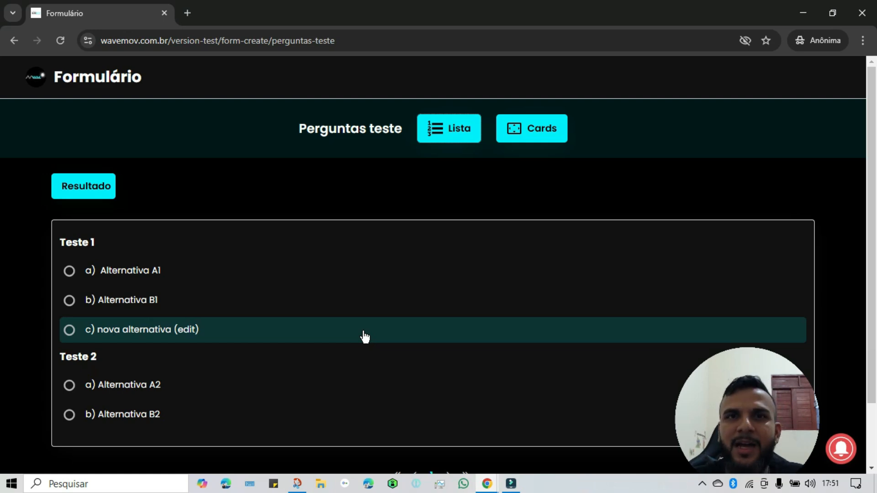
# Switch to the Bubble editor and inspect the data source search of the repeating group RG F-Pergunta.
pyautogui.click(487, 483)
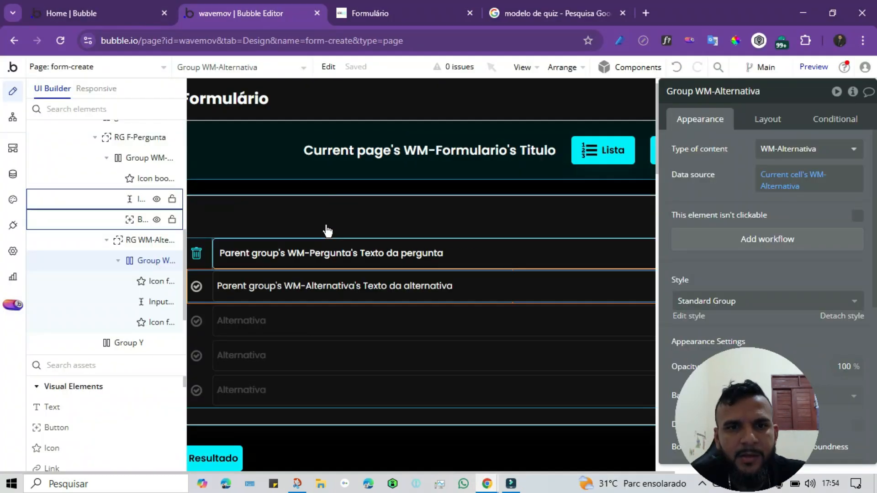
pyautogui.scroll(-3, 315, 249)
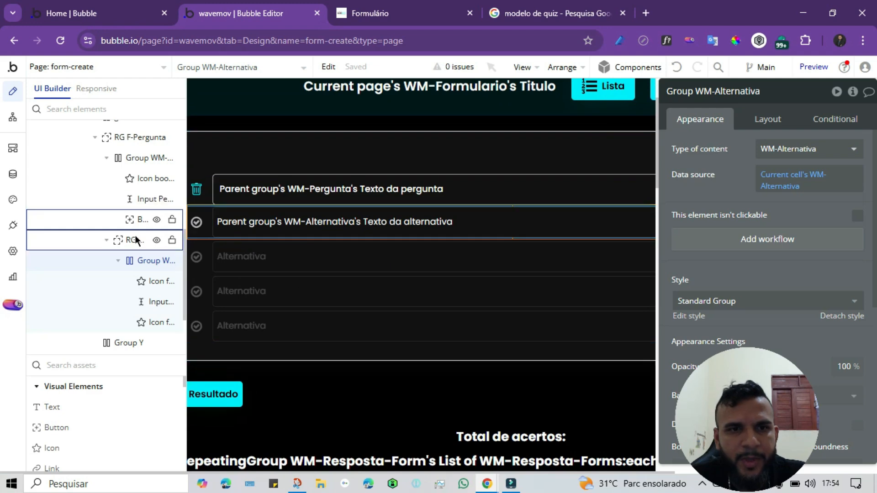
pyautogui.scroll(2, 133, 228)
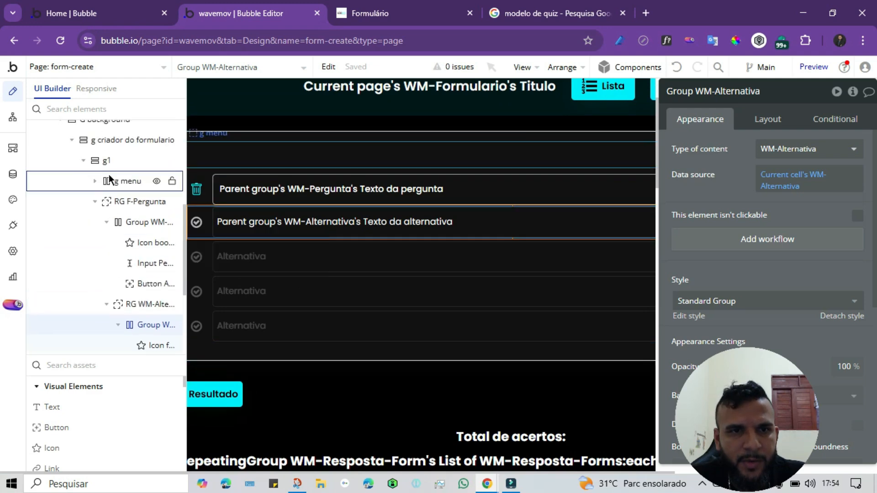
pyautogui.click(124, 202)
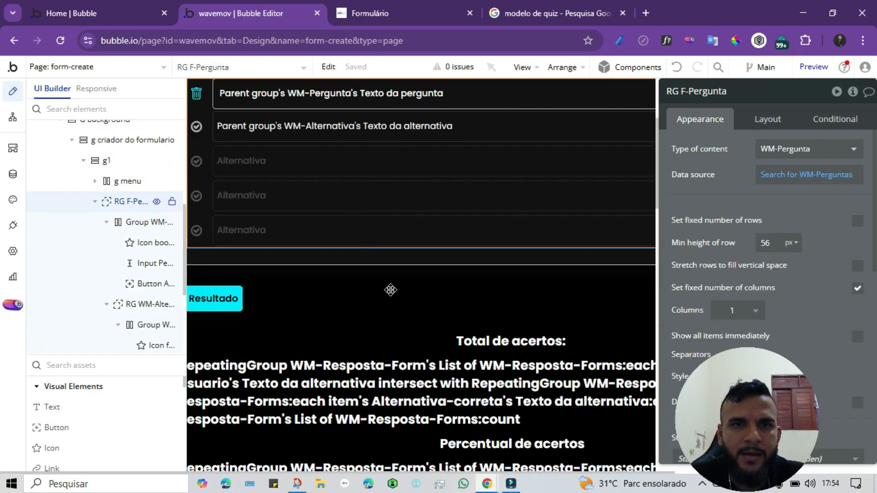
pyautogui.scroll(4, 372, 287)
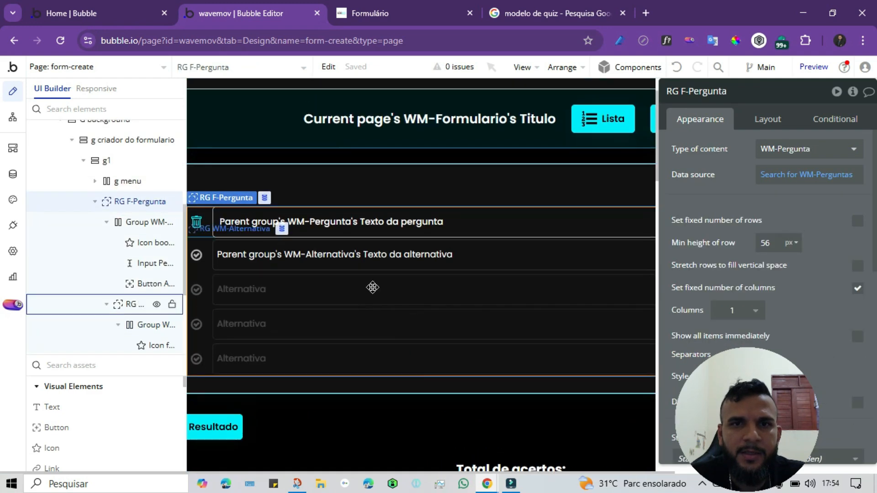
pyautogui.click(776, 178)
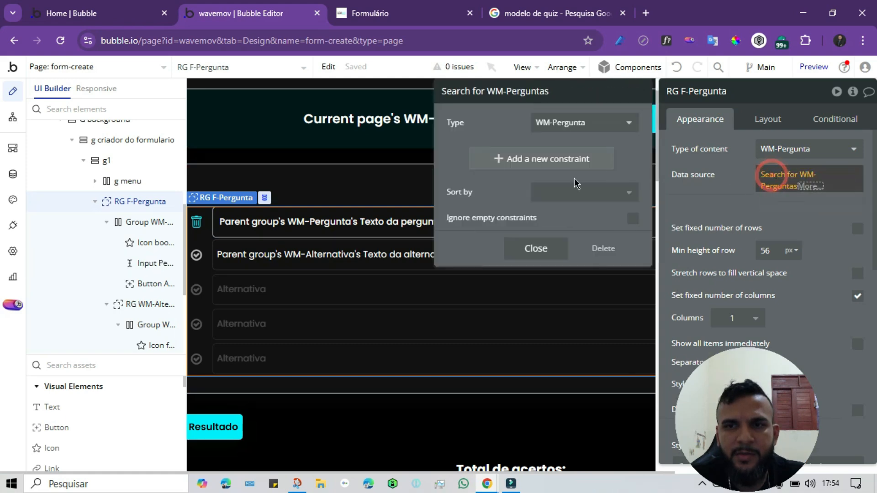
pyautogui.click(717, 205)
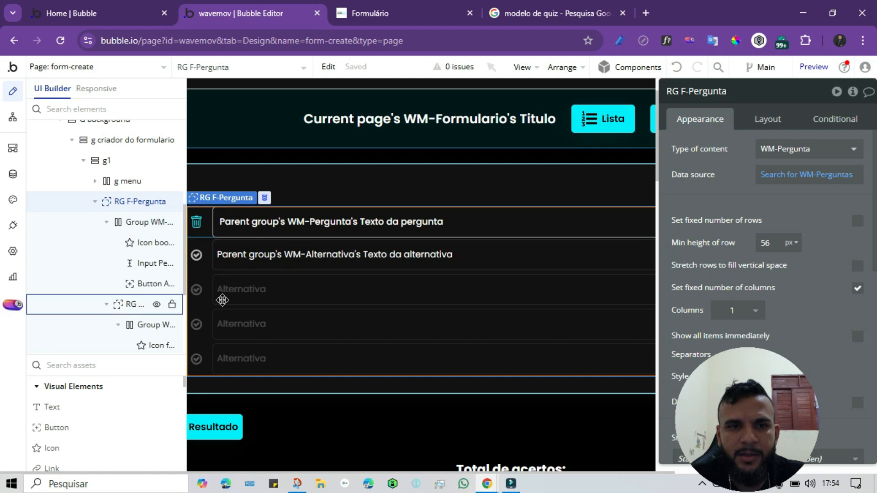
# Inspect the properties of the nested repeating group RG WM-Alternativa and the app's data types.
pyautogui.scroll(-3, 137, 247)
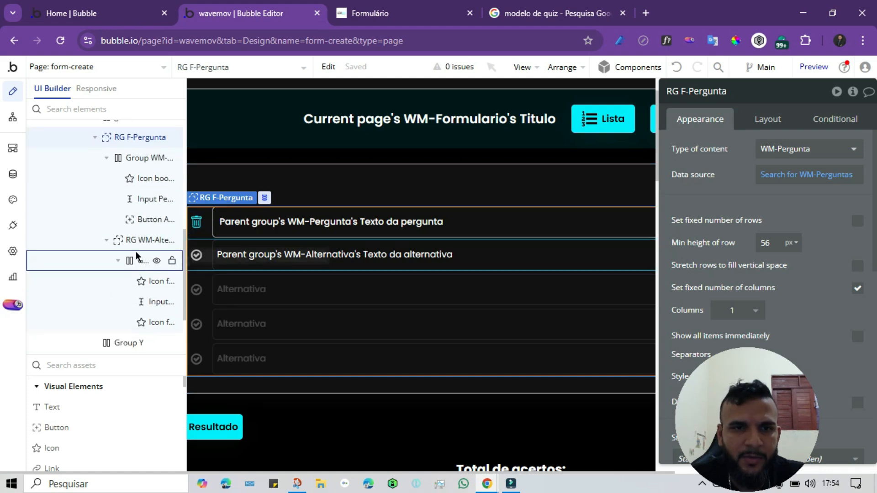
pyautogui.click(135, 241)
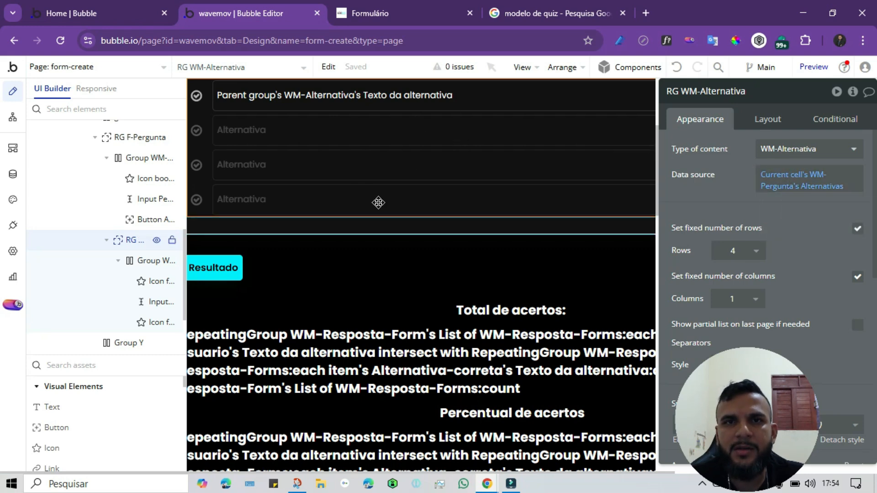
pyautogui.scroll(2, 264, 192)
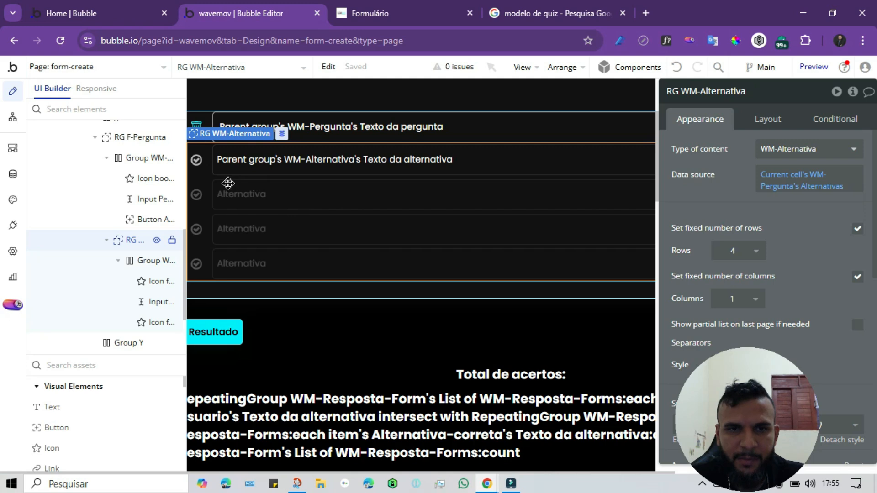
pyautogui.click(13, 178)
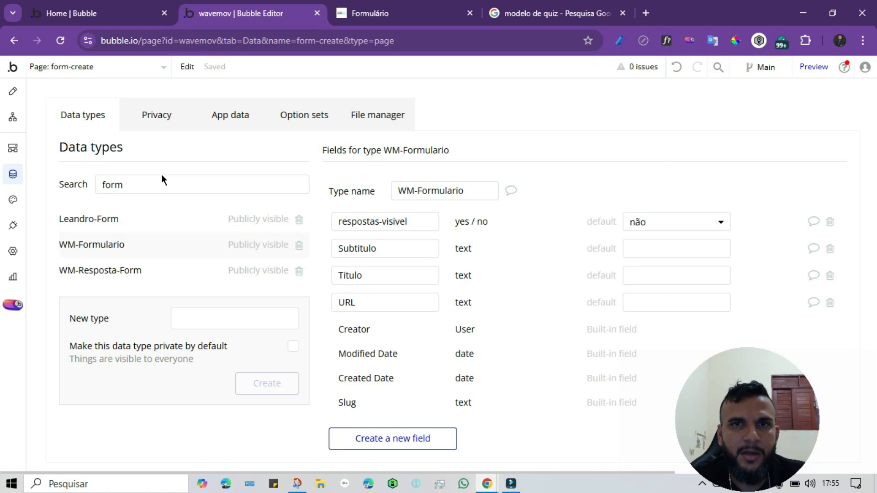
pyautogui.click(75, 118)
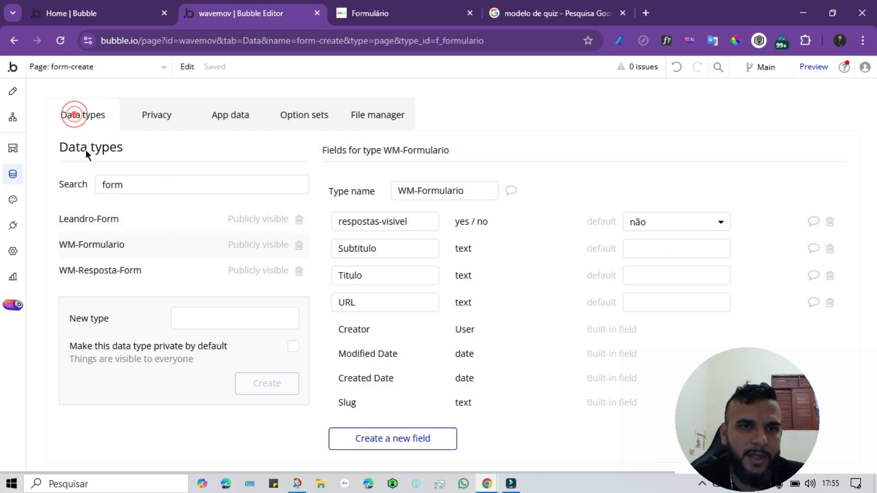
# Open the youtube page, place a Repeating Group just below the dropdown, and select it.
pyautogui.click(56, 69)
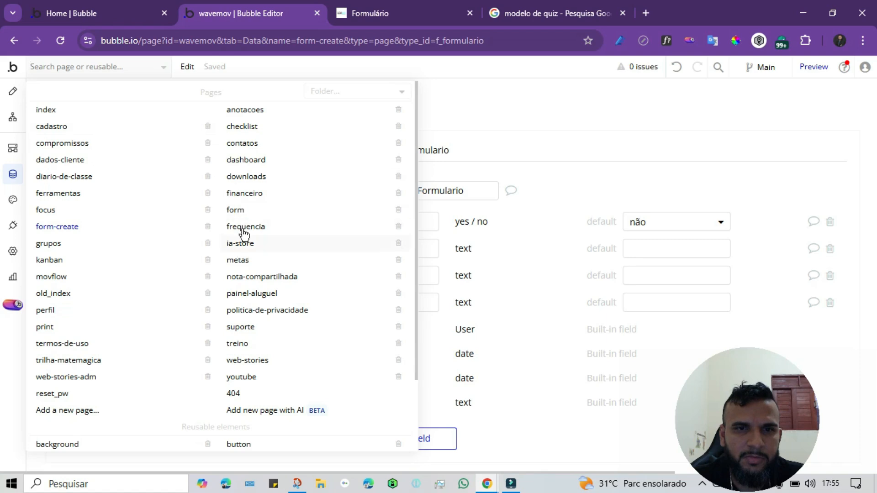
pyautogui.click(241, 378)
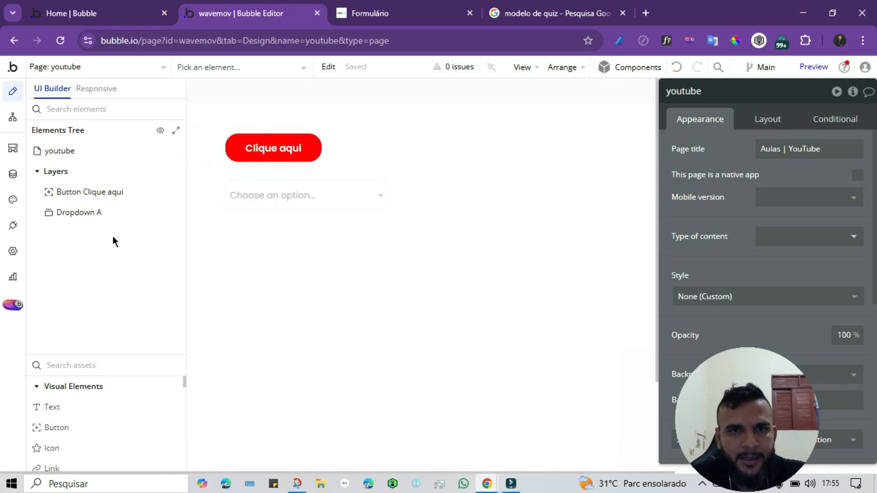
pyautogui.click(68, 366)
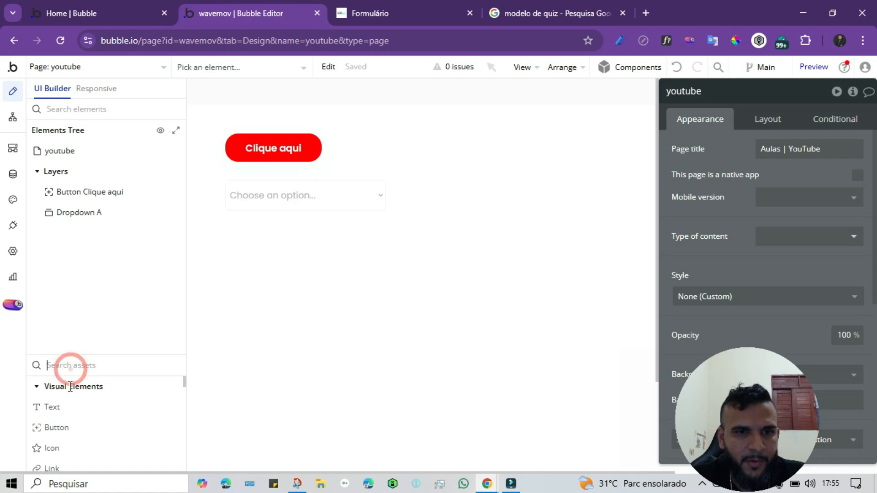
pyautogui.scroll(-3, 79, 437)
pyautogui.scroll(3, 78, 434)
pyautogui.scroll(-3, 74, 429)
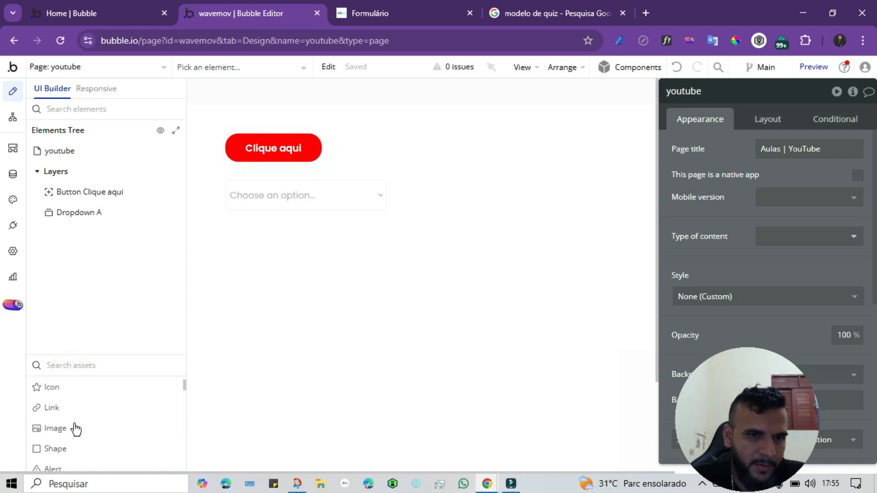
pyautogui.scroll(-15, 76, 430)
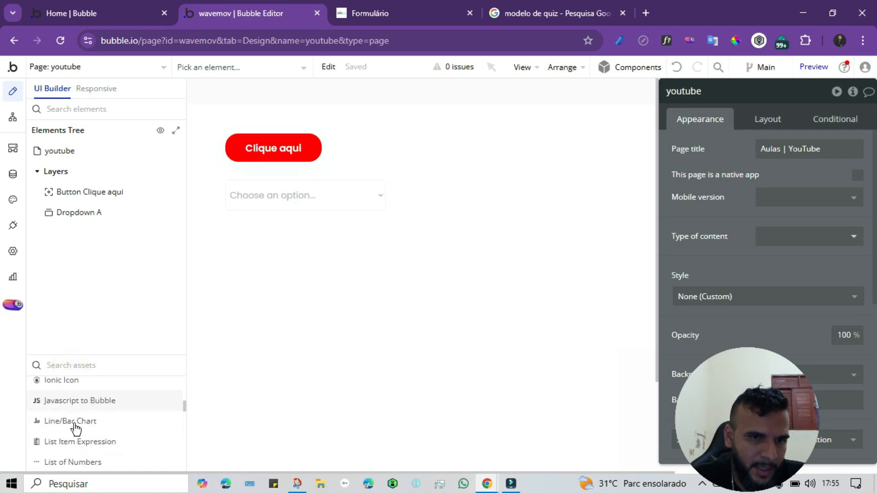
pyautogui.scroll(-6, 76, 429)
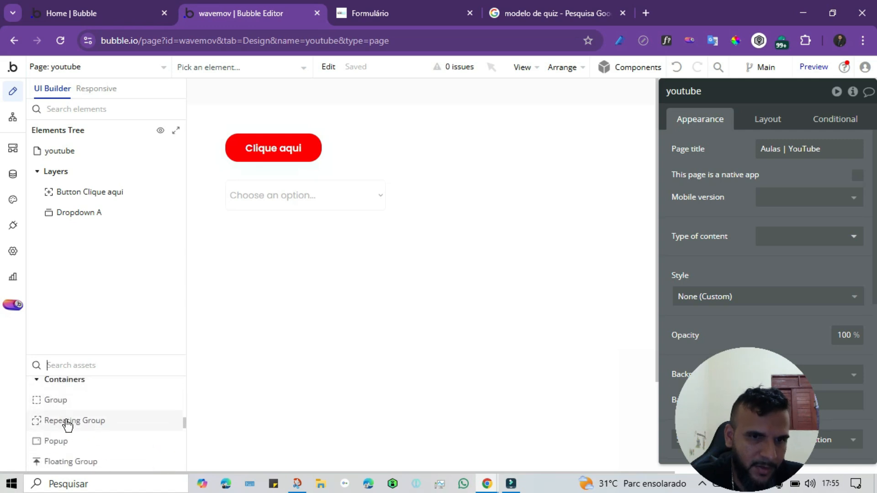
pyautogui.click(67, 423)
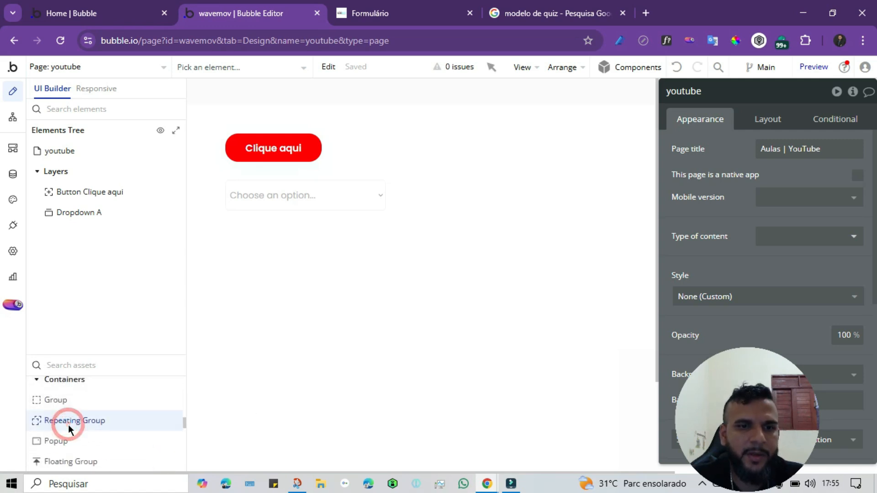
pyautogui.click(273, 212)
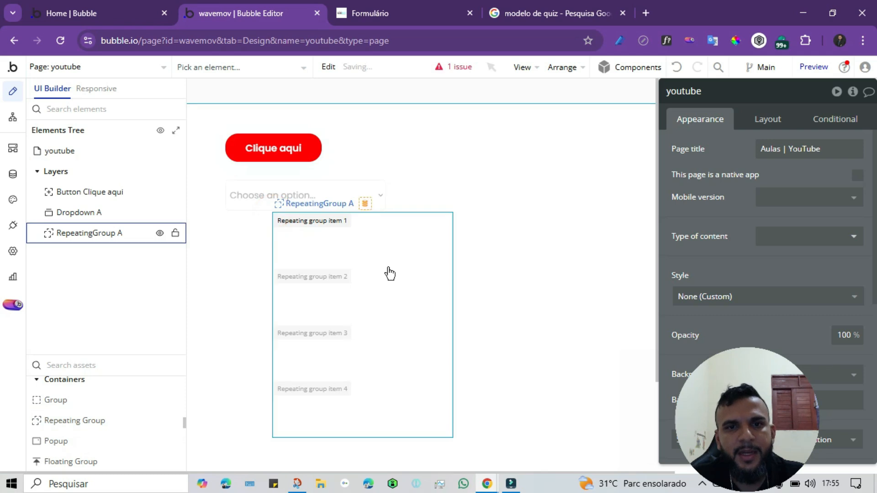
pyautogui.scroll(-1, 388, 320)
pyautogui.click(533, 220)
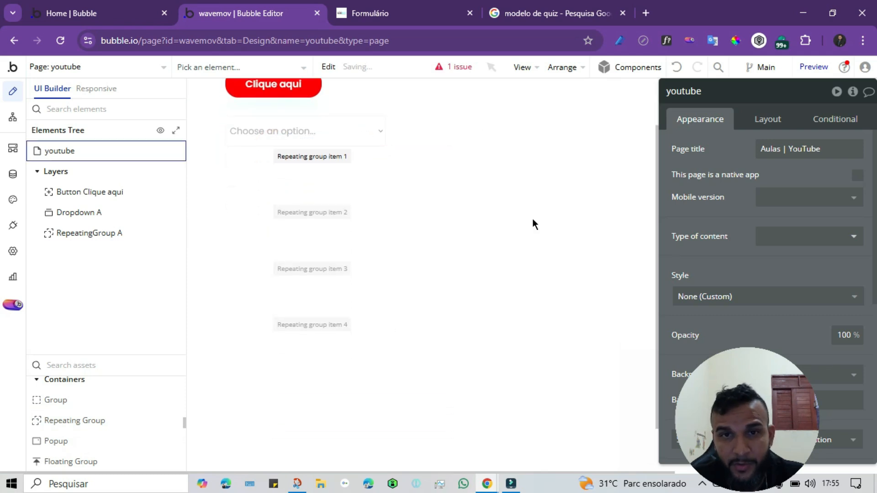
pyautogui.click(434, 221)
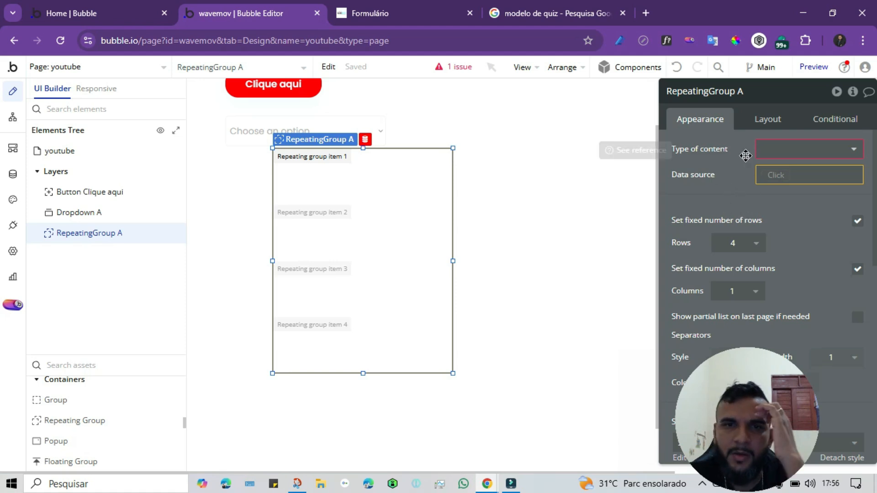
pyautogui.click(410, 205)
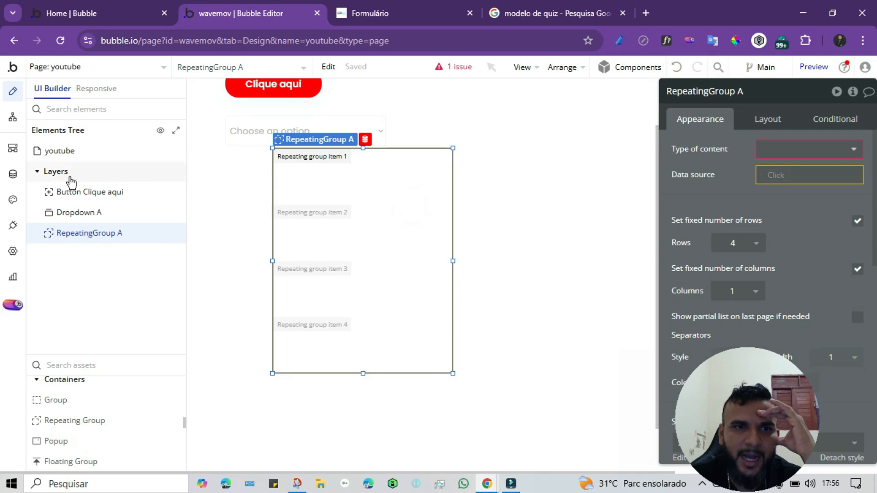
# Clear the data types search and create a new data type named teste-tabela.
pyautogui.click(11, 176)
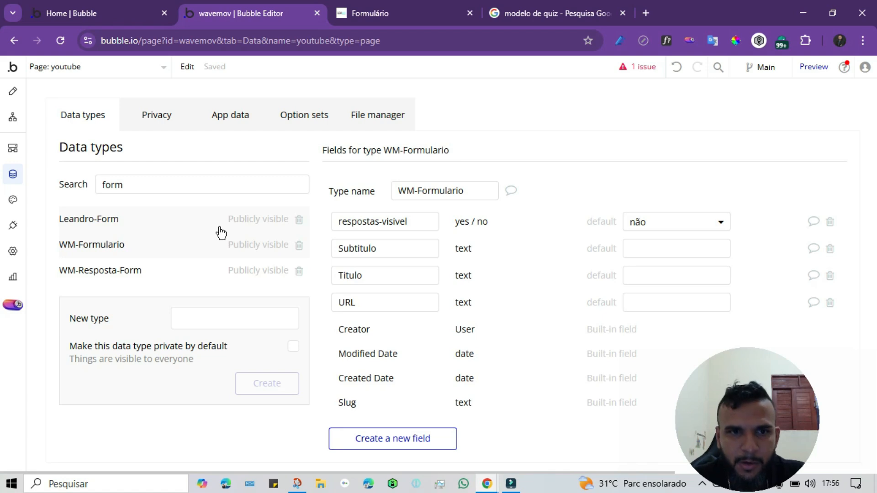
pyautogui.doubleClick(111, 186)
pyautogui.press('BackSpace')
pyautogui.scroll(-15, 125, 334)
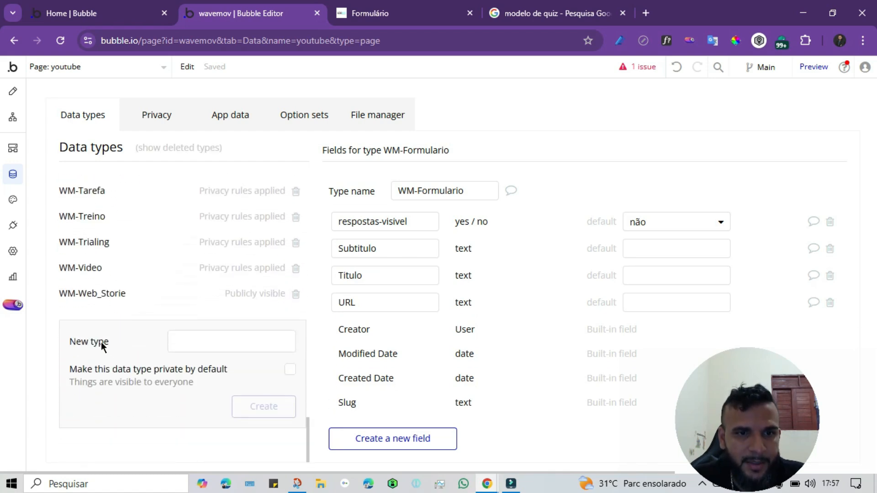
pyautogui.click(210, 339)
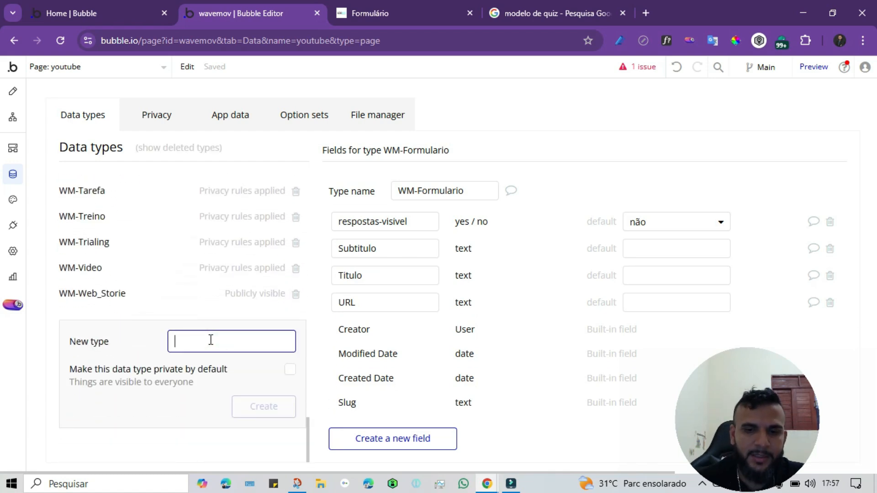
pyautogui.write('tabela')
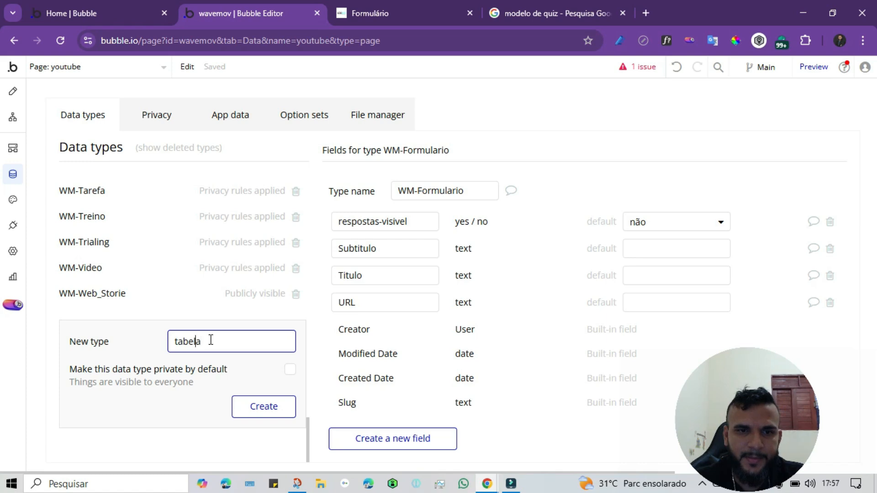
pyautogui.press('Home')
pyautogui.write('teste')
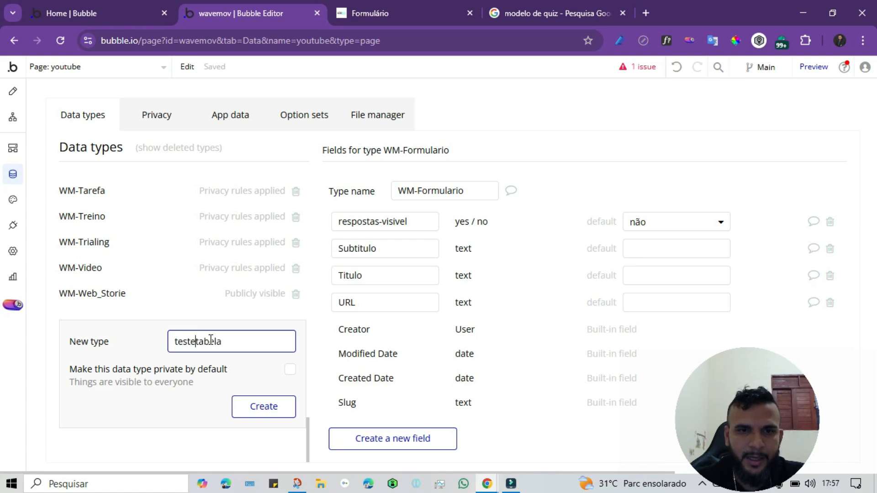
pyautogui.write('-')
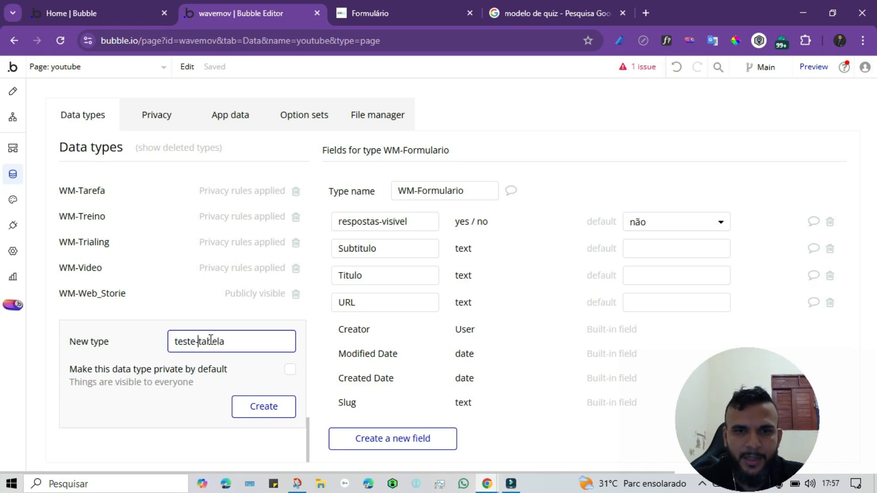
pyautogui.click(261, 408)
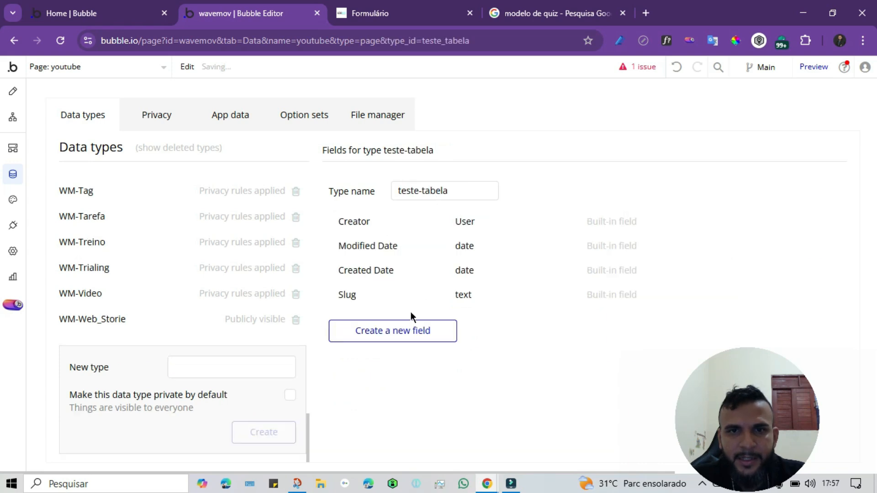
# Add a text field named item to the teste-tabela data type, and view the type's app data.
pyautogui.click(398, 331)
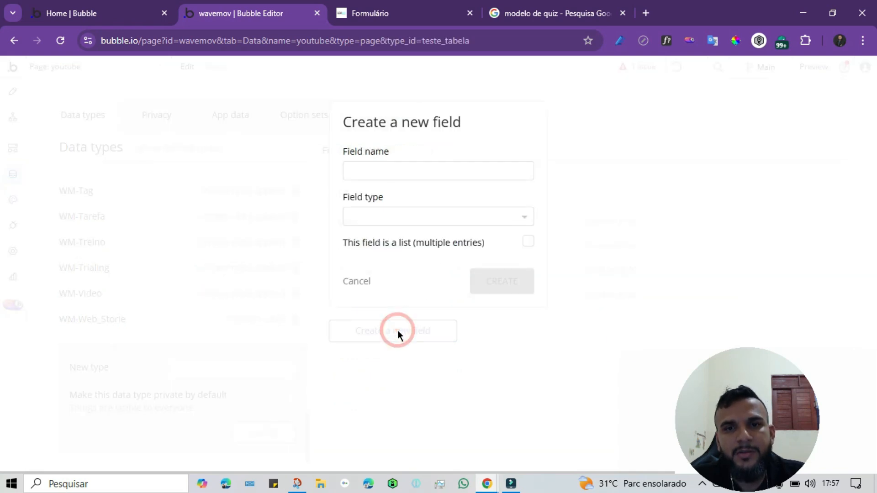
pyautogui.click(377, 170)
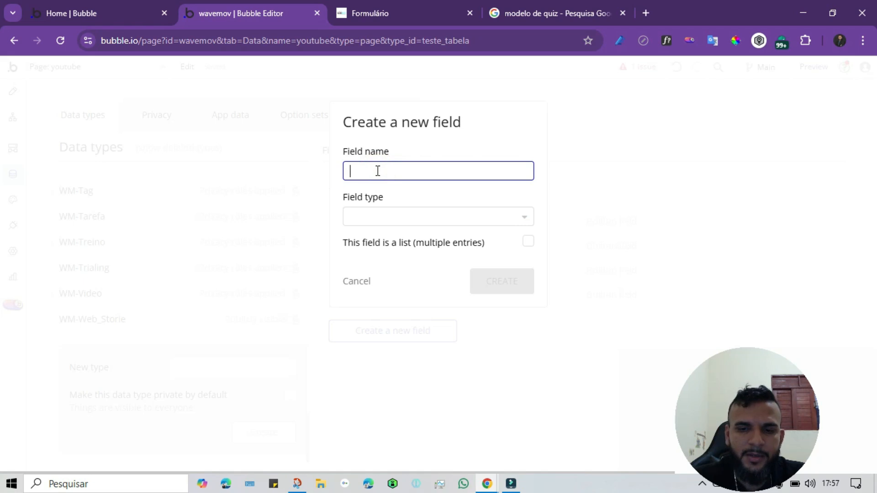
pyautogui.write('item')
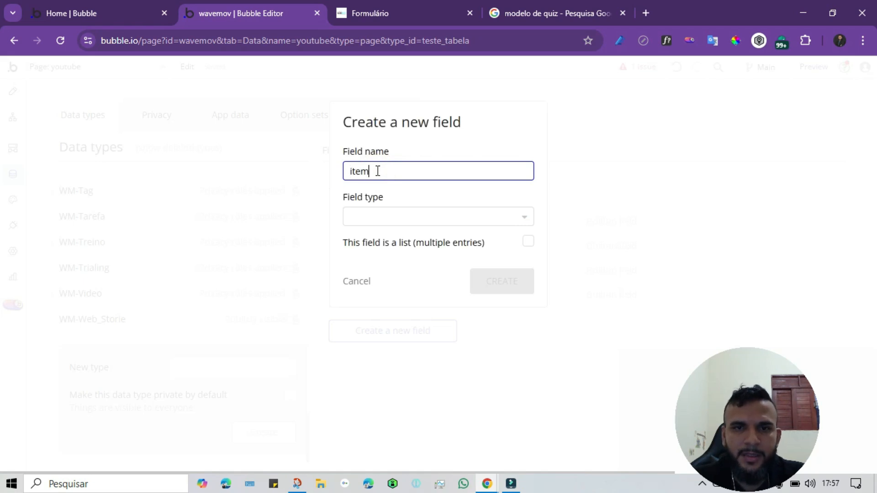
pyautogui.click(390, 220)
pyautogui.click(390, 220)
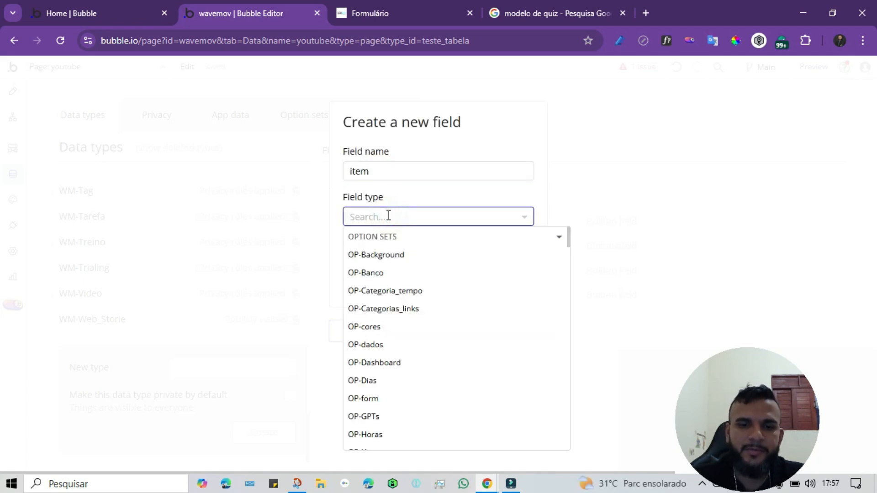
pyautogui.write('text')
pyautogui.click(378, 255)
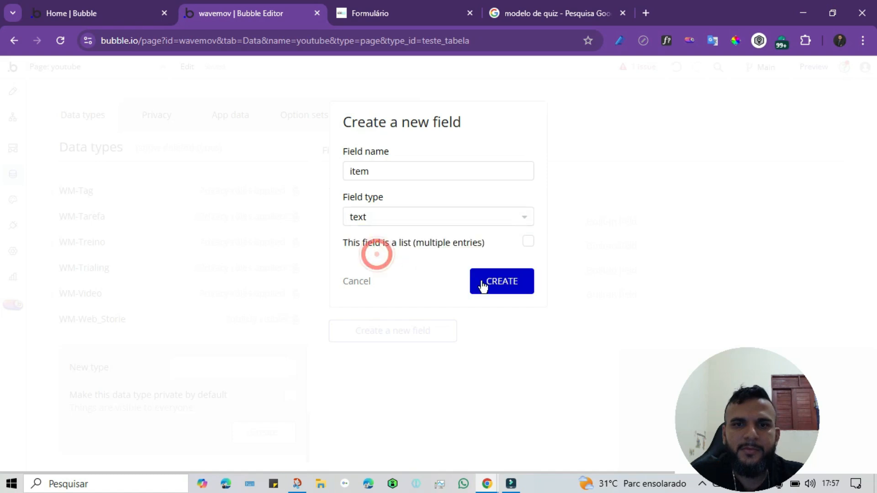
pyautogui.click(483, 283)
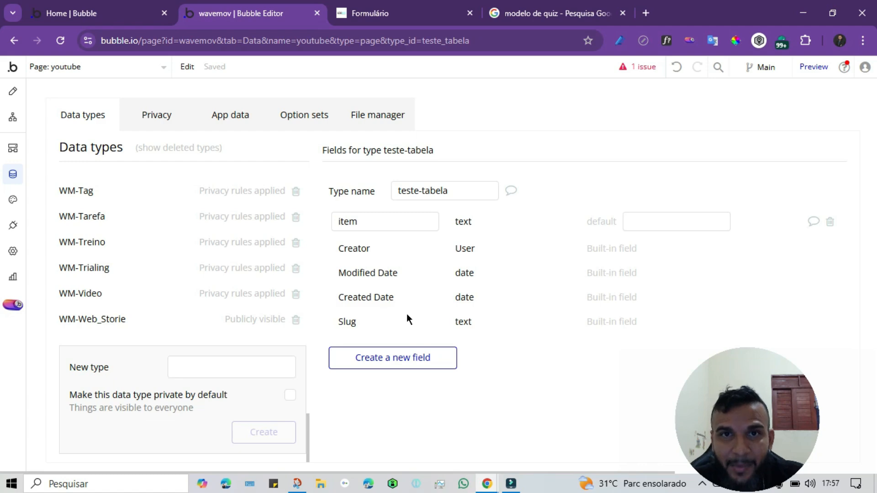
pyautogui.click(245, 114)
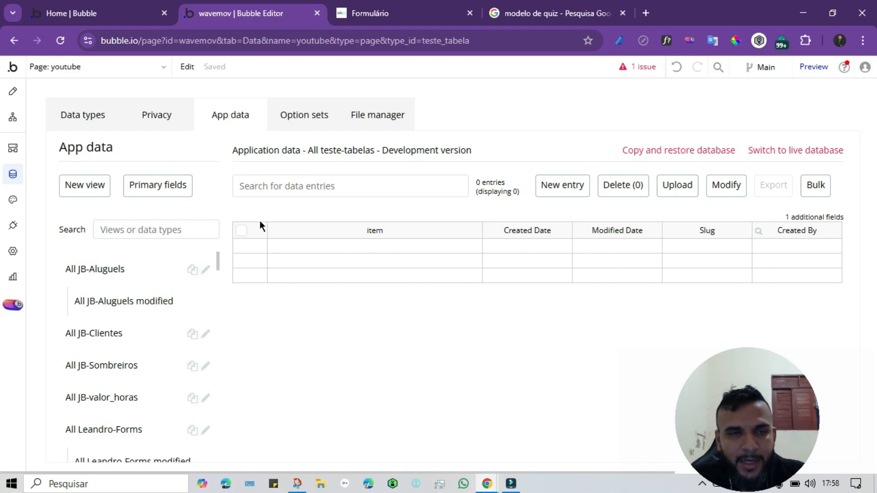
# Return to the youtube page design and set the repeating group's type of content to teste-tabela.
pyautogui.click(13, 92)
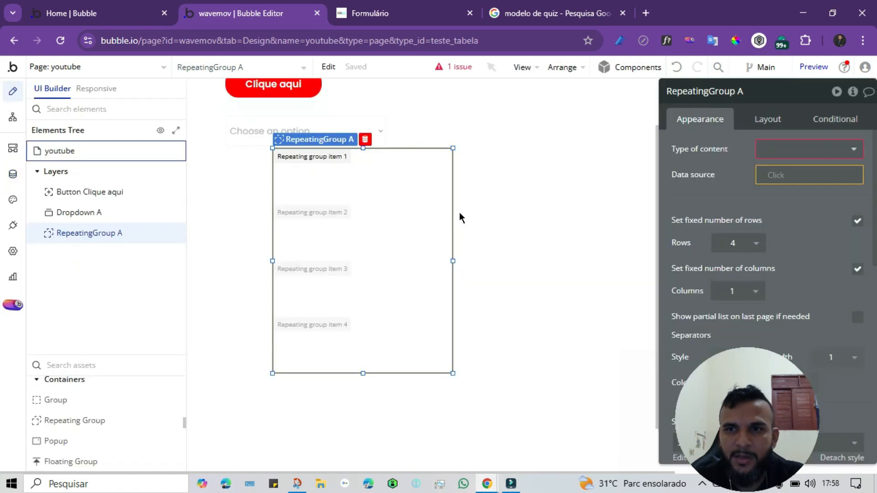
pyautogui.click(423, 215)
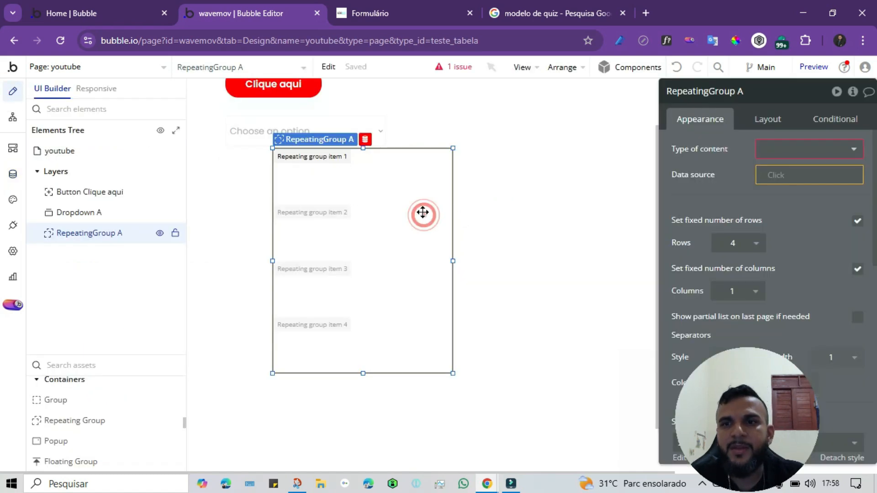
pyautogui.click(795, 158)
pyautogui.write('test')
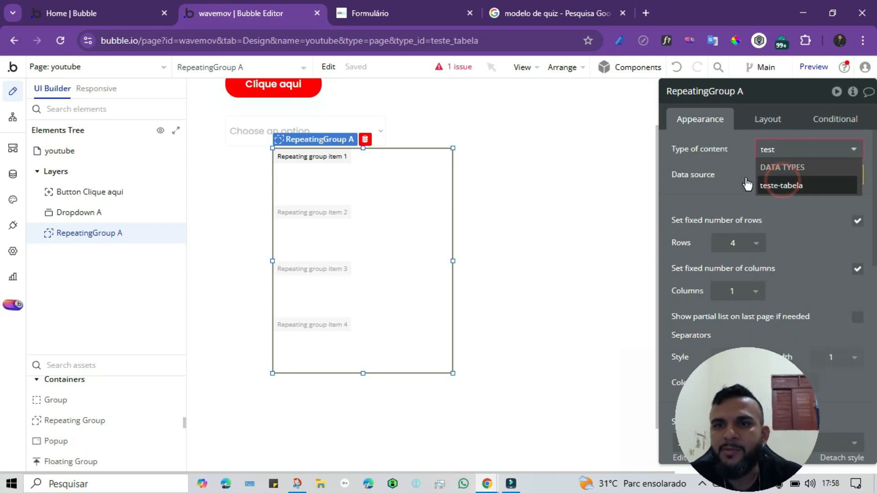
pyautogui.click(784, 186)
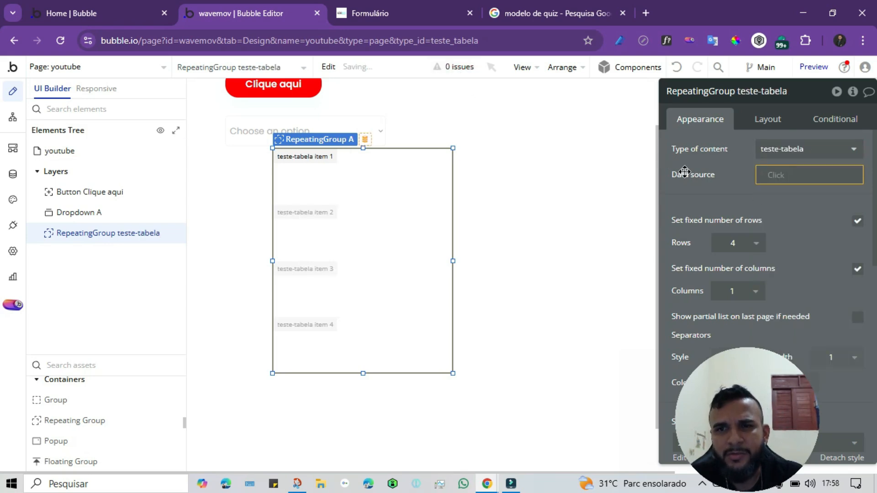
pyautogui.click(705, 180)
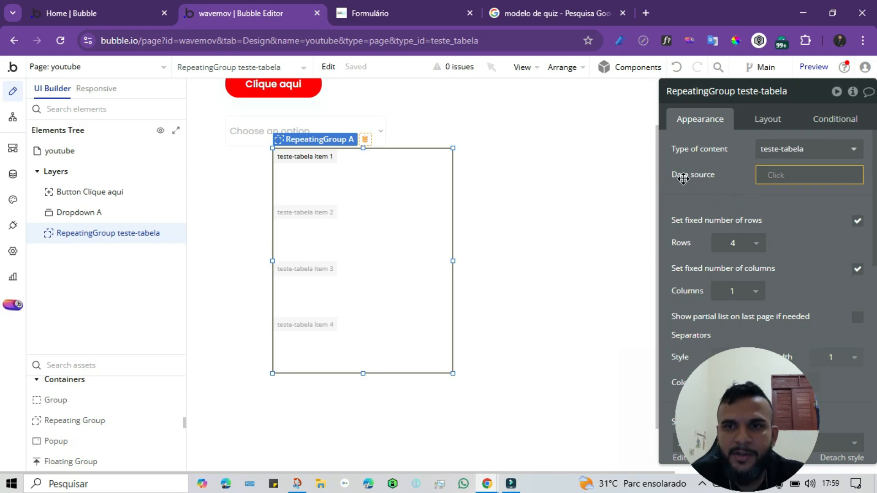
# Set the repeating group's data source to Do a search for with type teste-tabela, and reopen the search settings.
pyautogui.click(776, 175)
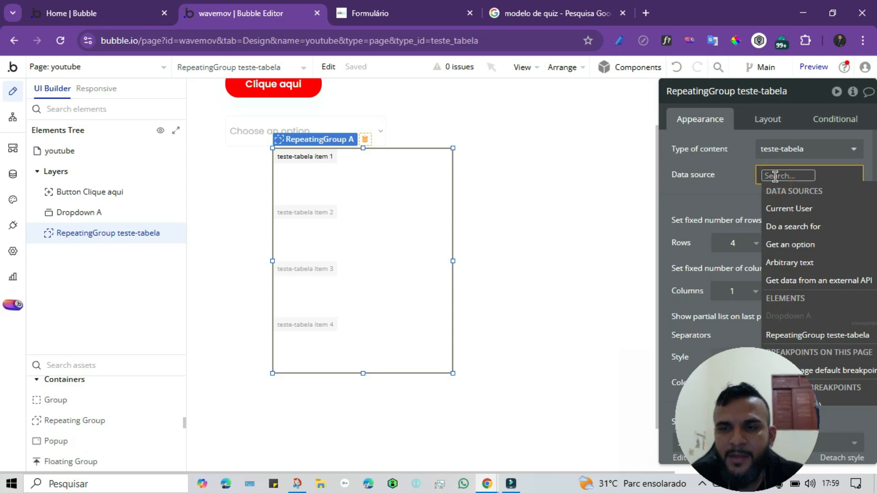
pyautogui.click(790, 229)
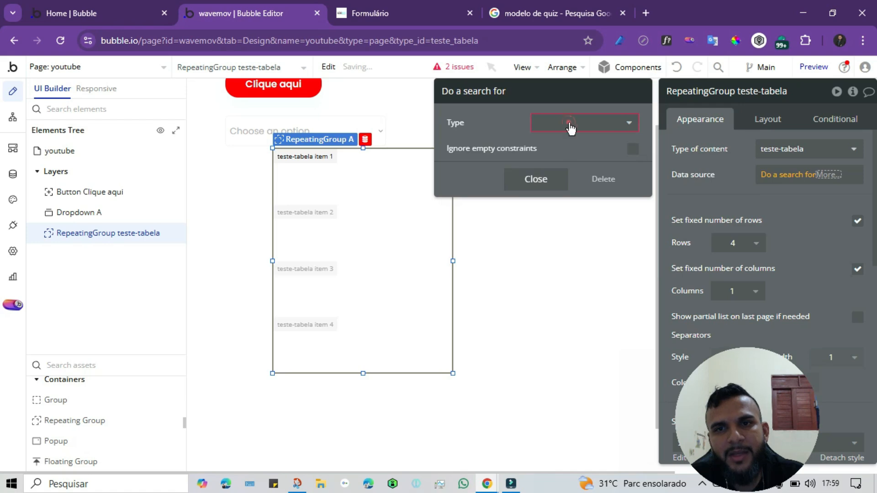
pyautogui.click(569, 122)
pyautogui.write('teste')
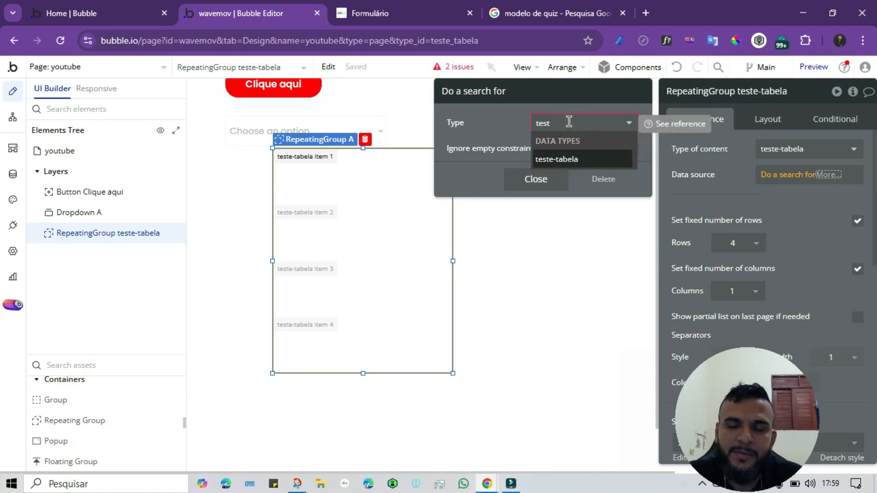
pyautogui.click(577, 160)
pyautogui.click(709, 190)
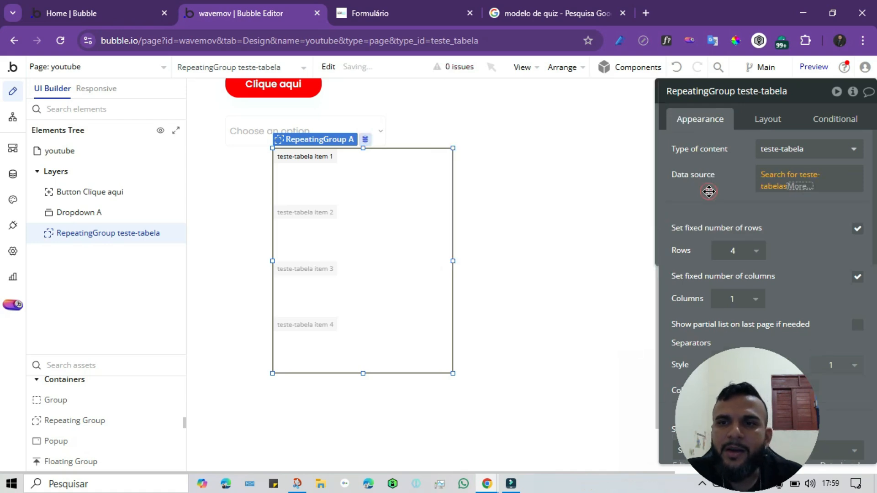
pyautogui.click(782, 176)
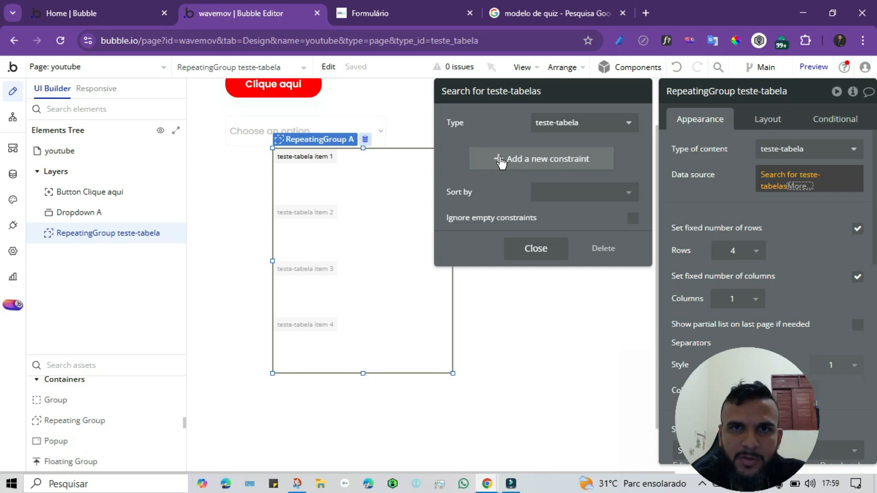
# Add a yes / no field named visivel to the teste-tabela data type and set its default to não.
pyautogui.click(13, 174)
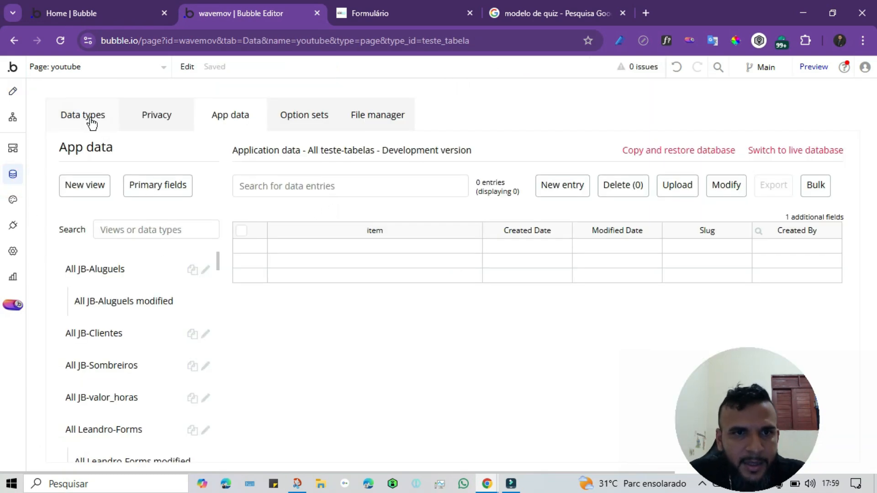
pyautogui.click(92, 123)
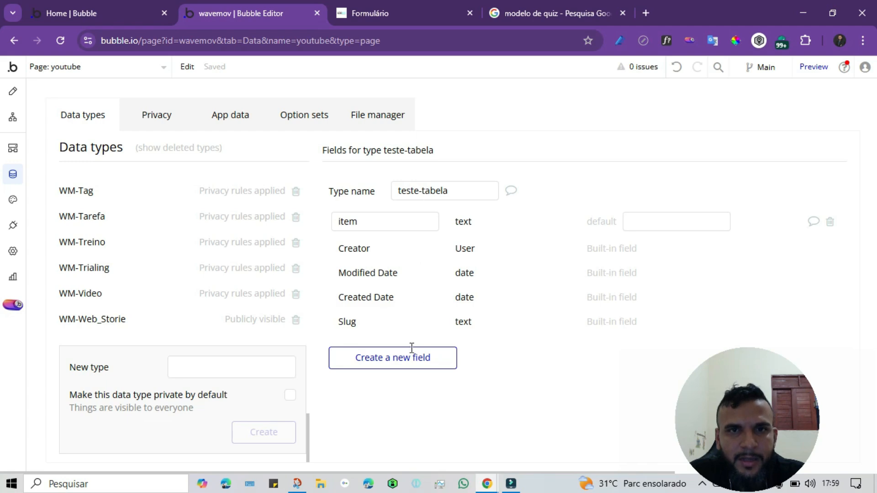
pyautogui.click(405, 361)
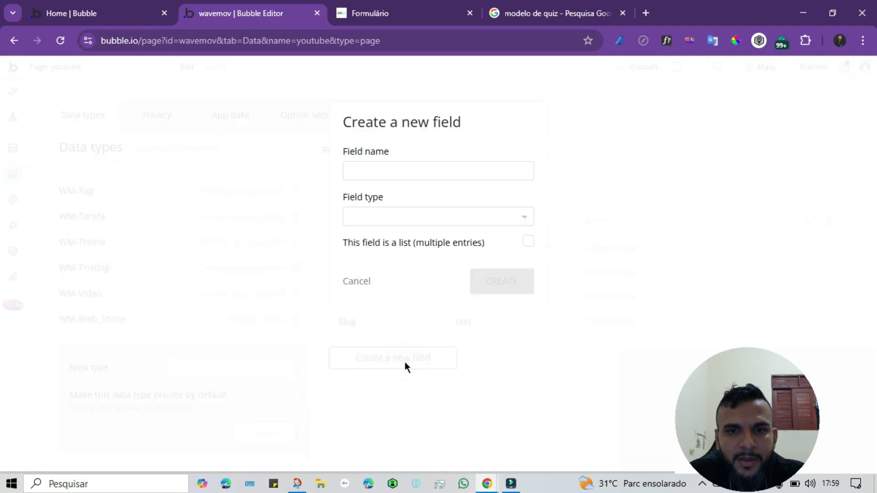
pyautogui.click(410, 173)
pyautogui.write('visivel')
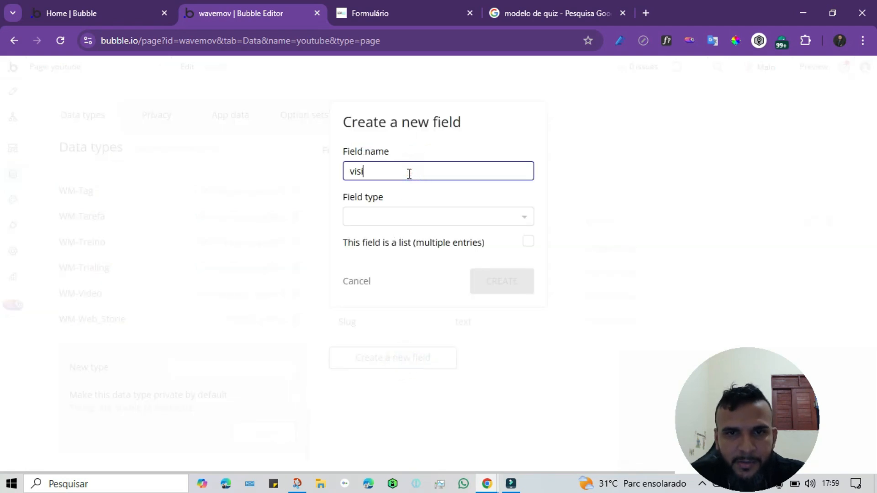
pyautogui.click(394, 220)
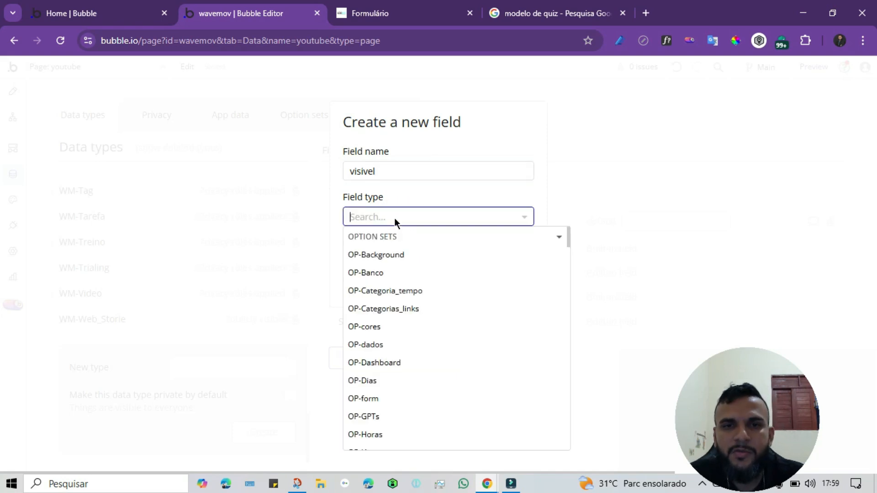
pyautogui.write('yes')
pyautogui.click(371, 253)
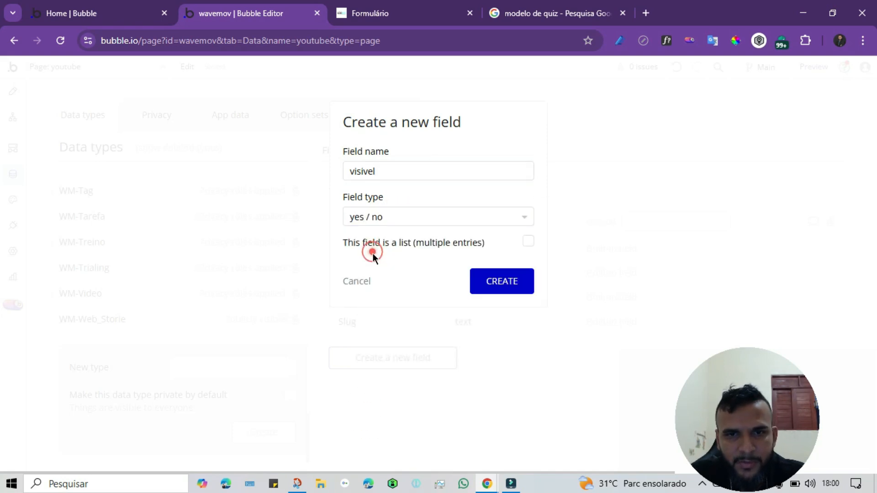
pyautogui.click(498, 283)
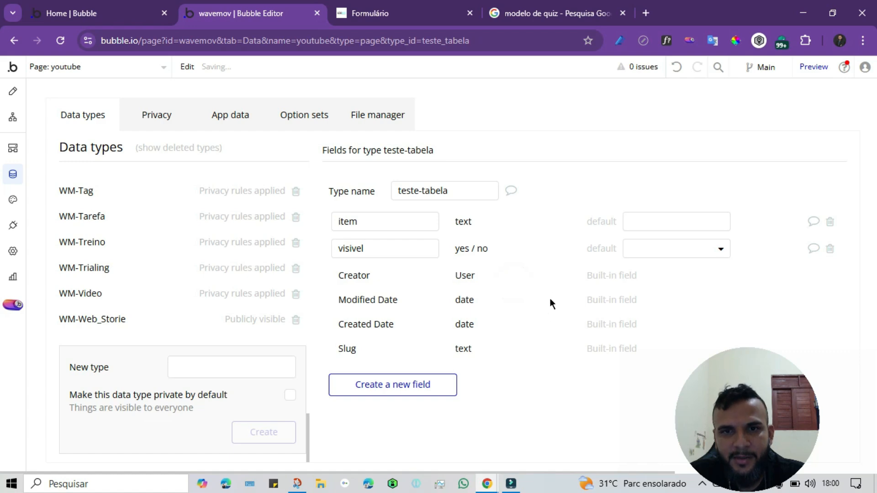
pyautogui.click(668, 251)
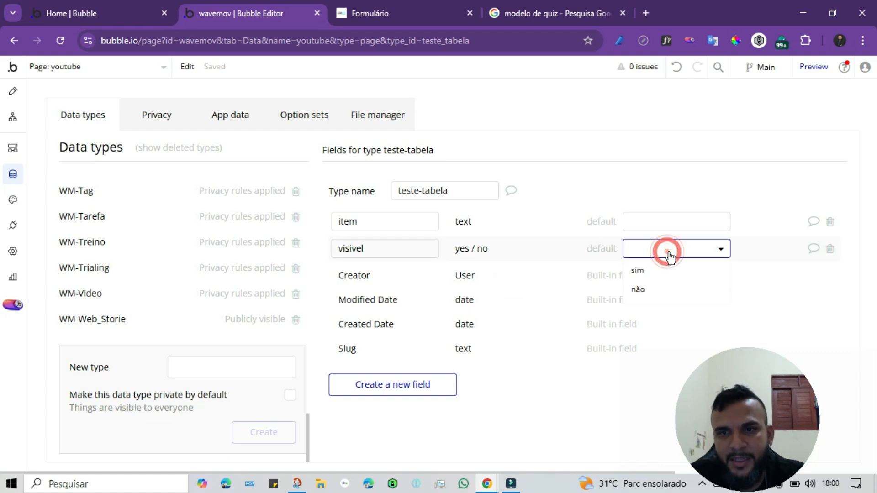
pyautogui.click(638, 292)
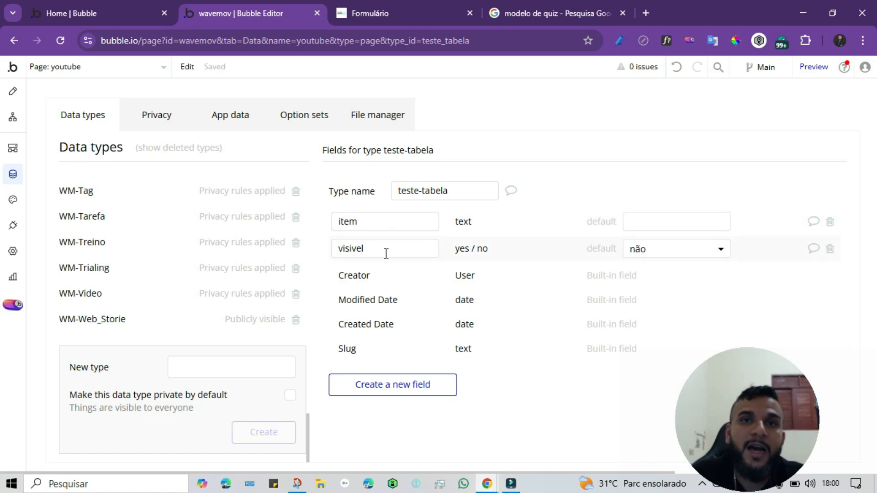
# Return to the youtube page design and add the constraint visivel = "sim" to the repeating group's teste-tabela search.
pyautogui.click(13, 91)
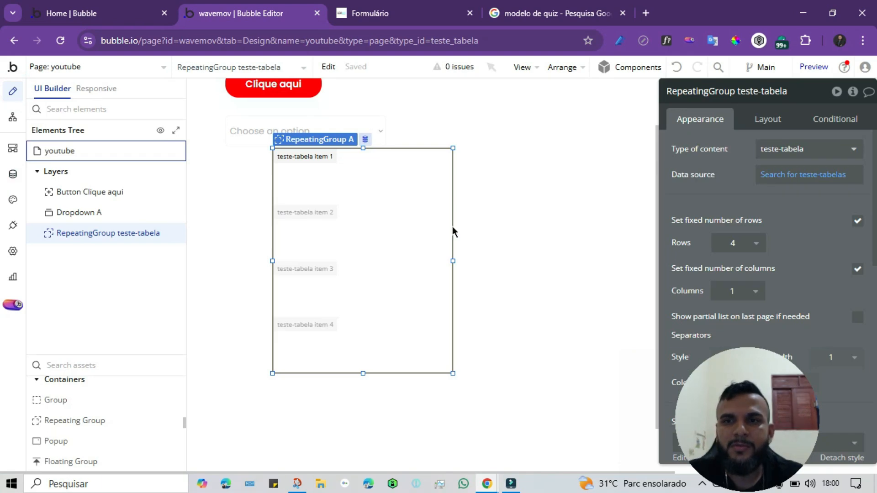
pyautogui.click(788, 174)
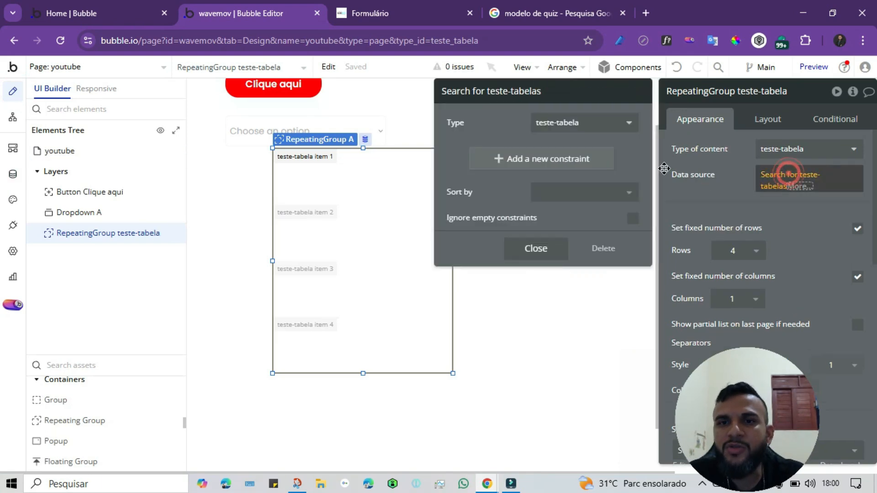
pyautogui.click(530, 160)
pyautogui.click(462, 155)
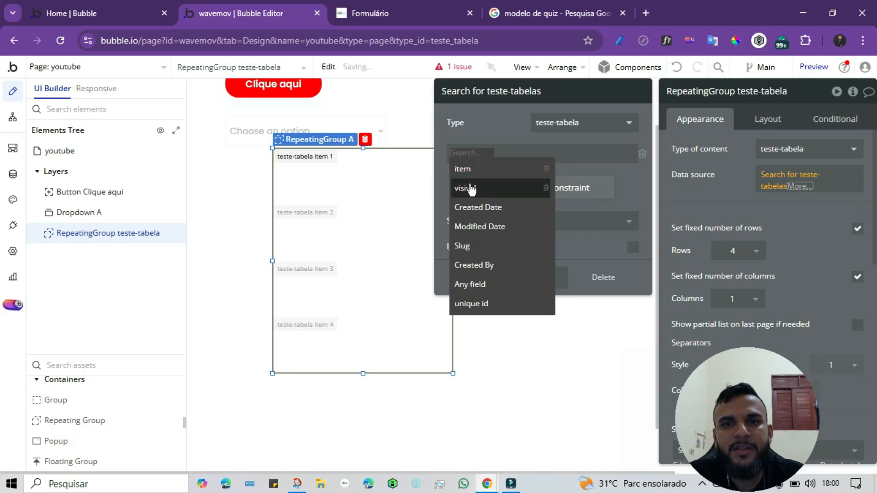
pyautogui.click(471, 188)
pyautogui.click(486, 153)
pyautogui.click(485, 167)
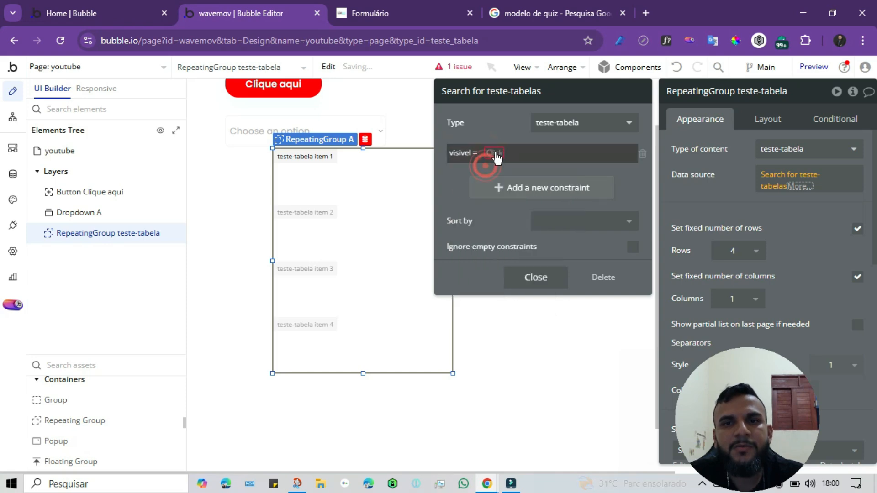
pyautogui.click(496, 154)
pyautogui.click(501, 186)
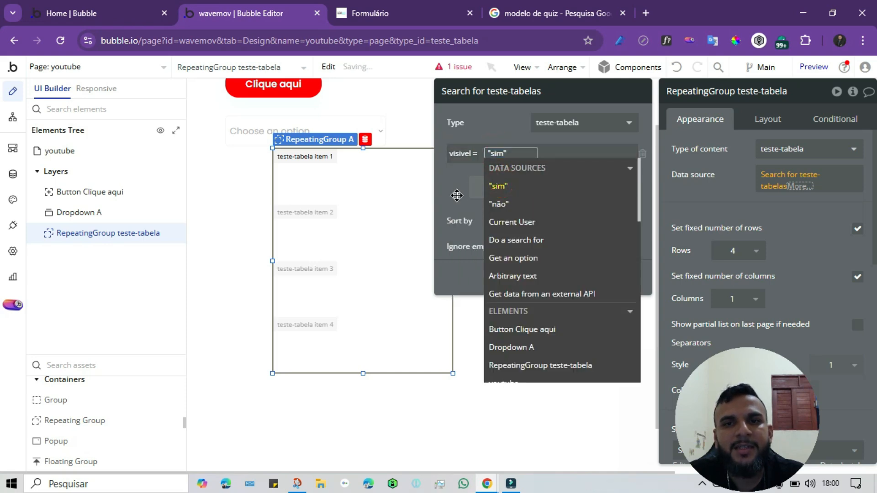
pyautogui.click(457, 195)
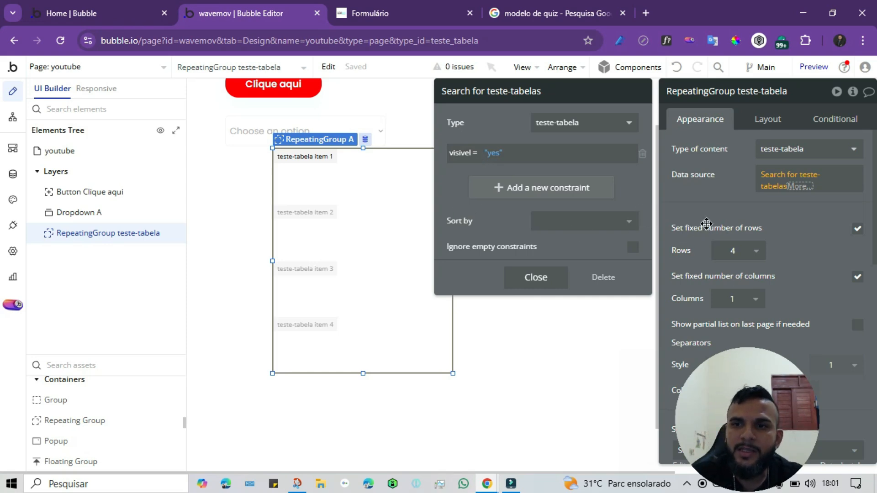
pyautogui.click(714, 210)
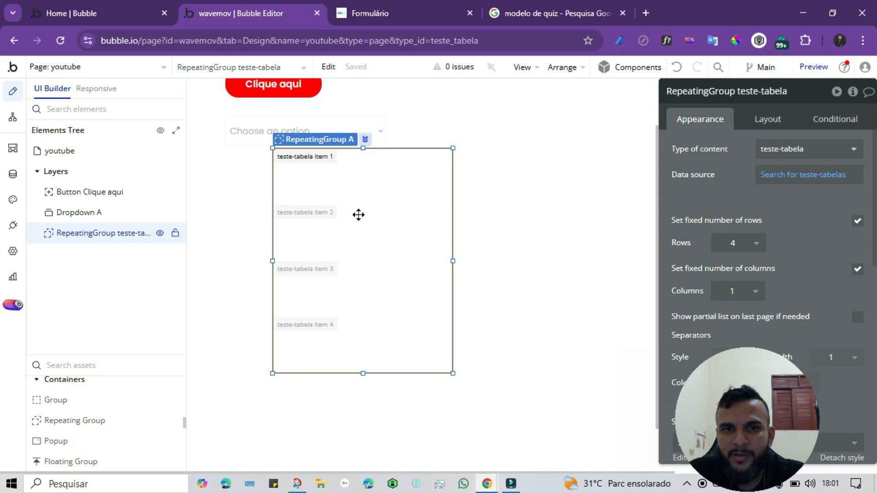
pyautogui.click(796, 176)
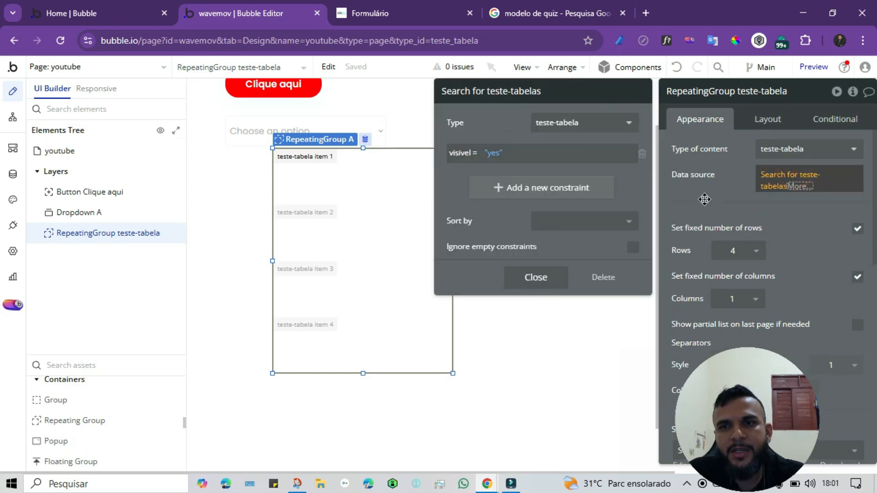
pyautogui.click(741, 205)
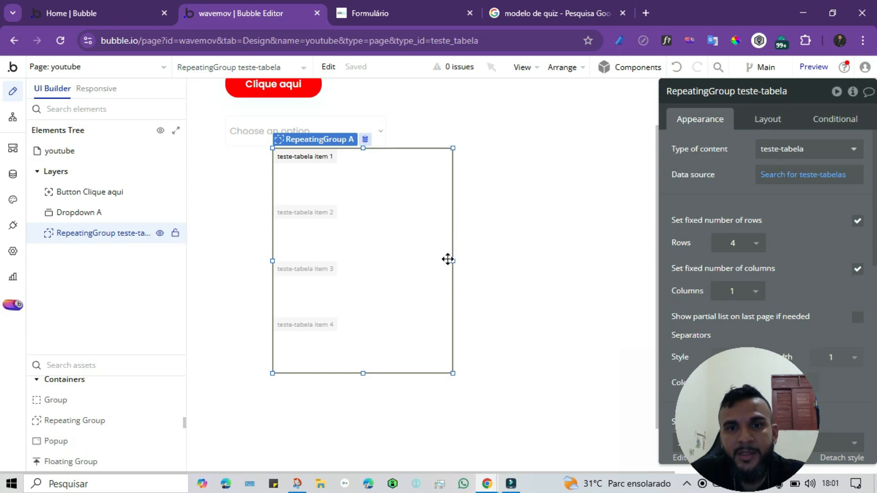
# Widen the RepeatingGroup teste-tabela to the right and place a text element in its first cell.
pyautogui.moveTo(454, 260); pyautogui.dragTo(546, 259)
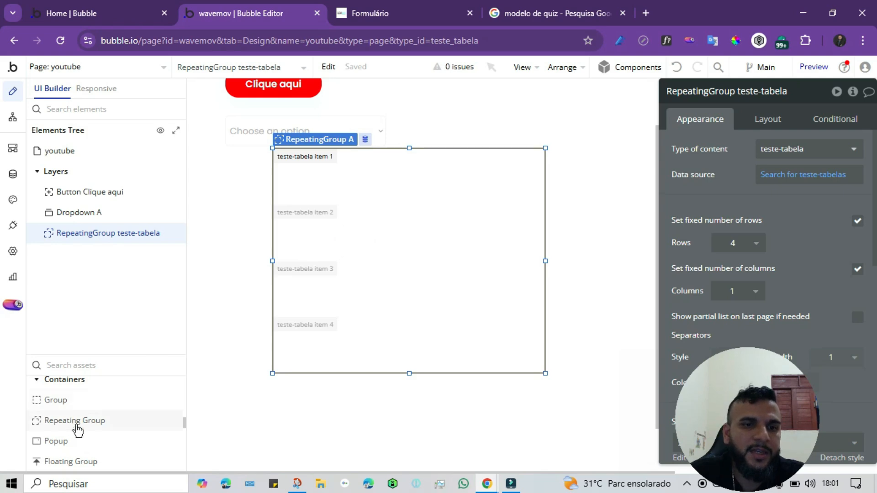
pyautogui.scroll(-3, 78, 421)
pyautogui.scroll(10, 69, 420)
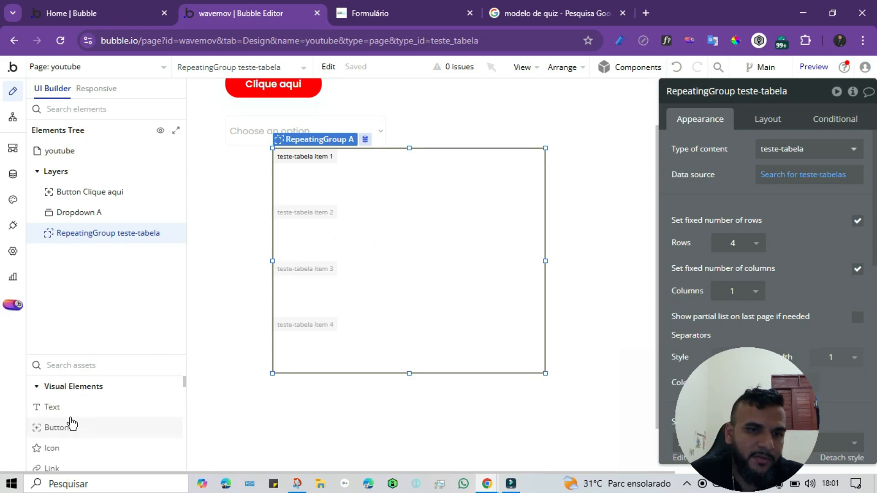
pyautogui.moveTo(54, 411); pyautogui.dragTo(305, 173)
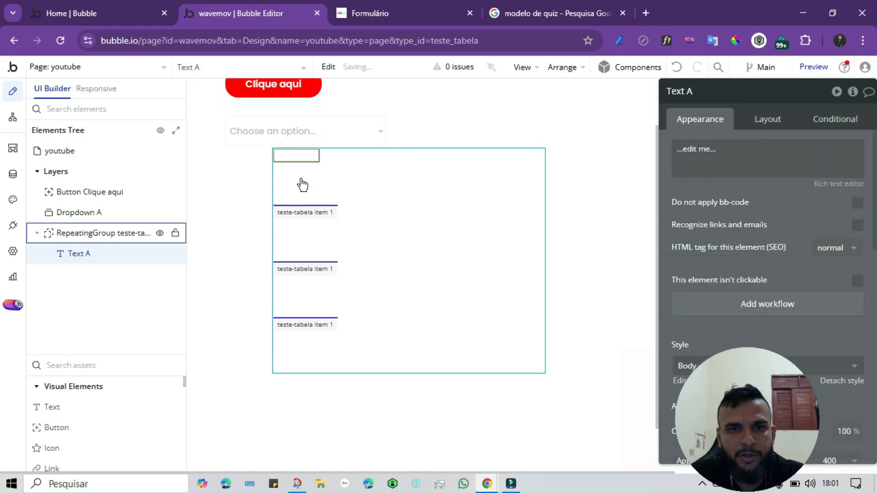
# Set the font color of the text element in the repeating group to the dark color variable Surface (#121212).
pyautogui.scroll(-5, 782, 239)
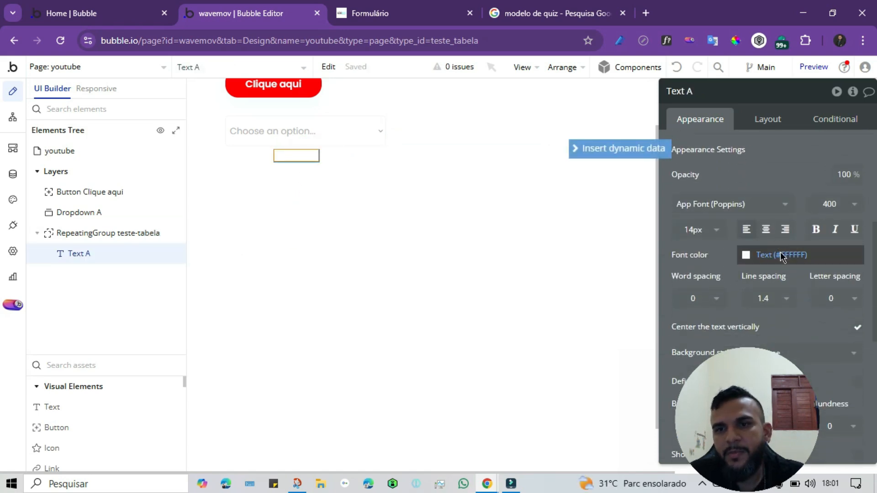
pyautogui.click(779, 254)
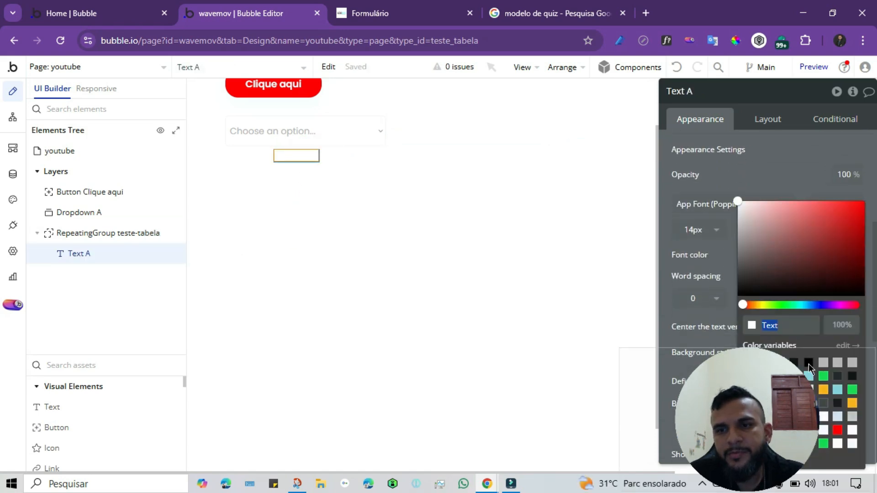
pyautogui.click(798, 326)
pyautogui.moveTo(771, 375); pyautogui.dragTo(105, 366)
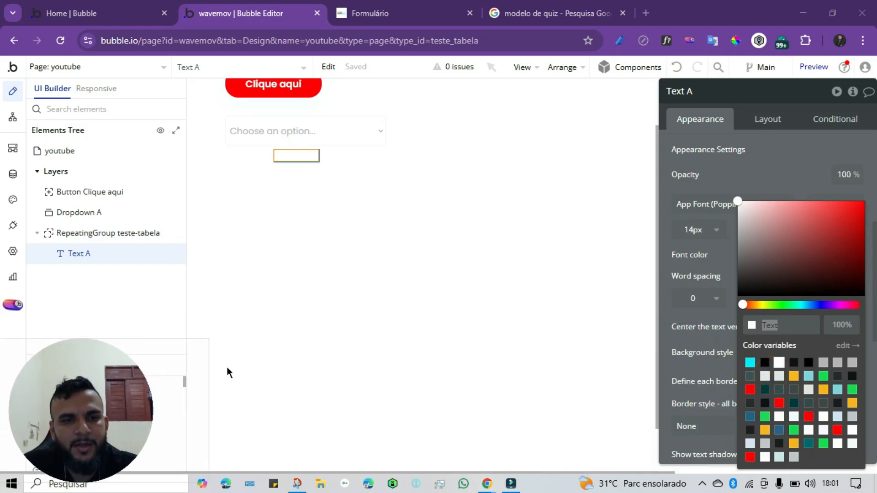
pyautogui.click(795, 365)
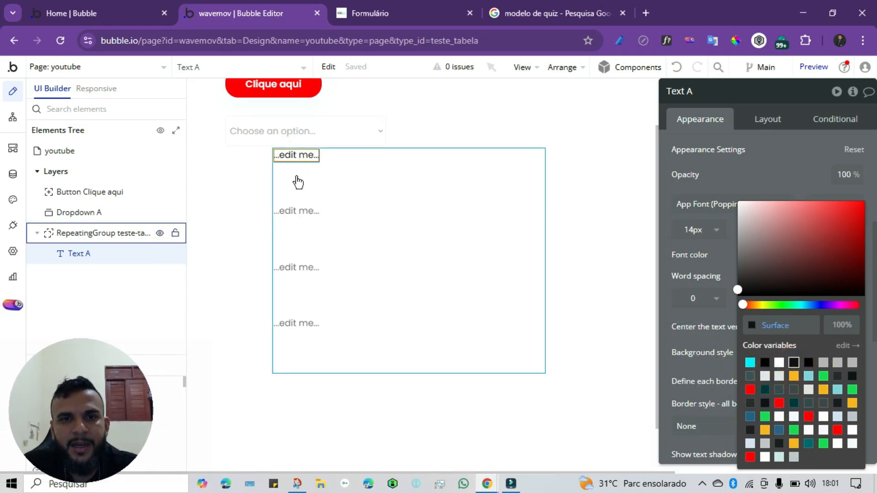
pyautogui.click(703, 174)
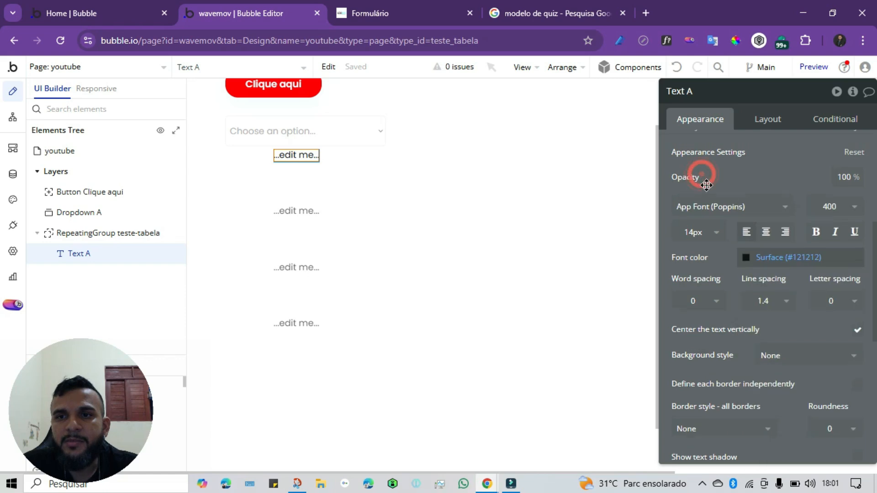
pyautogui.scroll(5, 706, 184)
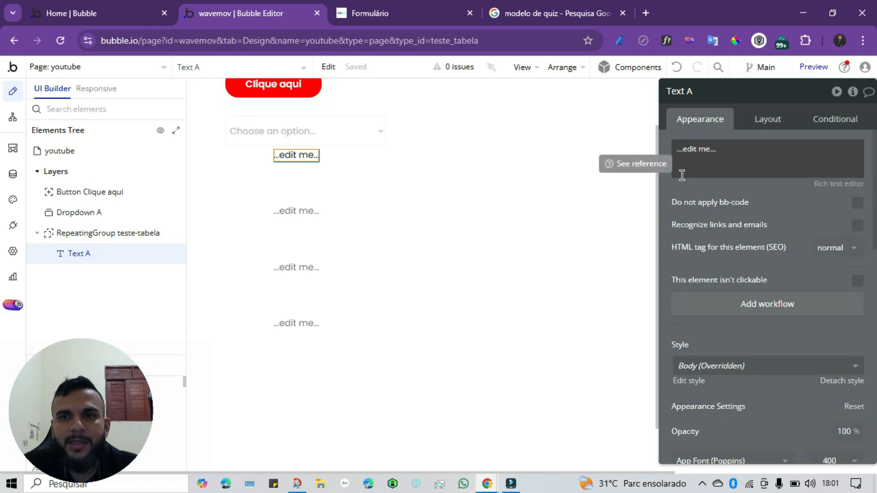
# Preview the youtube page in the browser and return to the Bubble editor.
pyautogui.click(820, 67)
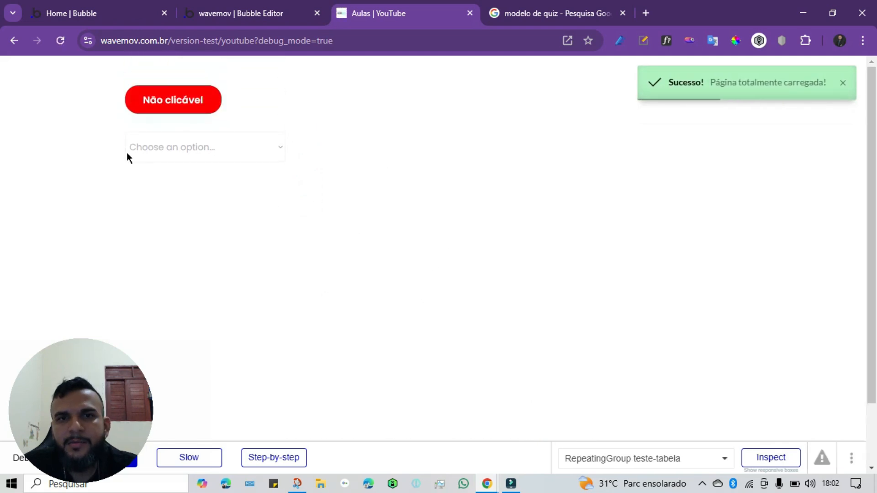
pyautogui.click(241, 10)
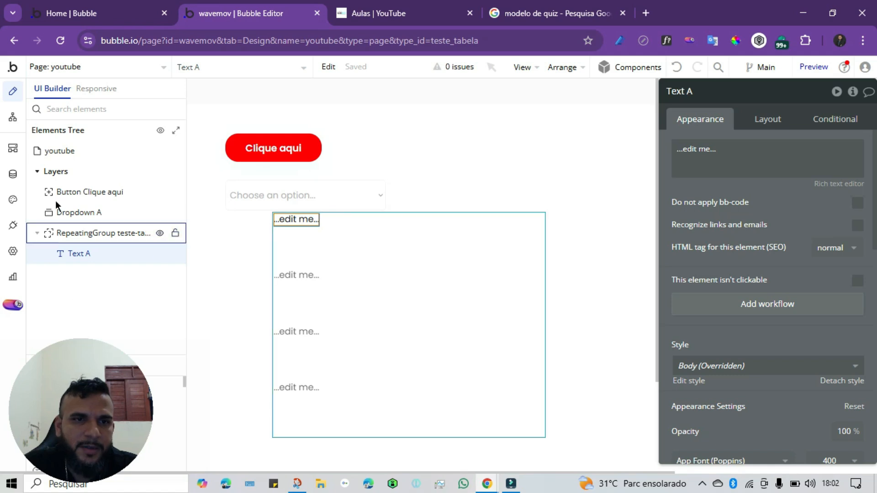
pyautogui.moveTo(87, 361); pyautogui.dragTo(814, 338)
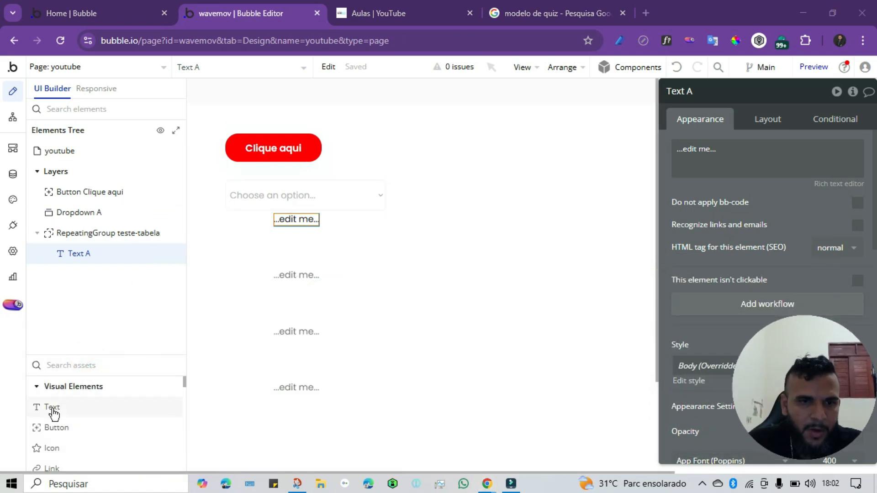
# Place a button beside the Clique aqui button, level with it, and label it "Adicionar item".
pyautogui.click(45, 428)
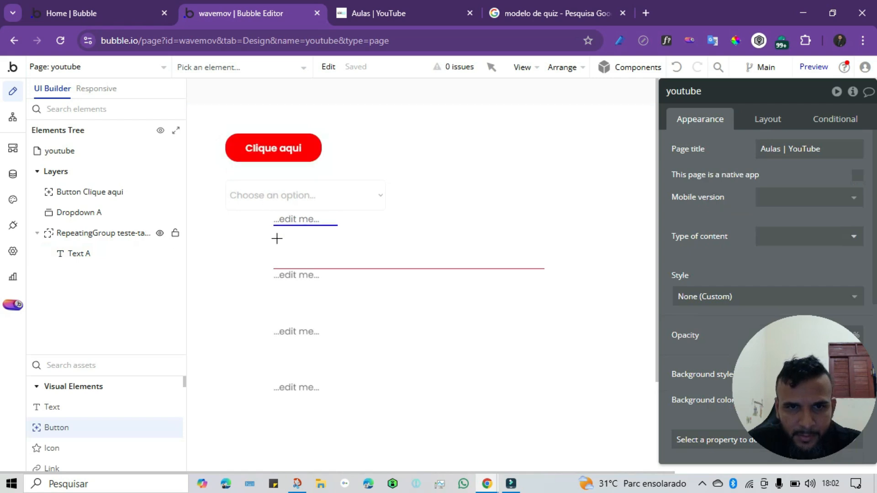
pyautogui.click(383, 148)
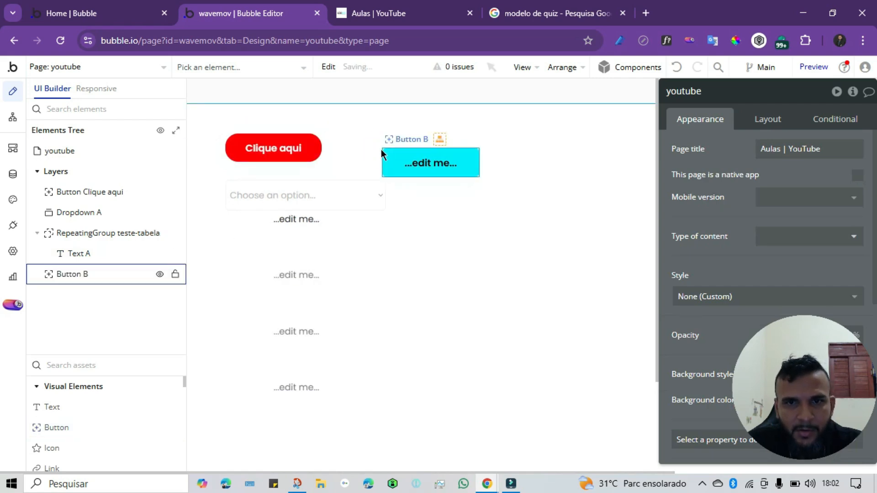
pyautogui.moveTo(425, 165); pyautogui.dragTo(437, 152)
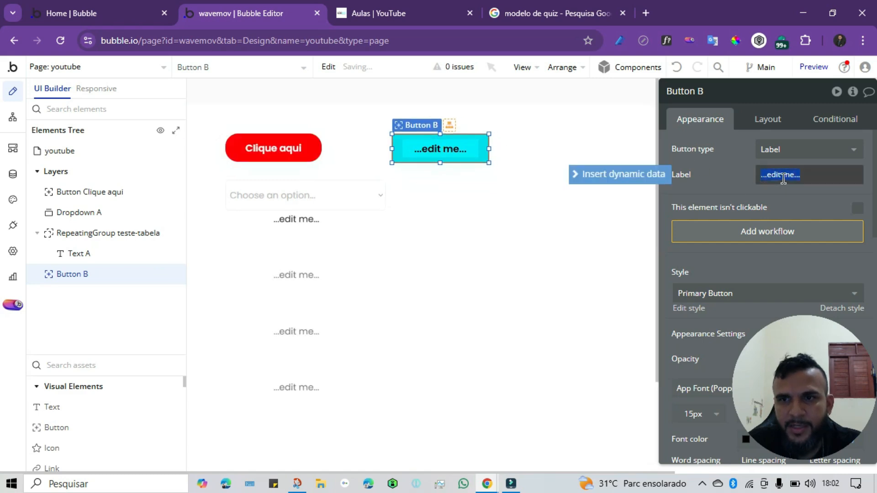
pyautogui.write('Adicionar item')
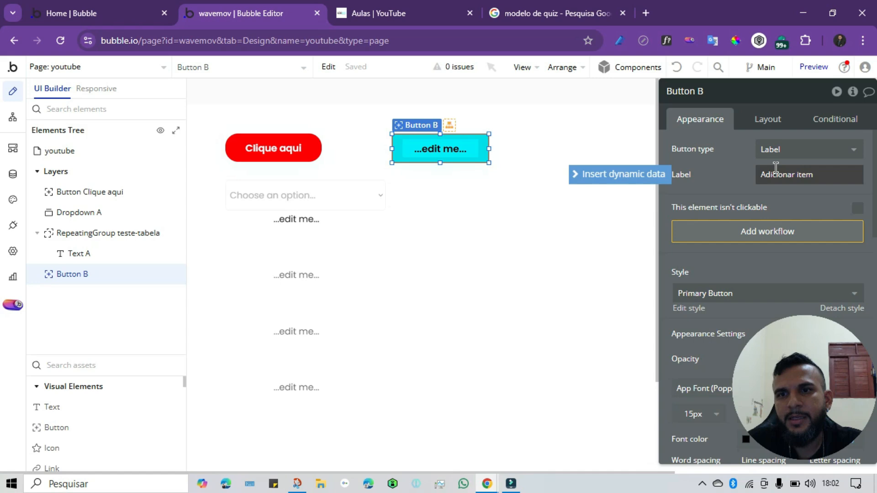
pyautogui.click(741, 175)
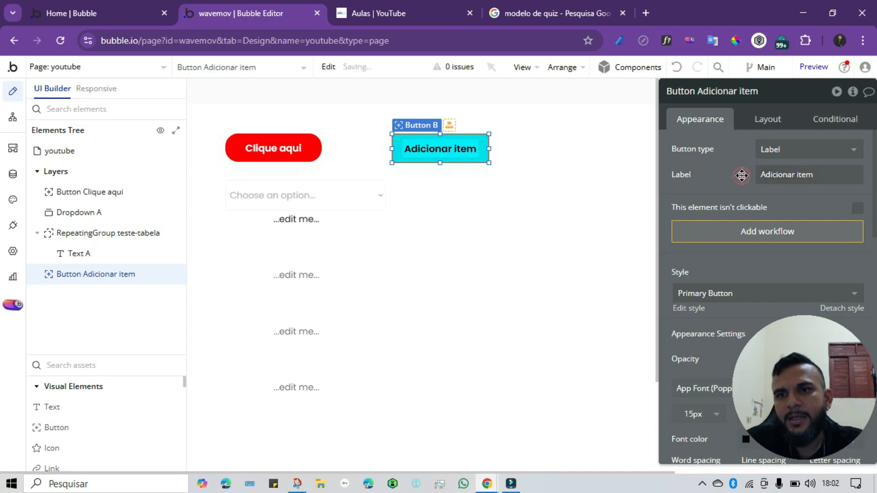
# Create a workflow for the Adicionar item button and add a Create a new thing action to it.
pyautogui.click(755, 232)
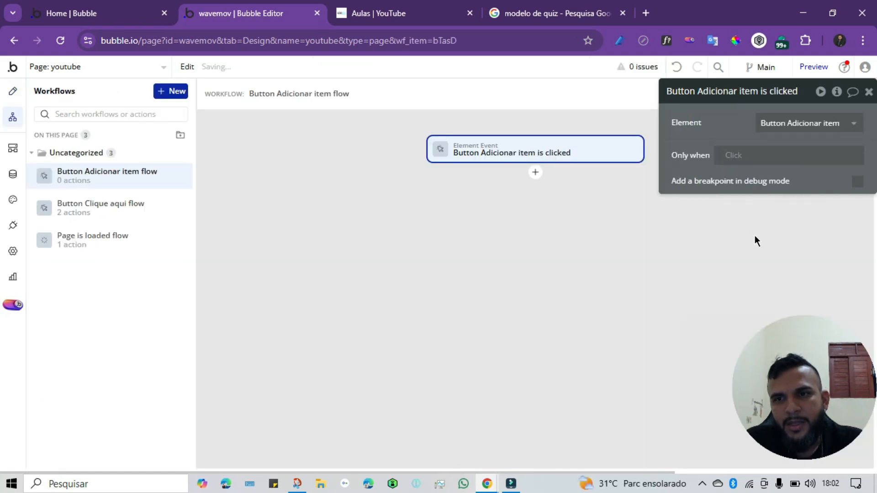
pyautogui.click(536, 173)
pyautogui.moveTo(584, 247)
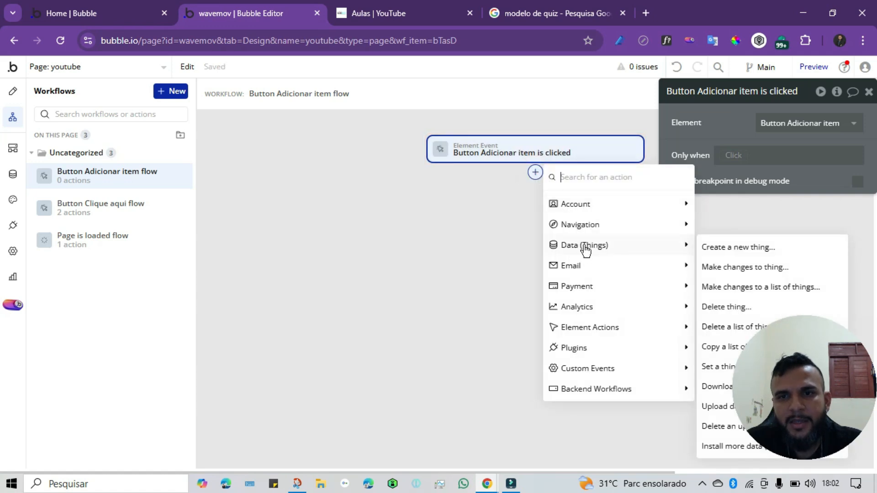
pyautogui.click(727, 253)
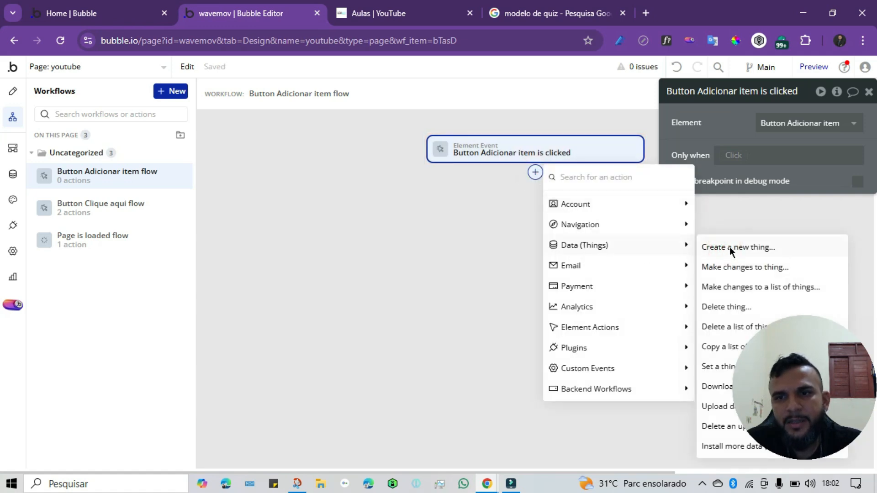
pyautogui.click(747, 245)
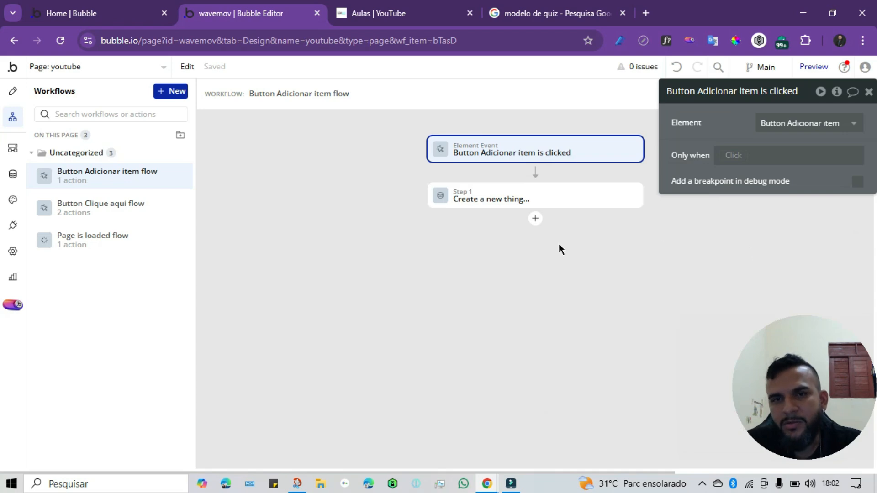
# Set the create action's type to teste-tabela and add its item and visivel fields.
pyautogui.click(493, 201)
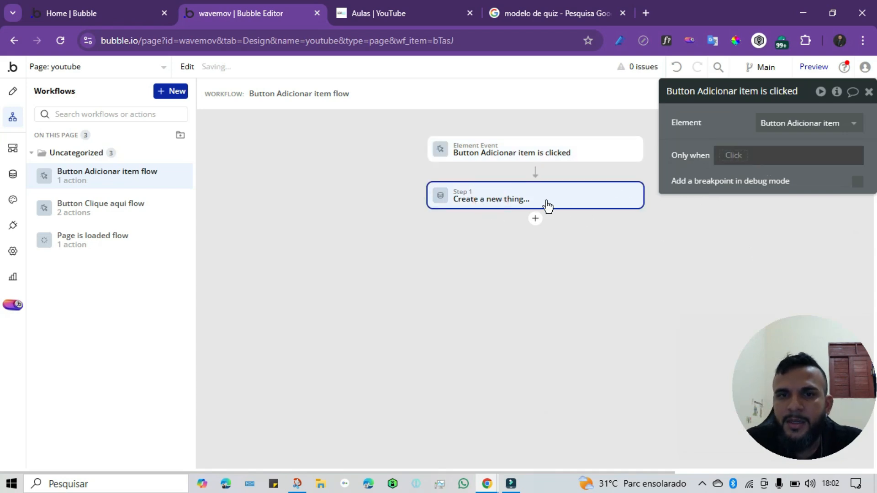
pyautogui.click(782, 124)
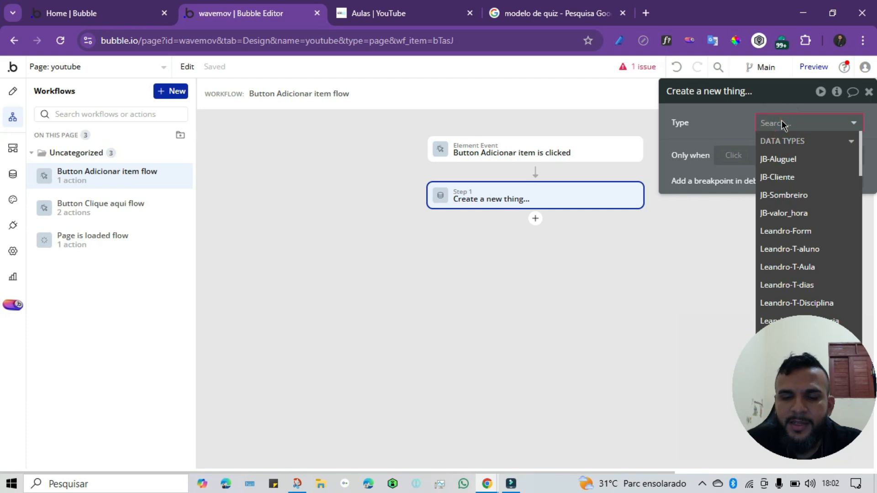
pyautogui.write('test')
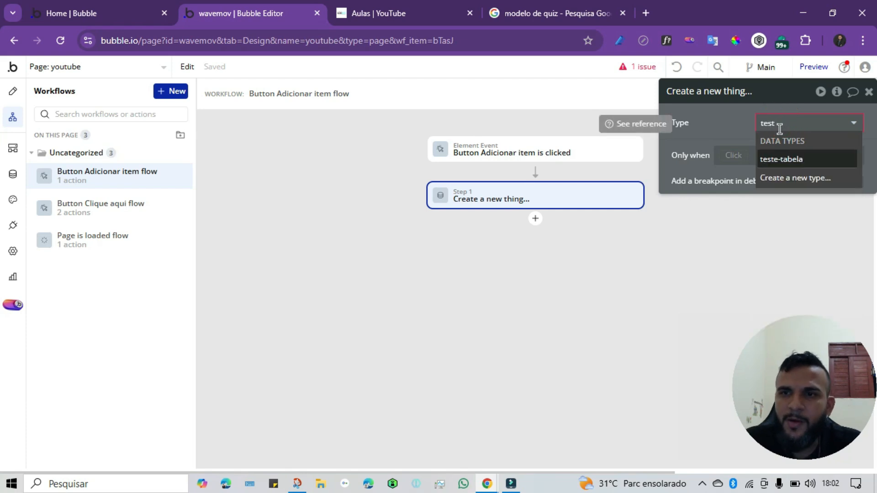
pyautogui.click(786, 160)
pyautogui.click(843, 182)
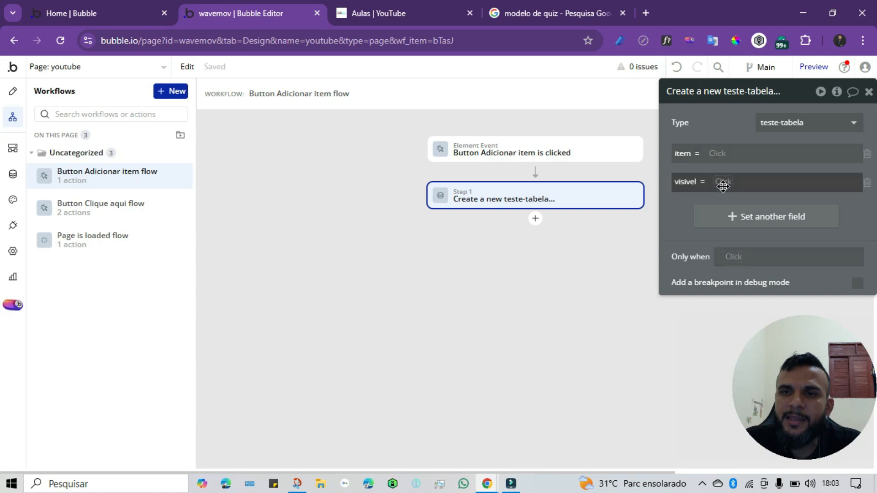
# Set the item field of the create teste-tabela action to the static text "teste".
pyautogui.click(720, 154)
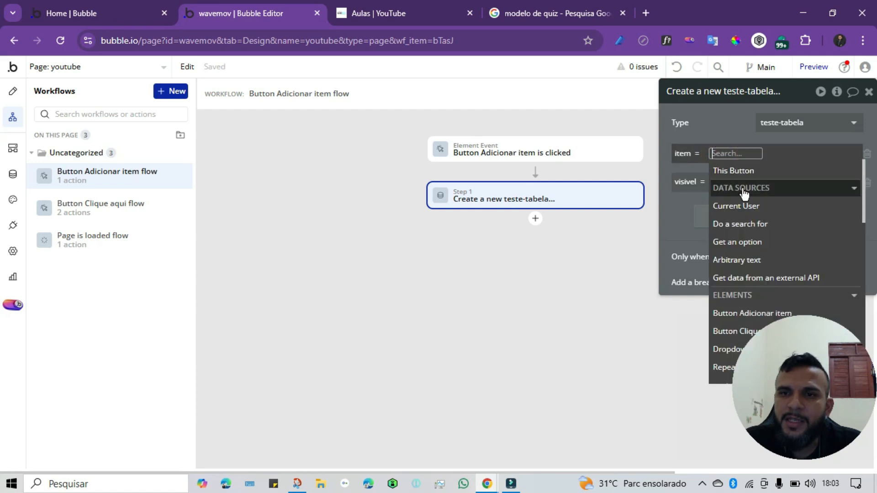
pyautogui.click(695, 167)
pyautogui.click(724, 155)
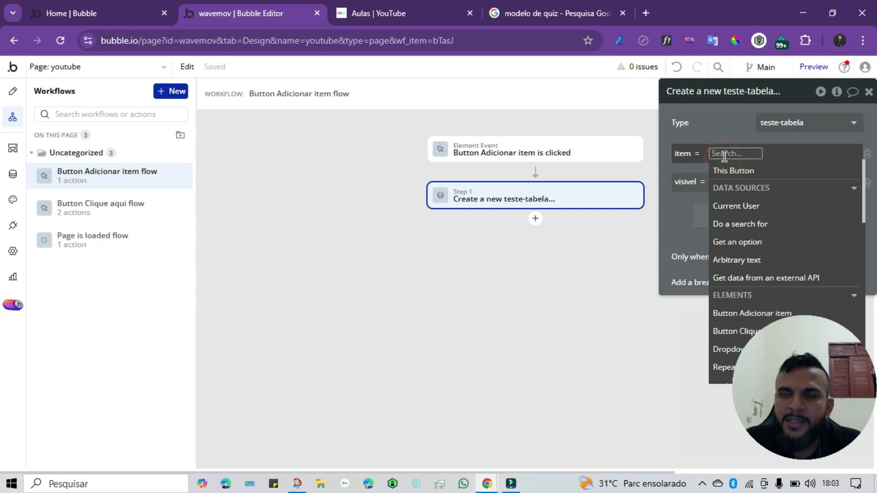
pyautogui.click(720, 154)
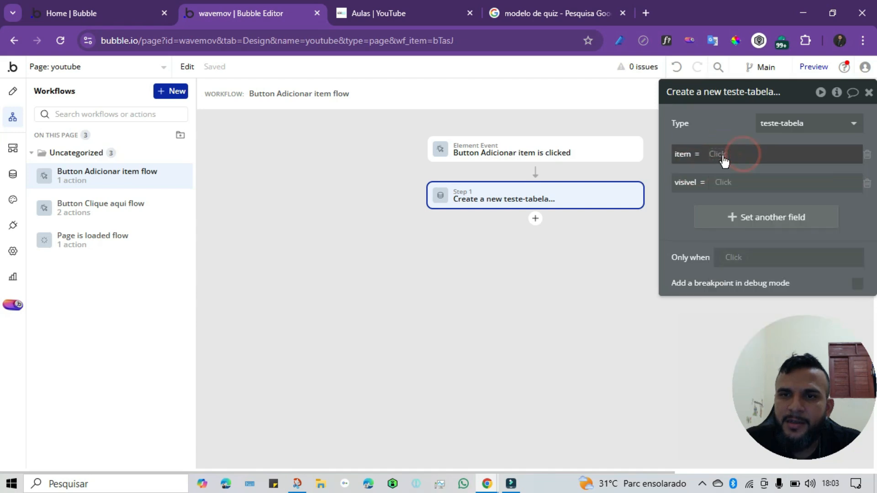
pyautogui.click(722, 155)
pyautogui.click(720, 156)
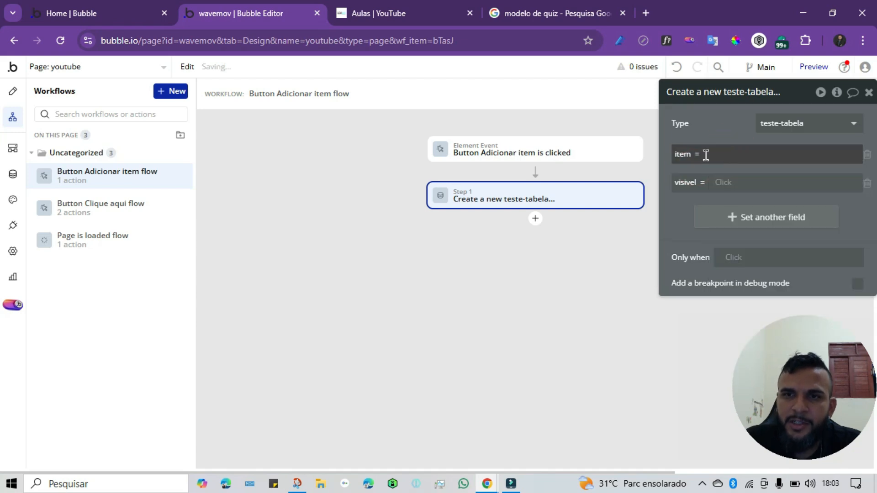
pyautogui.click(709, 155)
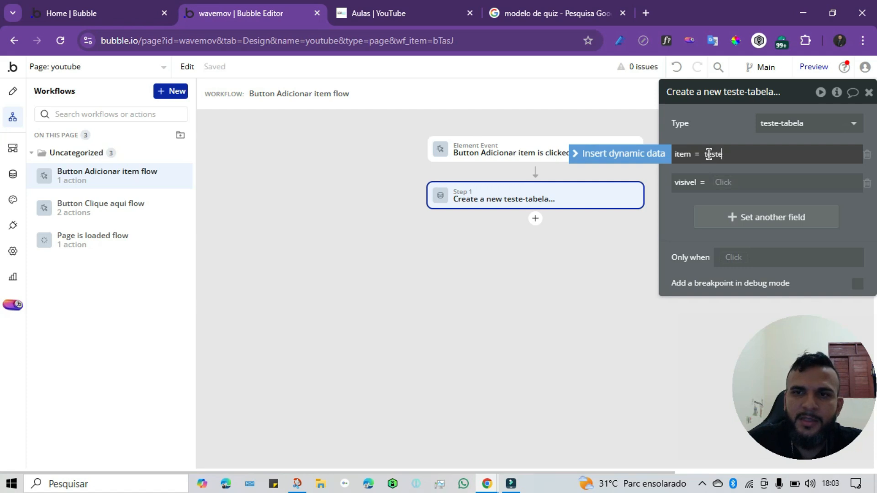
pyautogui.click(678, 205)
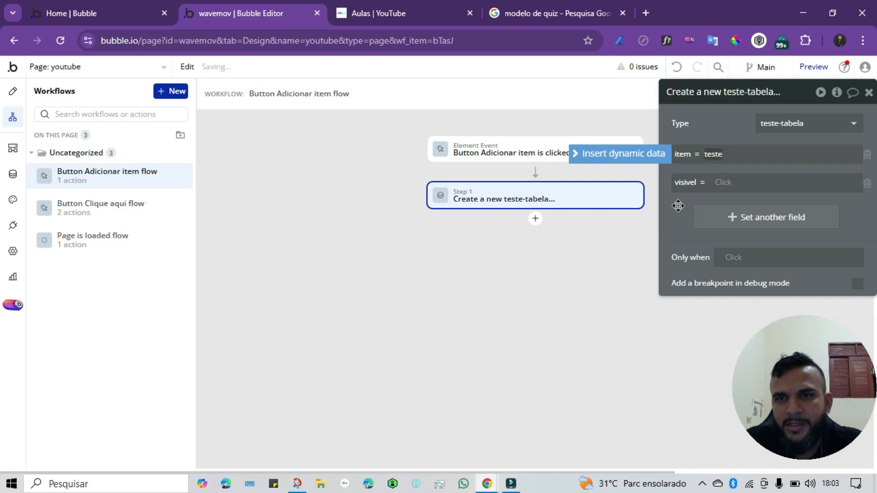
# Set the visivel field of the create teste-tabela action to "sim" (yes).
pyautogui.click(717, 183)
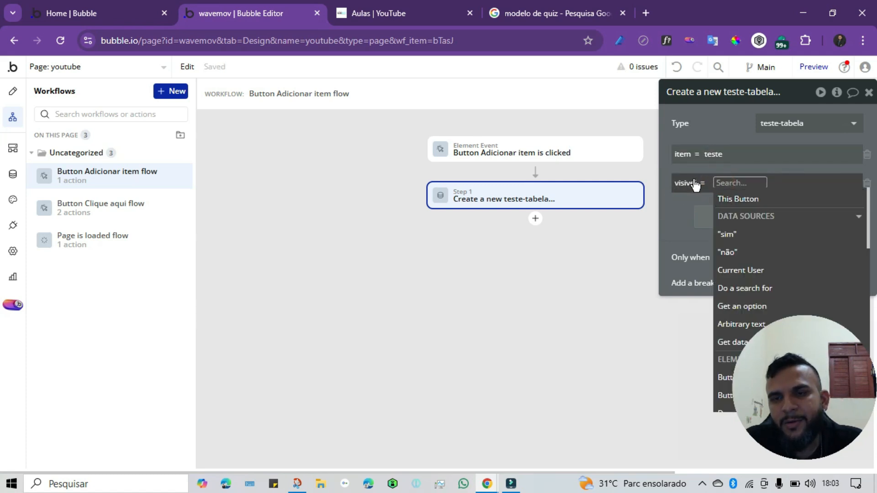
pyautogui.click(725, 234)
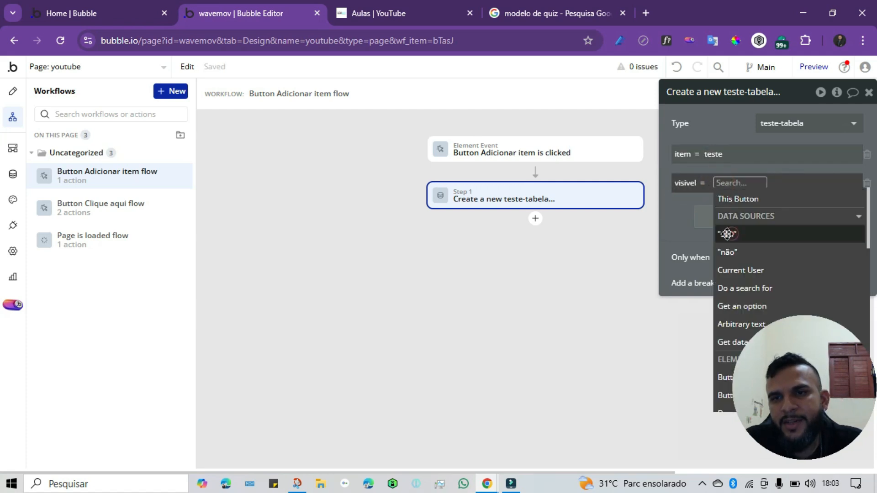
pyautogui.click(687, 238)
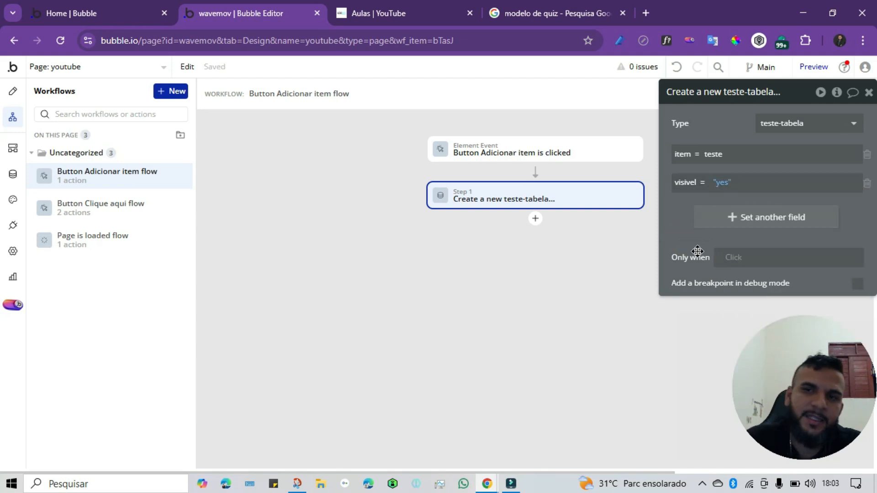
# Switch to the youtube page preview, load its latest version and create three entries with the Adicionar item button.
pyautogui.click(402, 13)
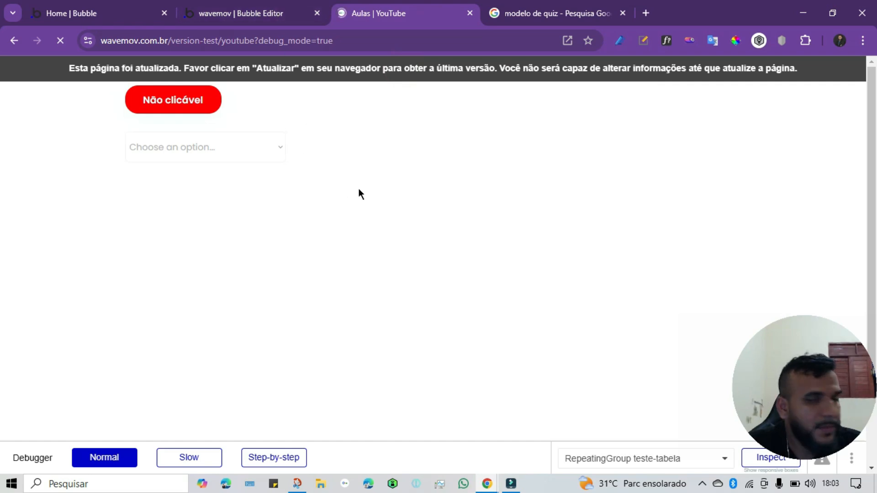
pyautogui.click(343, 101)
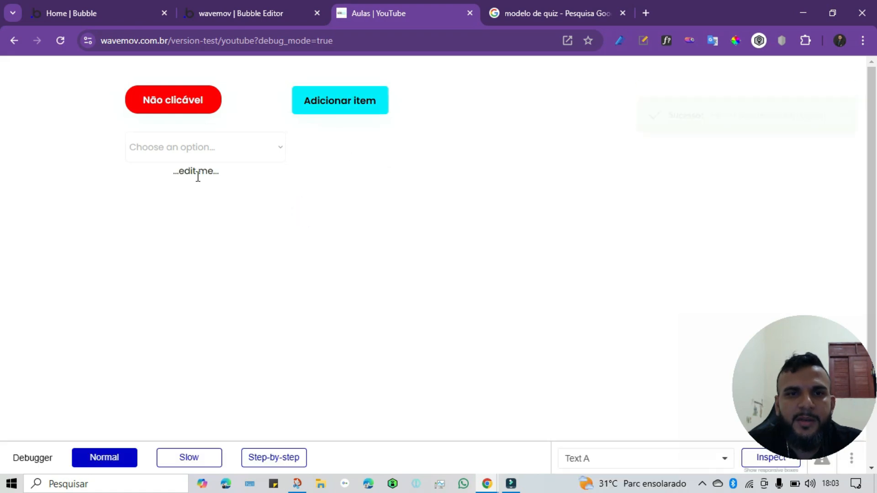
pyautogui.click(357, 105)
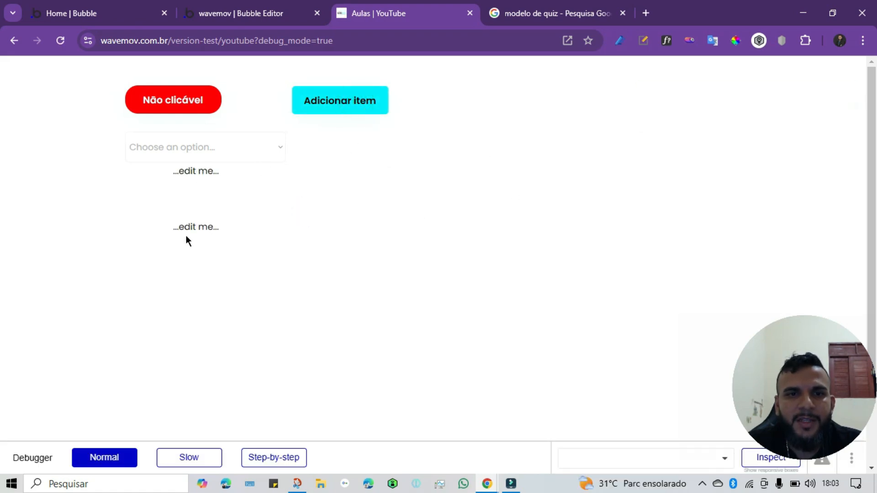
pyautogui.click(342, 107)
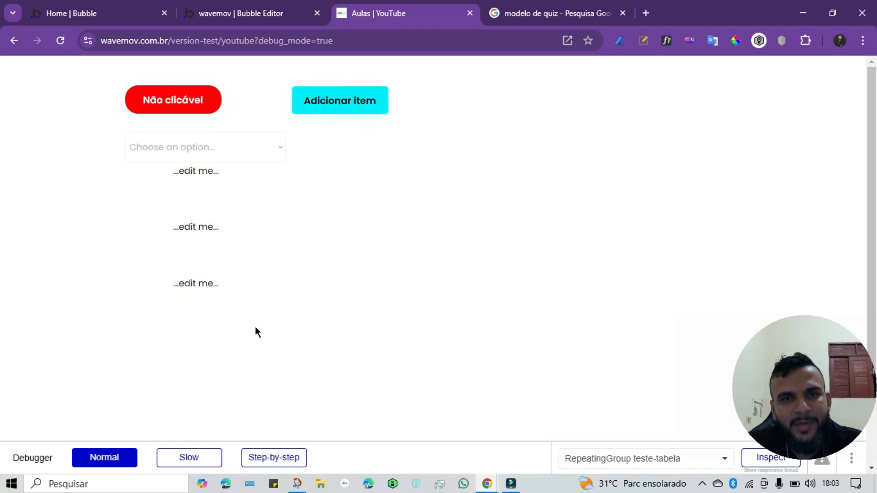
# Back in the Bubble editor, replace the repeating group's placeholder text with the dynamic value Current cell's teste-tabela's item.
pyautogui.click(248, 10)
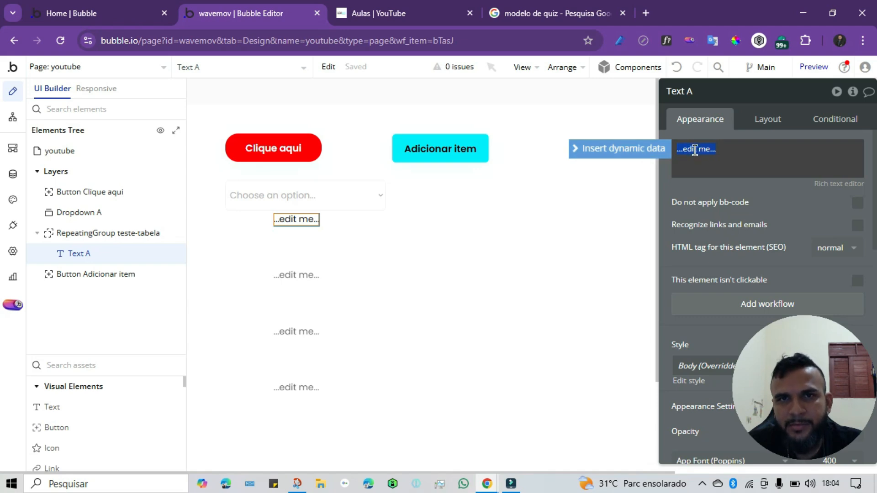
pyautogui.click(693, 188)
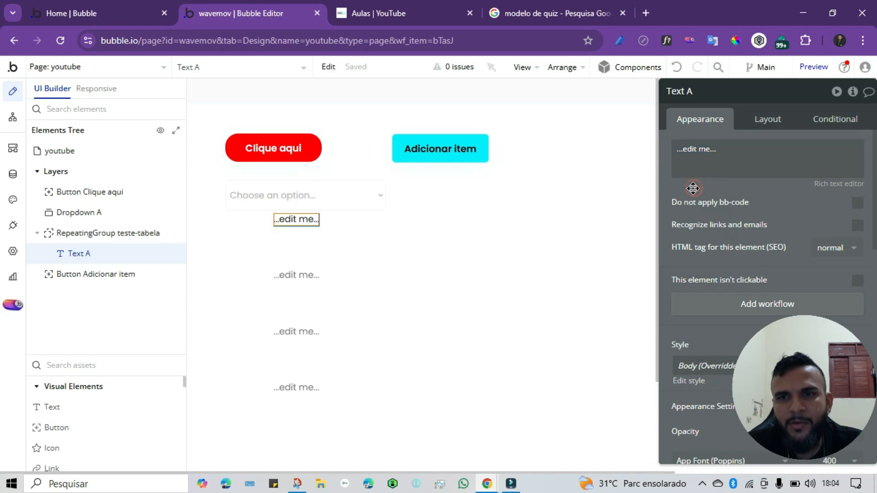
pyautogui.click(330, 243)
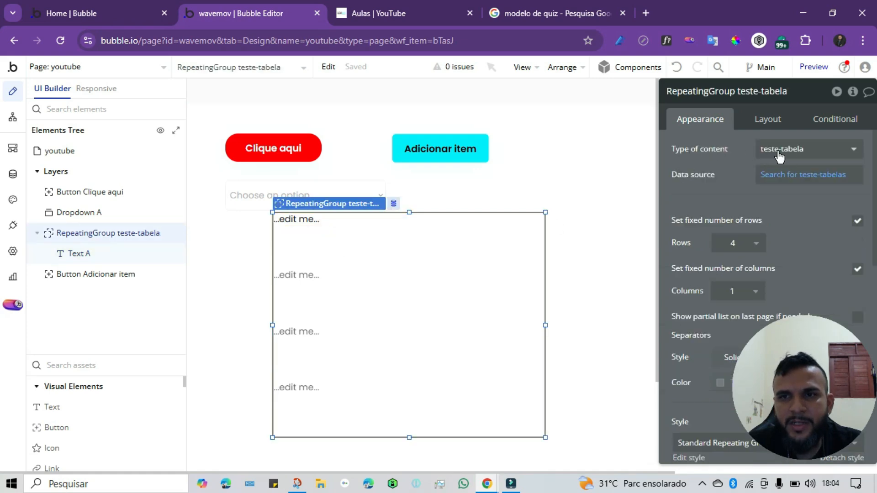
pyautogui.click(295, 226)
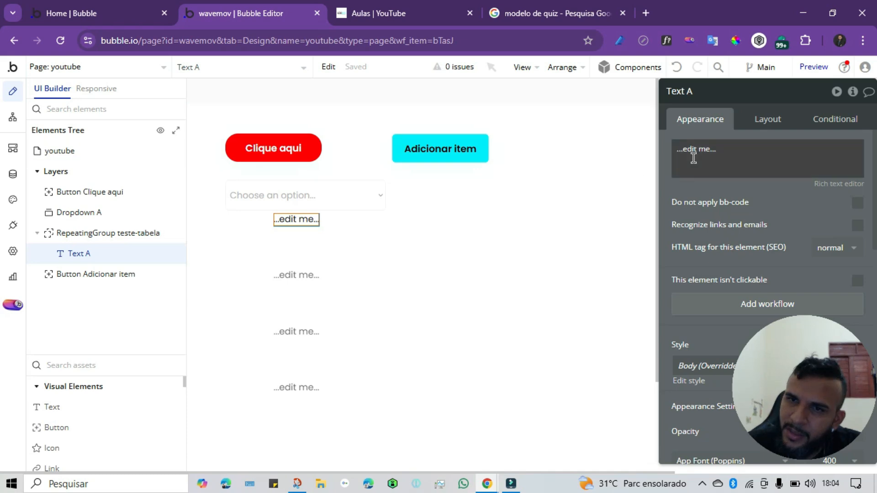
pyautogui.tripleClick(694, 151)
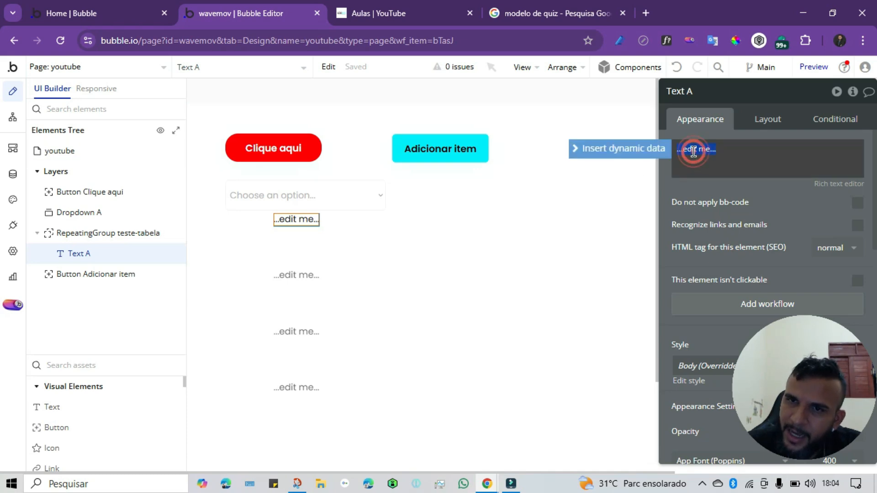
pyautogui.click(615, 149)
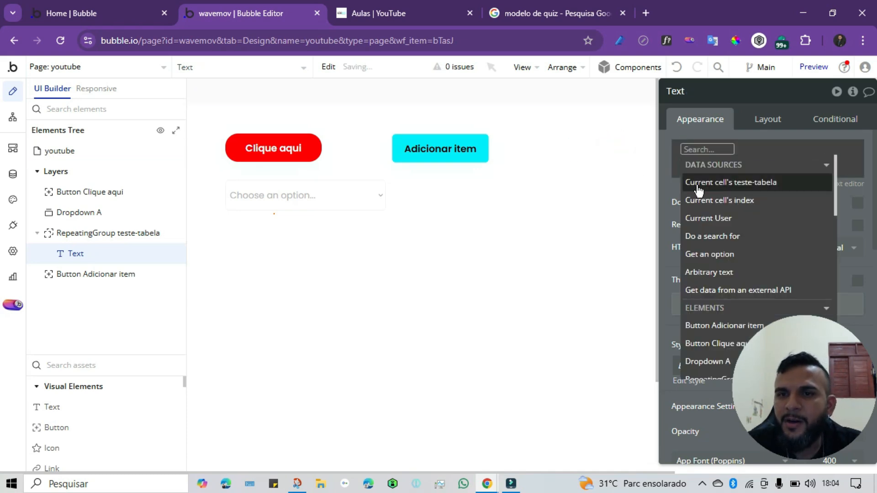
pyautogui.click(738, 183)
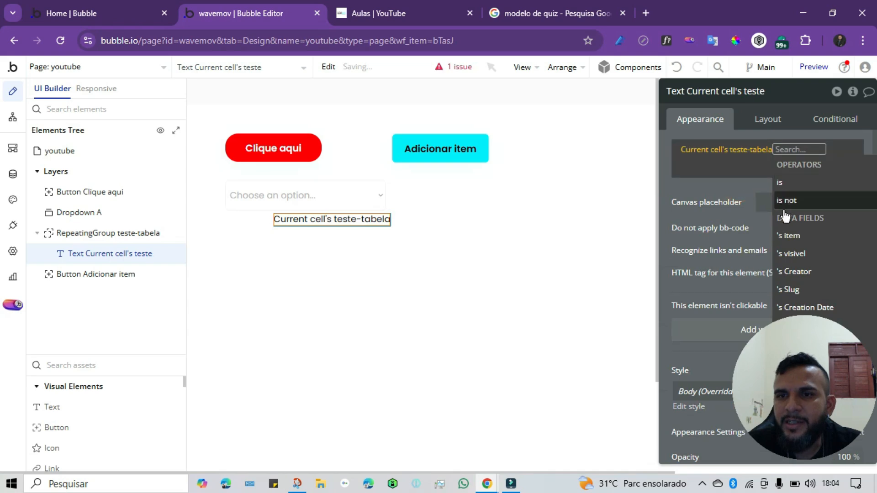
pyautogui.click(788, 236)
pyautogui.click(715, 199)
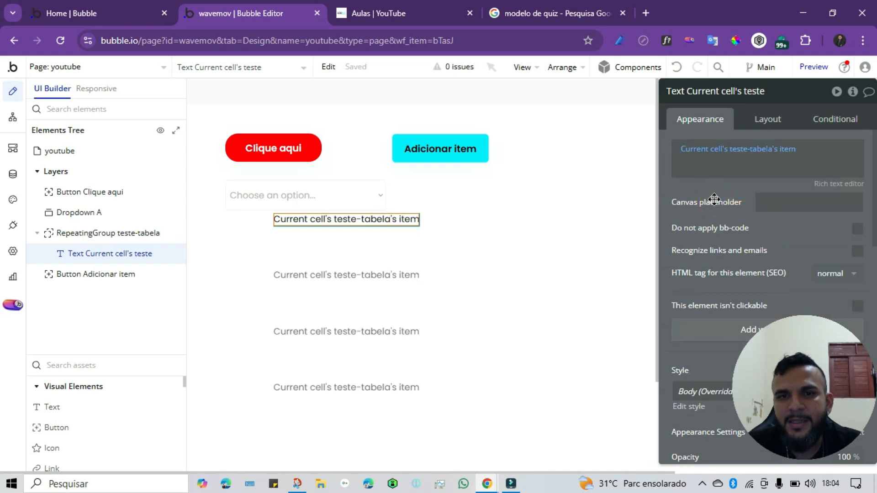
# Test the dynamic text in the page preview by adding one more item, and return to the Bubble editor.
pyautogui.click(408, 9)
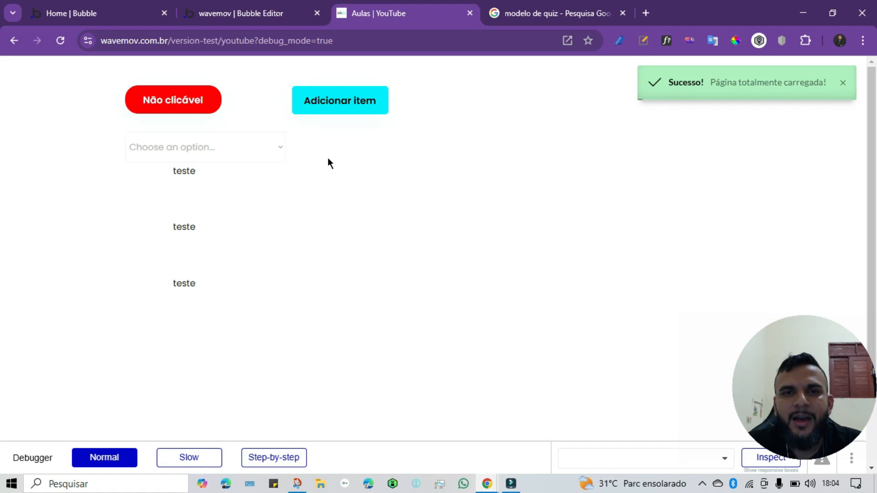
pyautogui.click(340, 98)
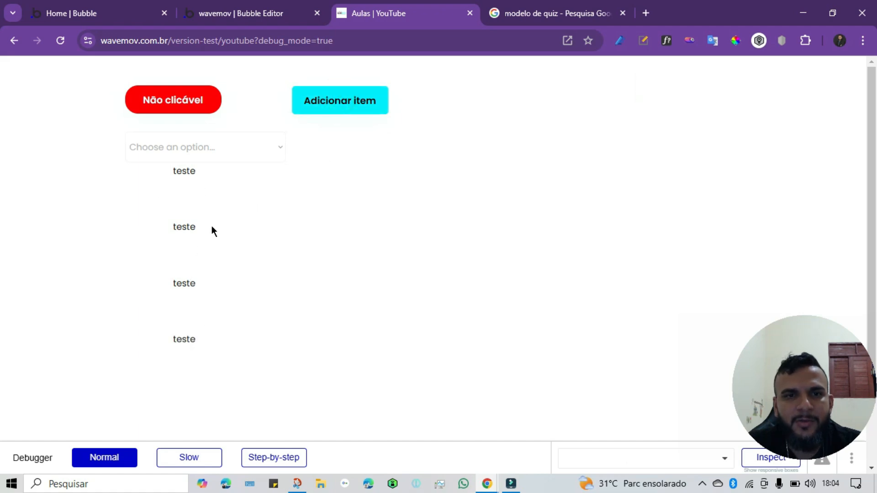
pyautogui.click(292, 9)
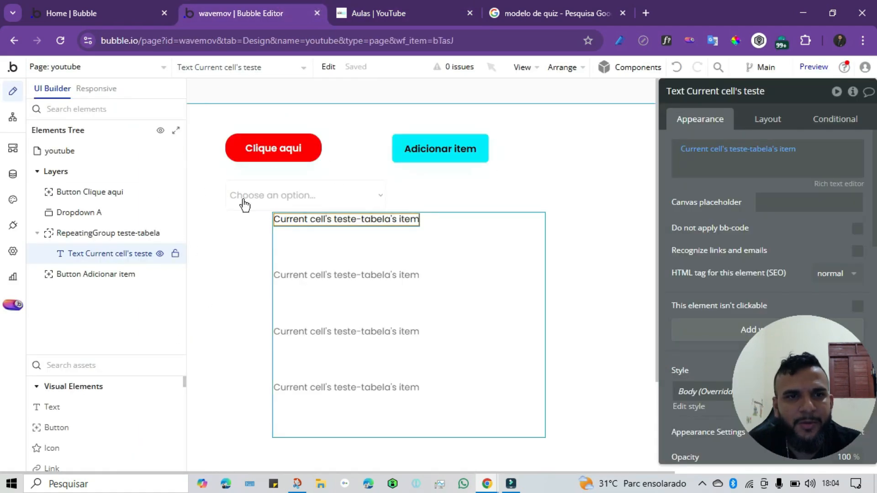
# Replace the static item text in the Adicionar item workflow's create action with an empty dynamic expression.
pyautogui.click(12, 117)
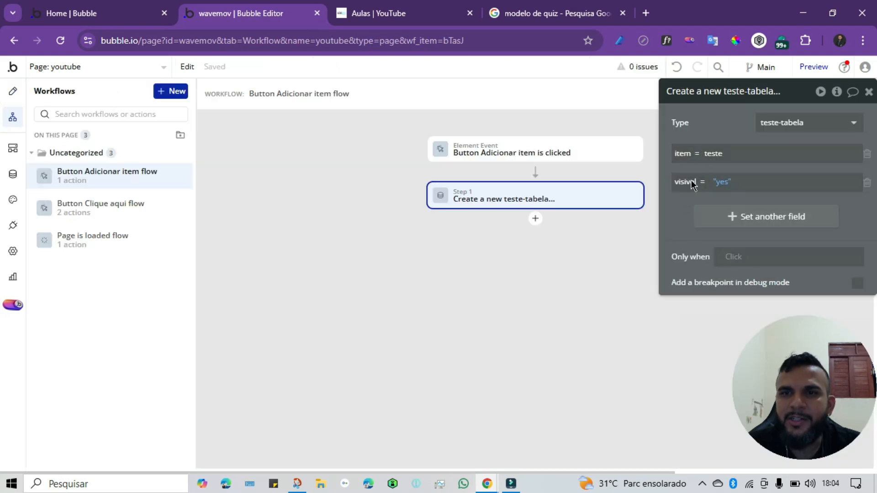
pyautogui.doubleClick(709, 153)
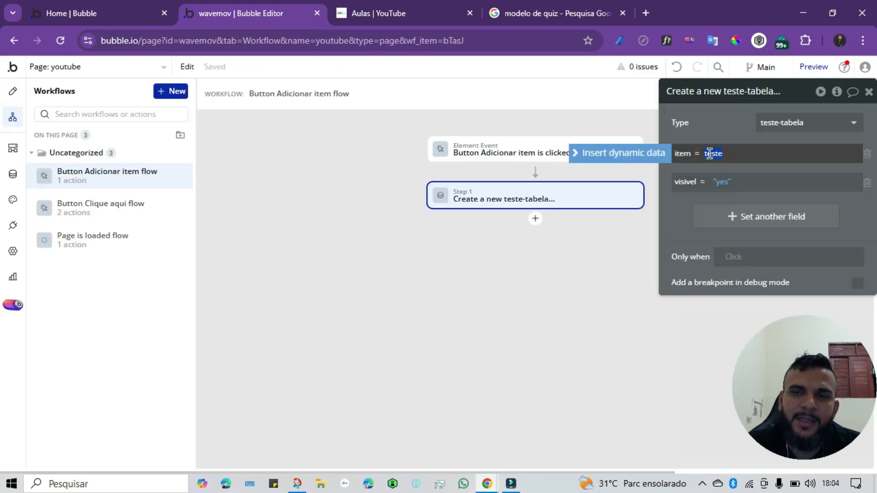
pyautogui.click(626, 153)
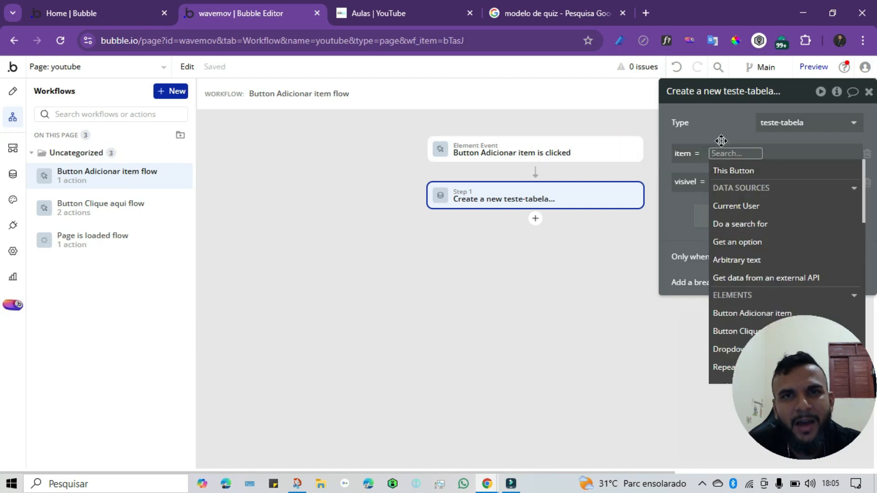
# Return to the page design and place an Input element beneath the Adicionar item button.
pyautogui.click(12, 91)
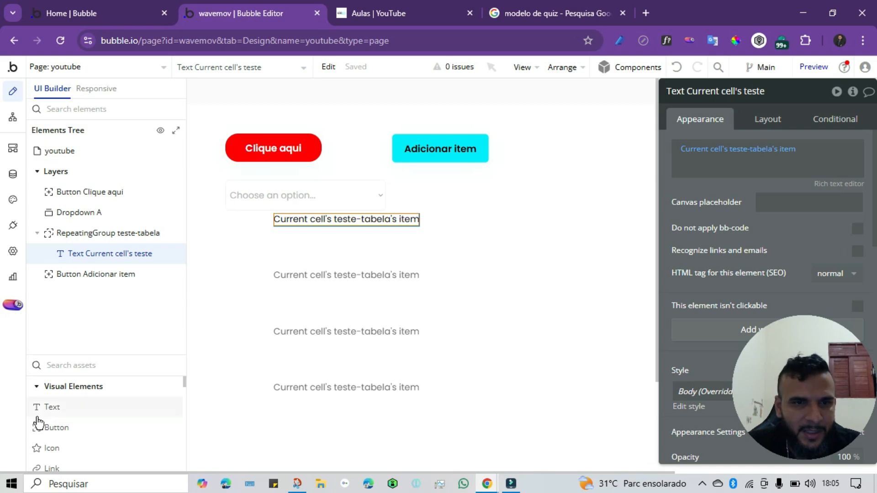
pyautogui.click(37, 389)
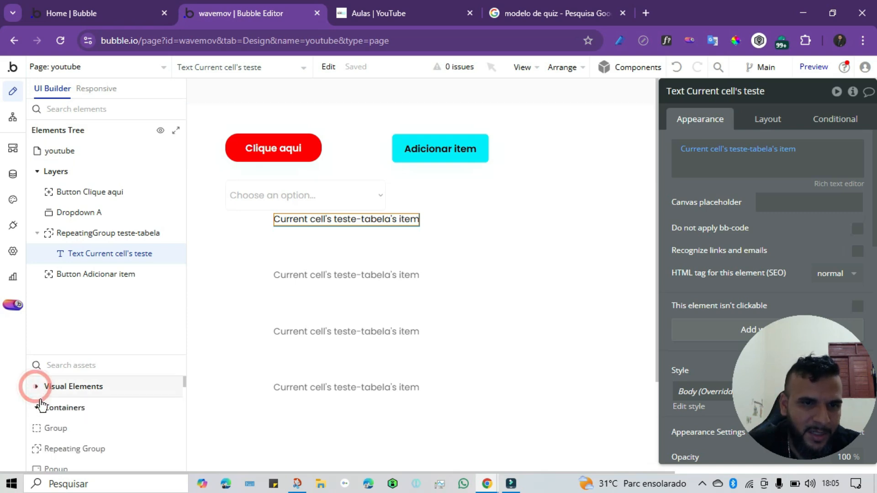
pyautogui.click(35, 407)
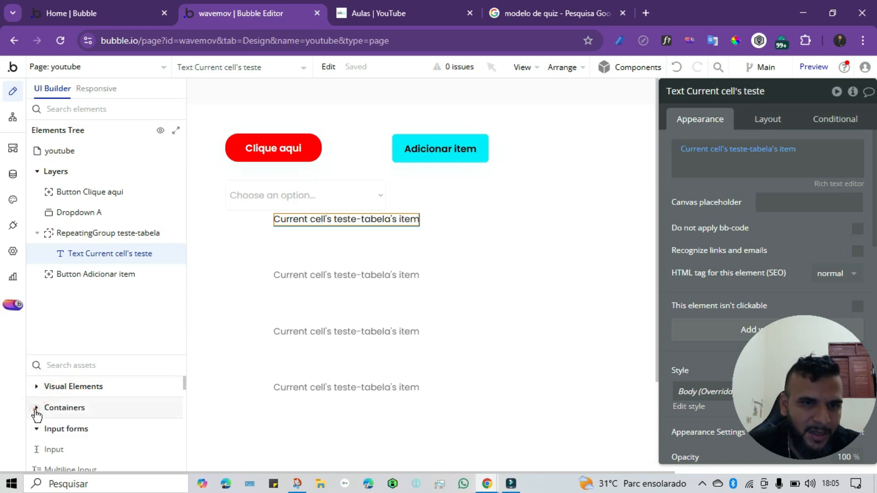
pyautogui.click(55, 450)
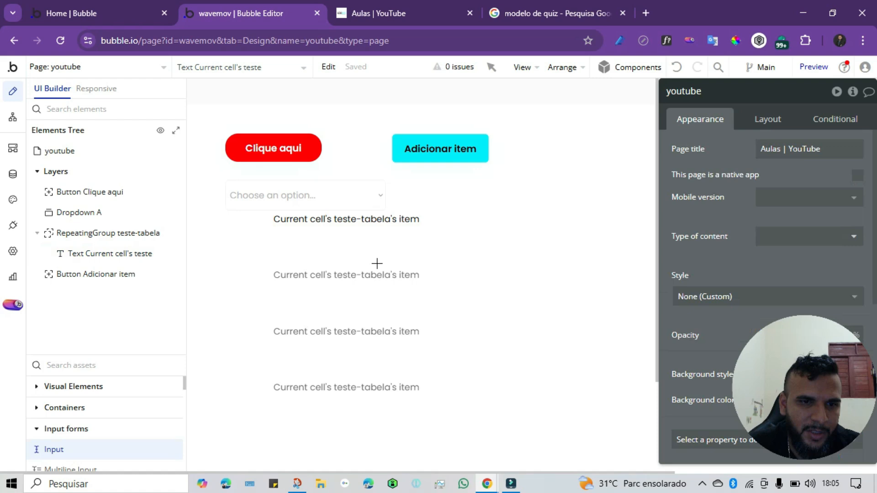
pyautogui.click(432, 174)
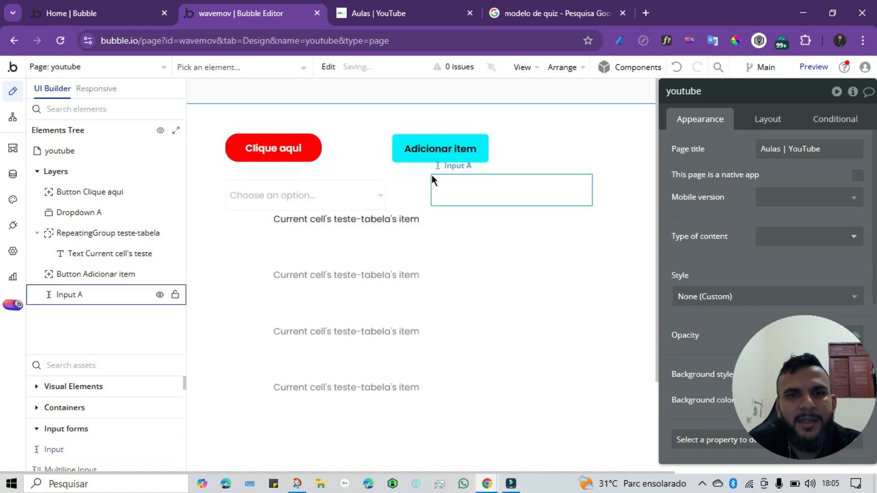
# Move the new input above the Adicionar item button, shifting the button down to make room for it.
pyautogui.moveTo(488, 190); pyautogui.dragTo(450, 119)
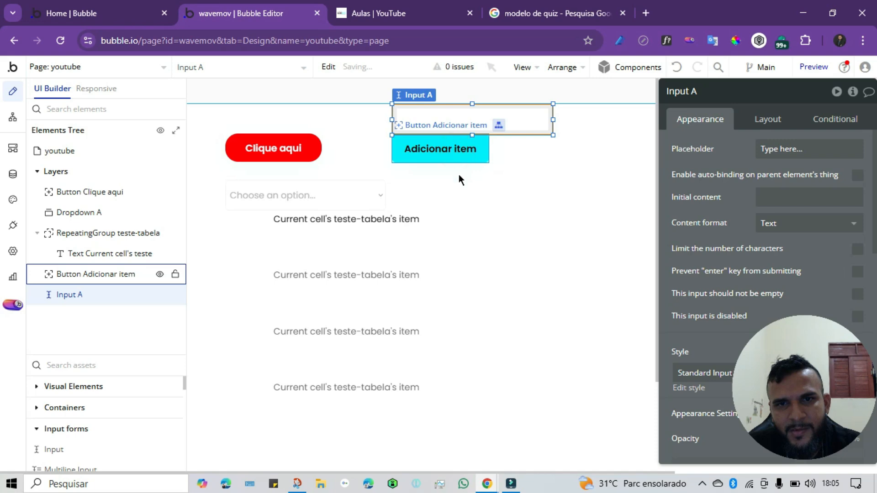
pyautogui.click(456, 151)
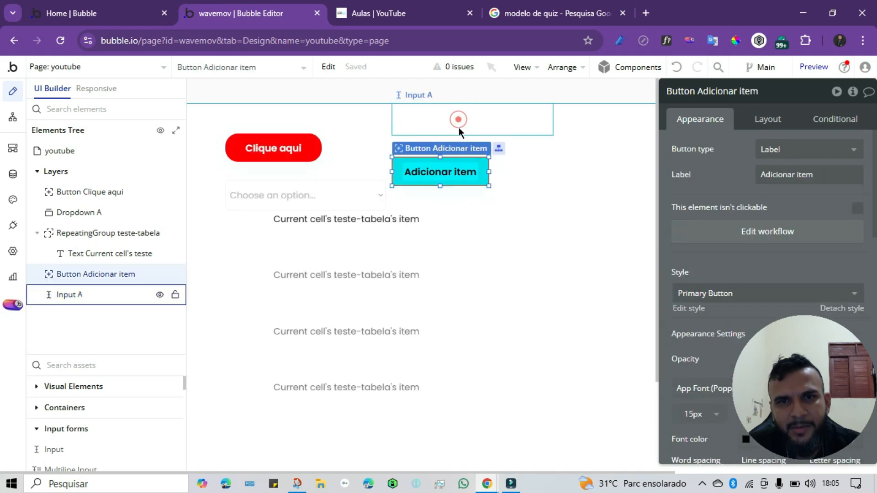
pyautogui.moveTo(459, 131); pyautogui.dragTo(462, 121)
# Apply the 00_inp-login style to Input A.
pyautogui.scroll(-6, 719, 198)
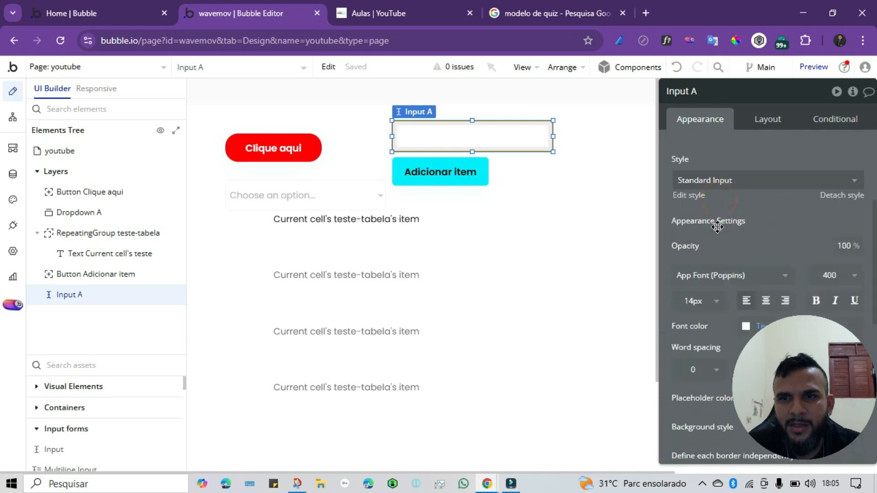
pyautogui.scroll(2, 736, 193)
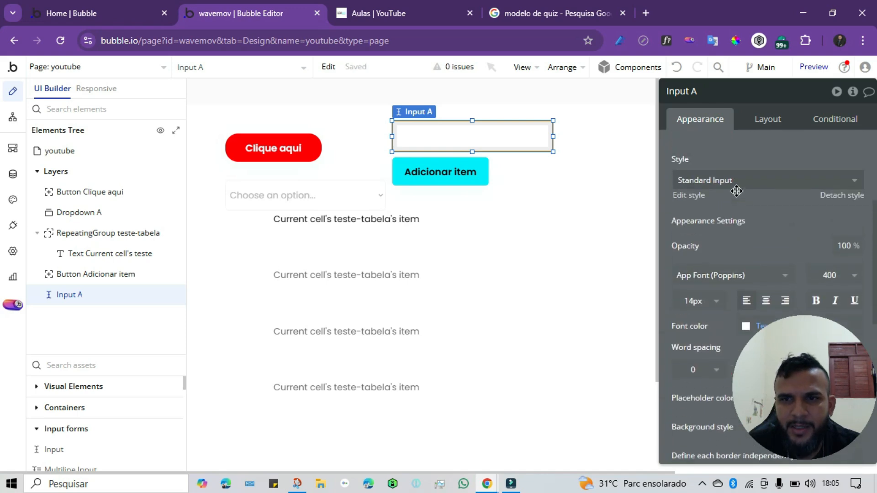
pyautogui.click(736, 181)
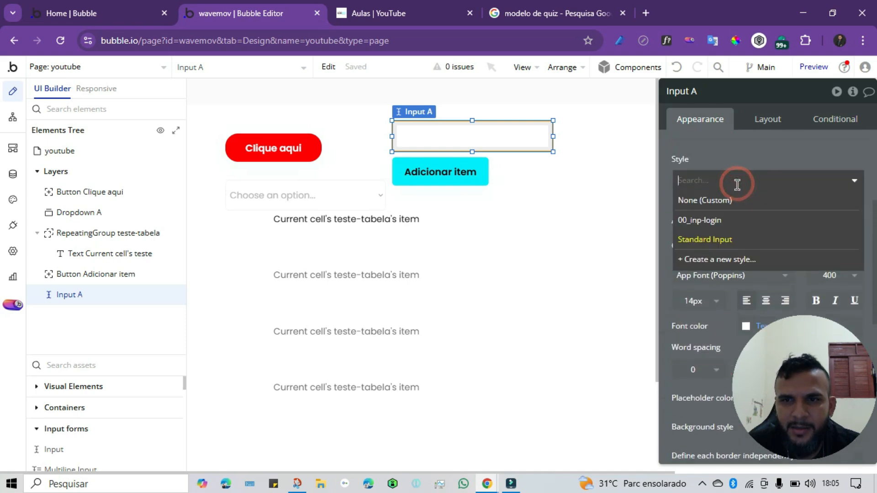
pyautogui.click(714, 222)
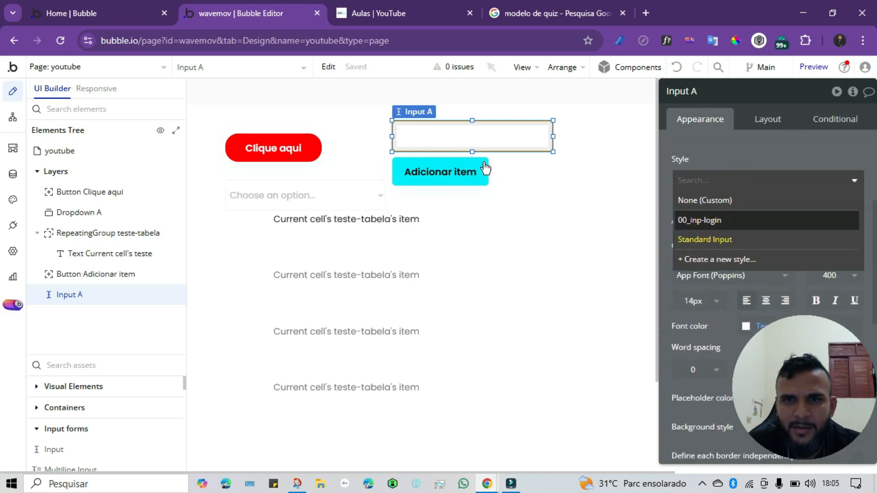
pyautogui.click(484, 138)
pyautogui.scroll(4, 776, 183)
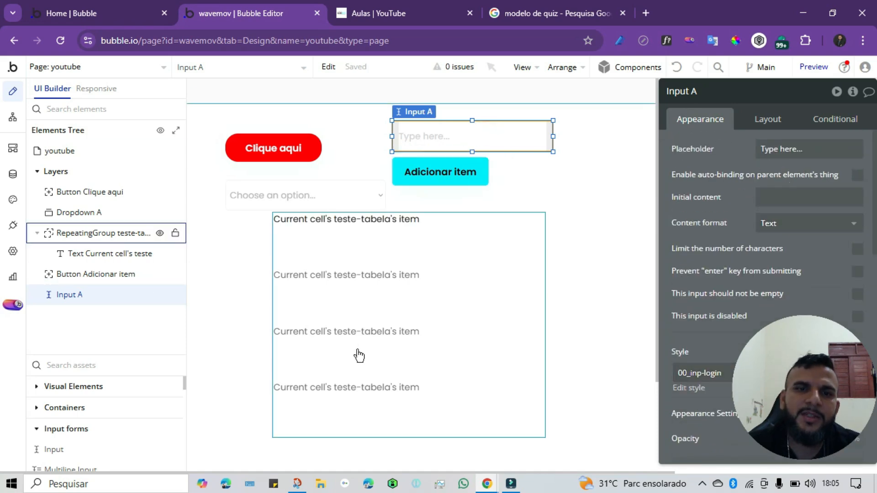
# In the Adicionar item workflow's create action, set the item field to Input A's value.
pyautogui.click(446, 176)
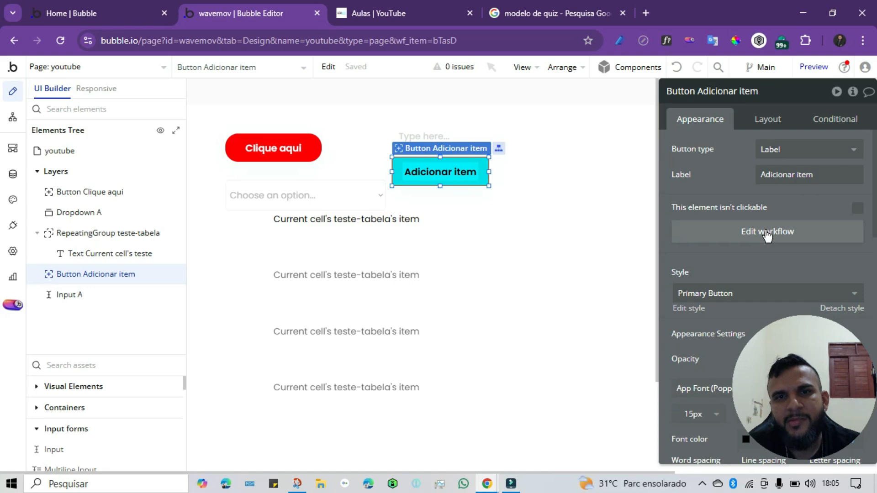
pyautogui.click(766, 233)
pyautogui.click(487, 199)
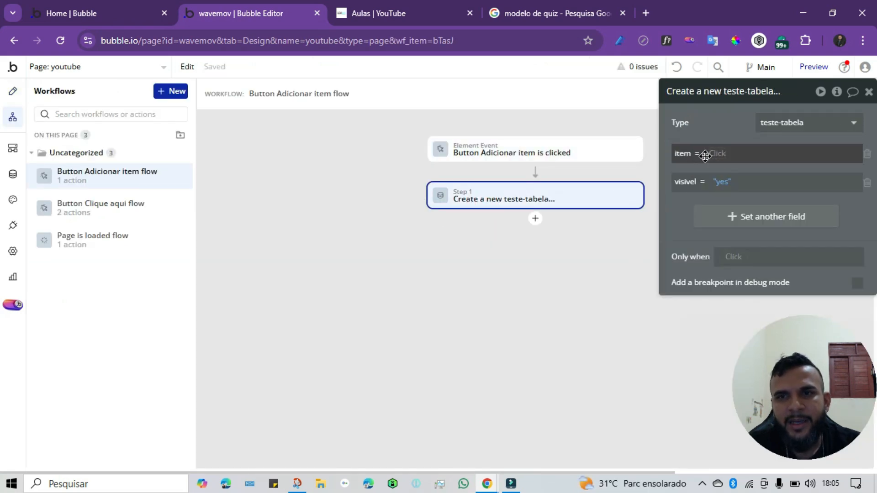
pyautogui.click(719, 155)
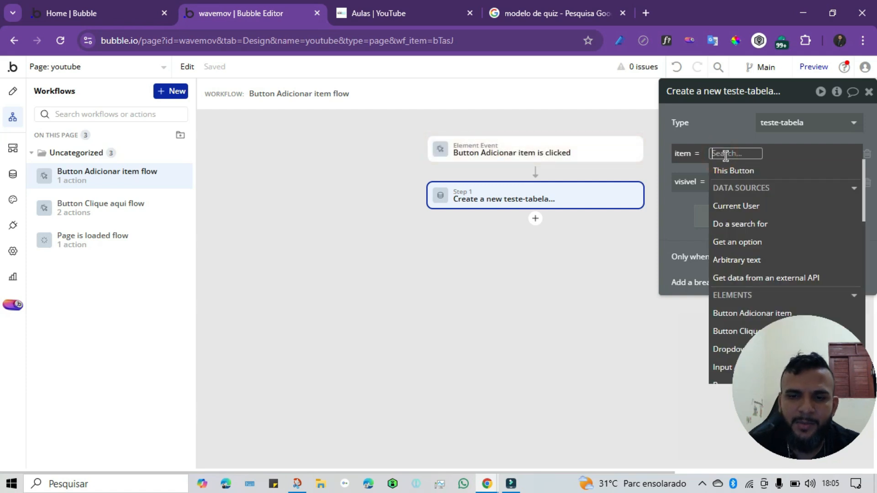
pyautogui.write('inp')
pyautogui.click(721, 197)
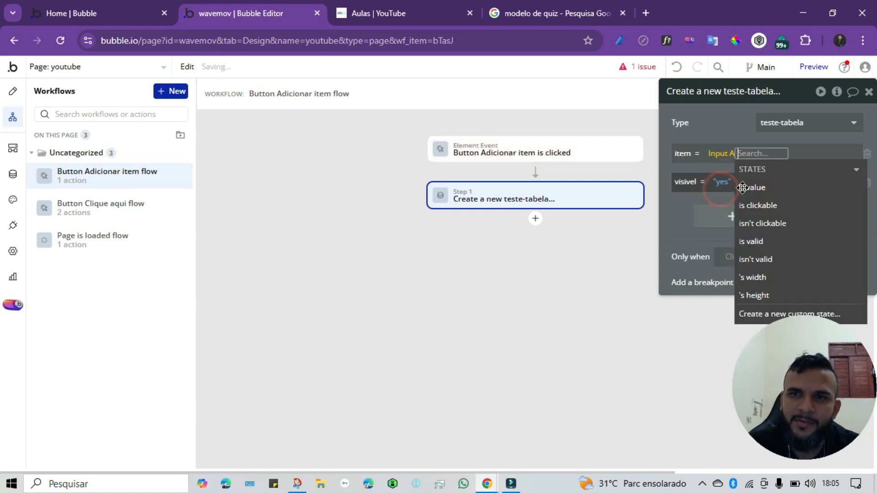
pyautogui.click(754, 188)
pyautogui.click(721, 128)
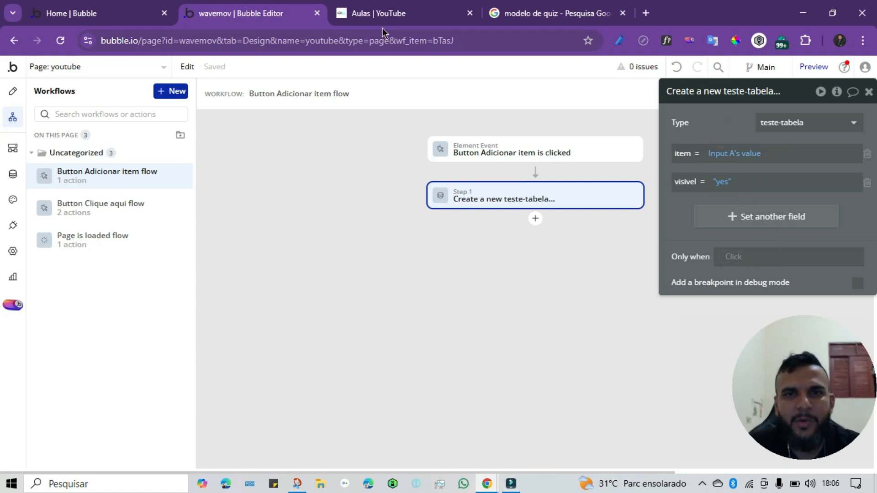
# Switch to the youtube page preview, enter "teste 2" in the new input and highlight it to check its legibility.
pyautogui.click(392, 16)
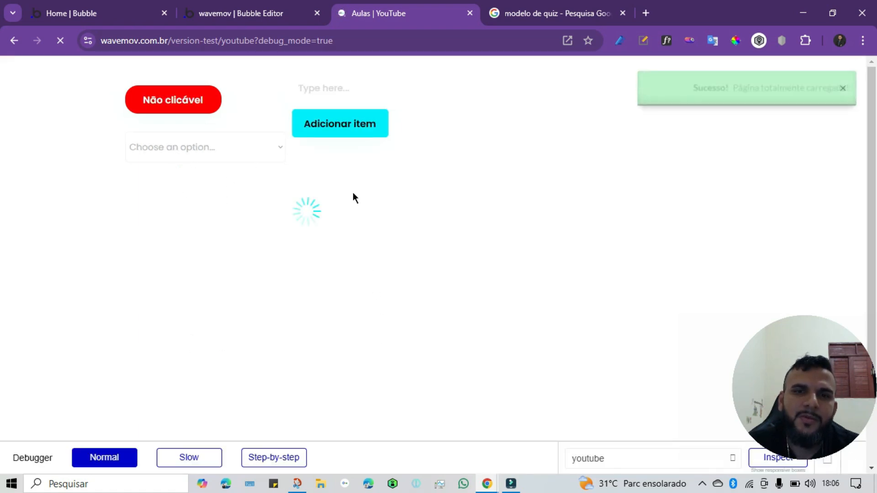
pyautogui.click(320, 89)
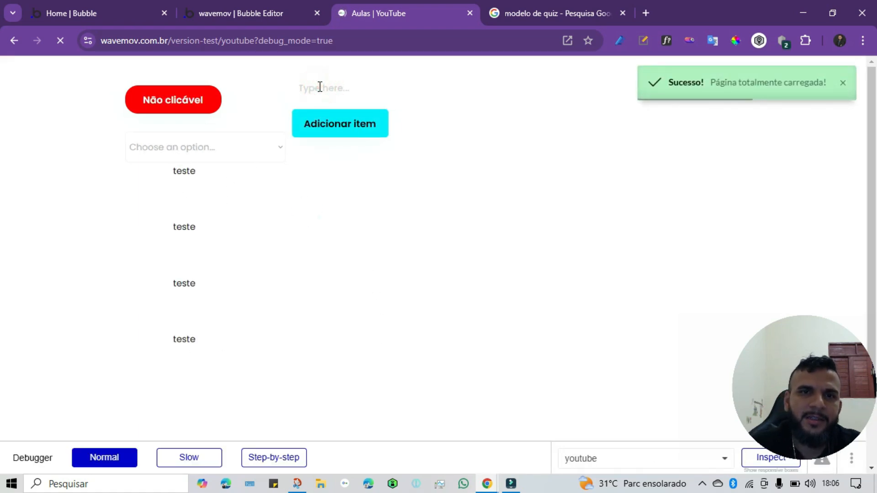
pyautogui.click(320, 86)
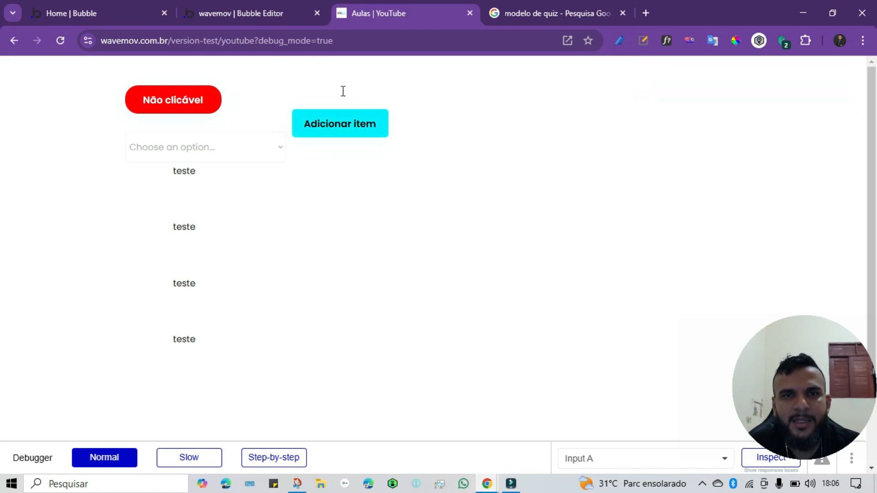
pyautogui.moveTo(343, 91); pyautogui.dragTo(297, 89)
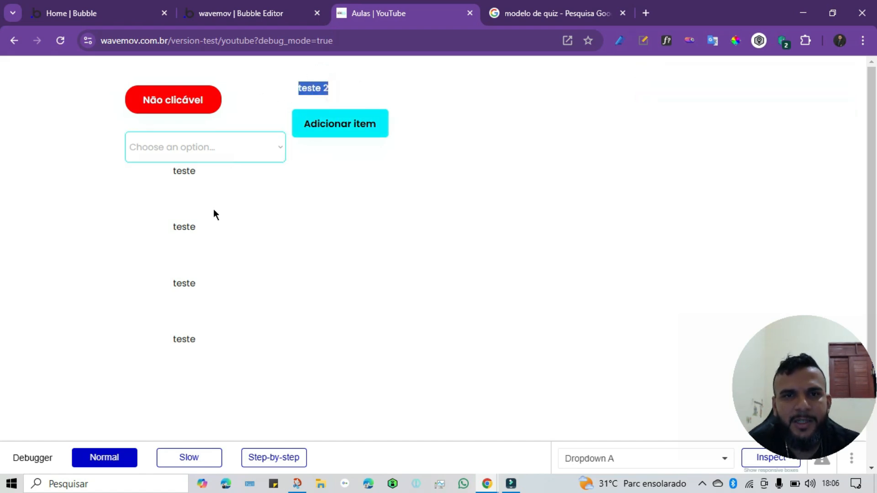
# Back in the Bubble editor's page design, set Input A's font color to the Primary contrast variable (#000000).
pyautogui.click(265, 6)
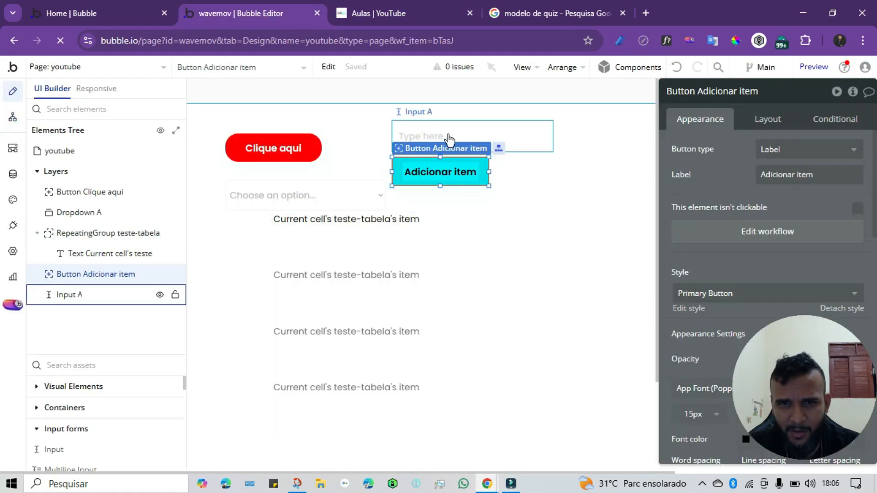
pyautogui.click(446, 133)
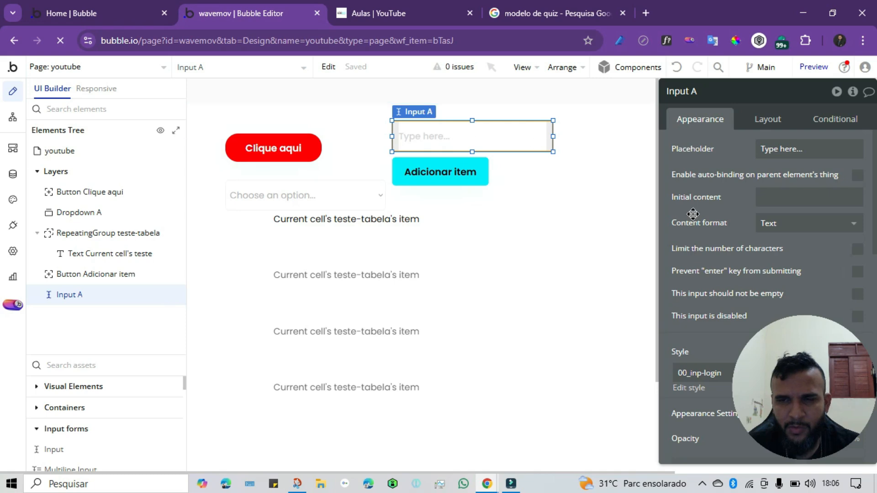
pyautogui.scroll(-3, 714, 229)
pyautogui.scroll(-5, 714, 229)
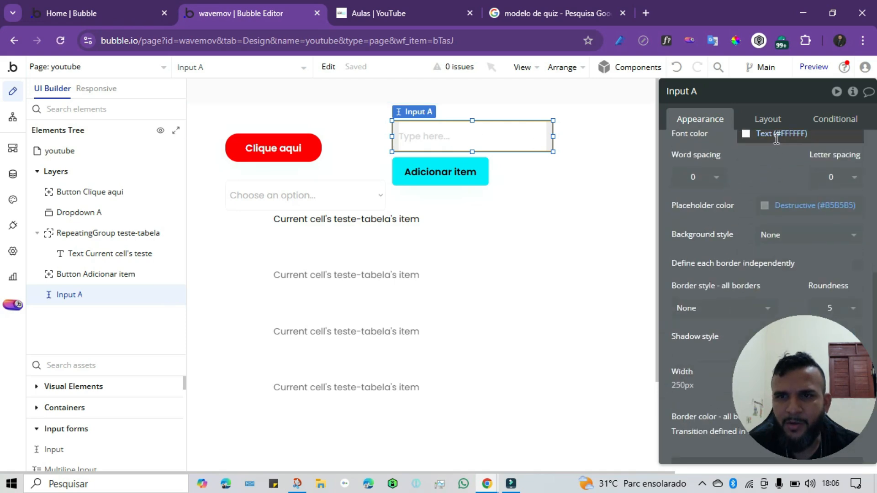
pyautogui.click(778, 135)
pyautogui.click(764, 305)
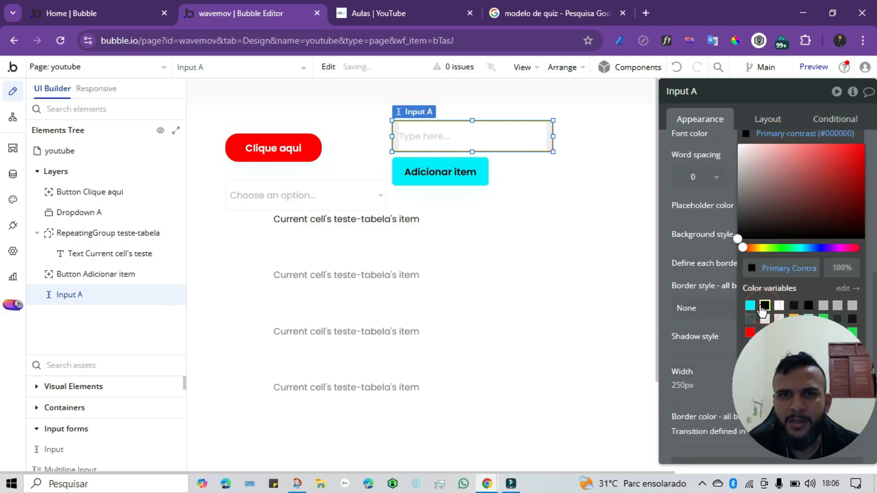
pyautogui.click(707, 241)
# Set Input A's placeholder color to the Primary contrast variable.
pyautogui.scroll(-3, 709, 239)
pyautogui.scroll(2, 731, 192)
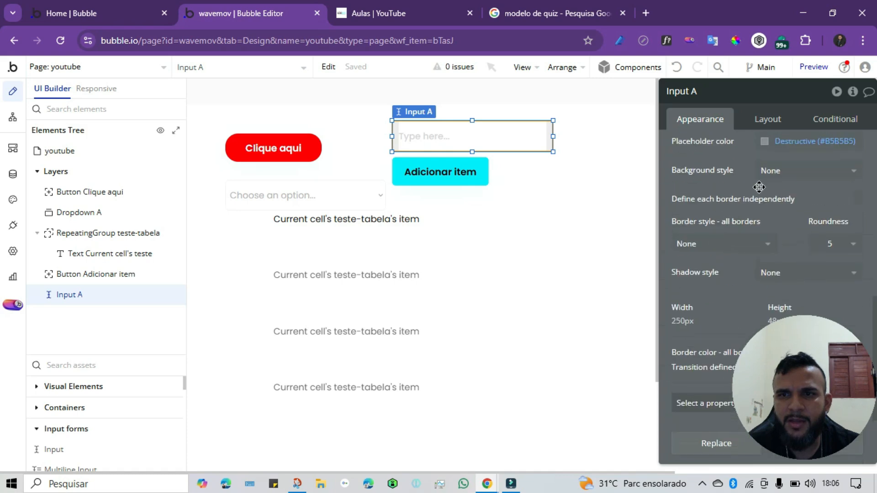
pyautogui.click(785, 144)
pyautogui.click(771, 313)
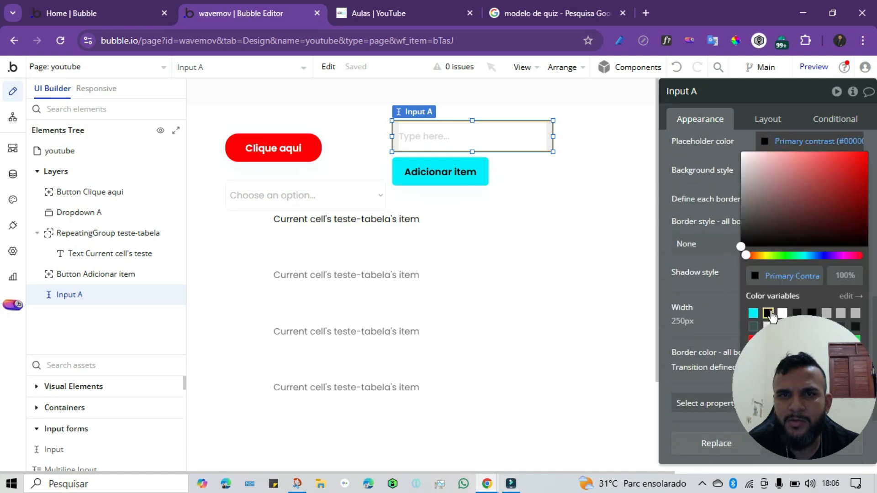
pyautogui.click(713, 246)
# Change Input A's placeholder text to "Digite aqui...".
pyautogui.scroll(3, 699, 220)
pyautogui.scroll(3, 731, 182)
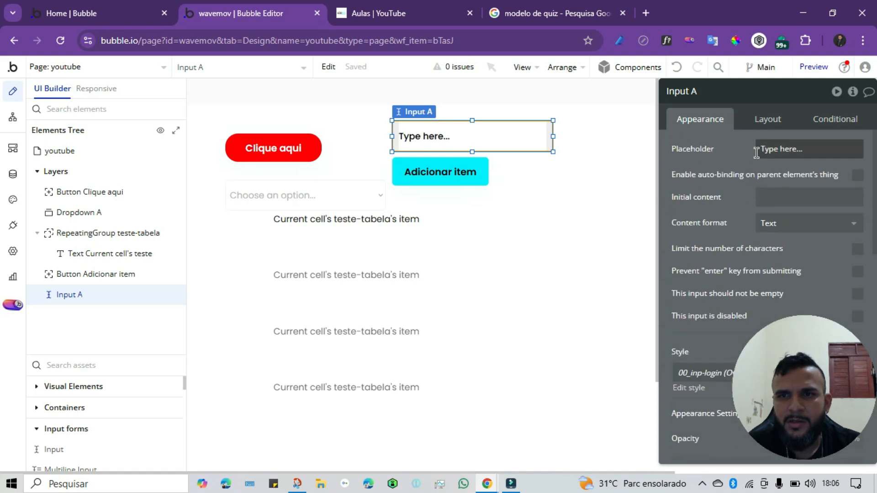
pyautogui.click(777, 148)
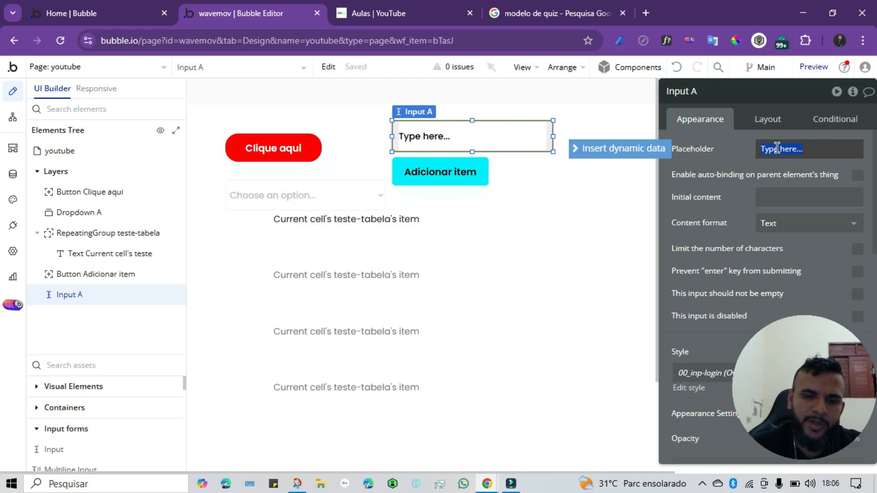
pyautogui.write('Digite aq')
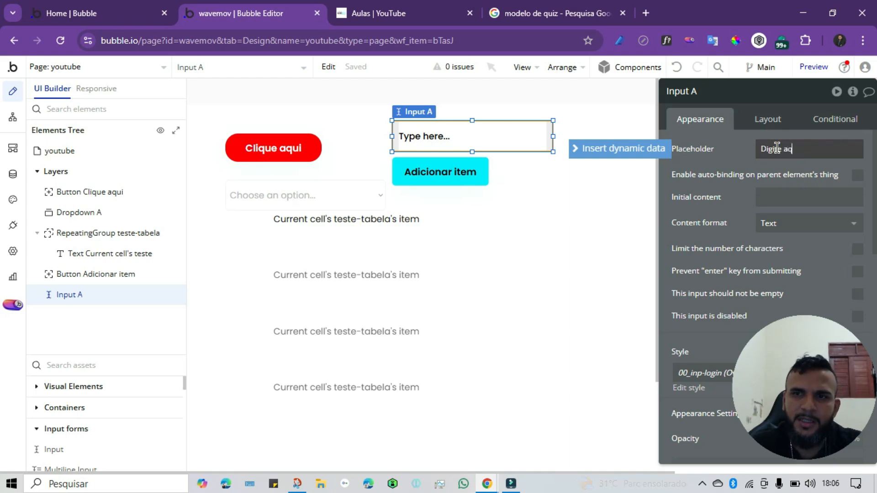
pyautogui.write('ui...')
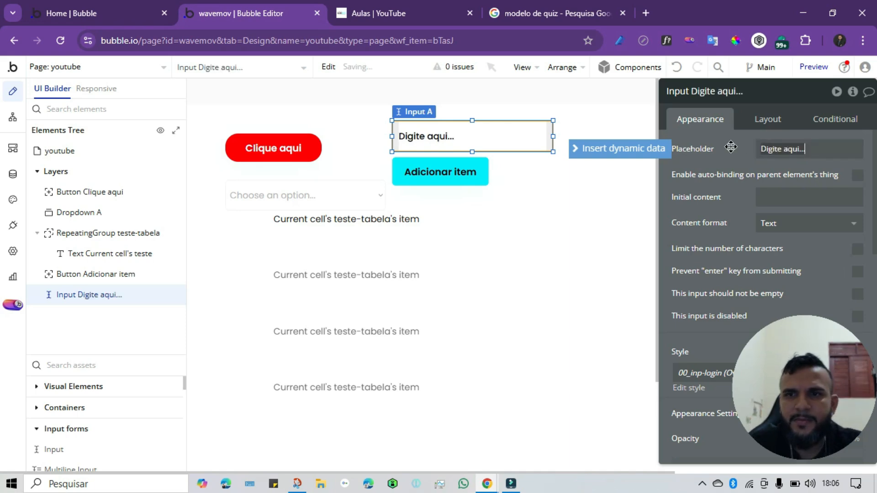
pyautogui.click(731, 146)
# Refresh the youtube page preview, add an item with the text "Teste 1" and check the repeating group for it.
pyautogui.click(447, 10)
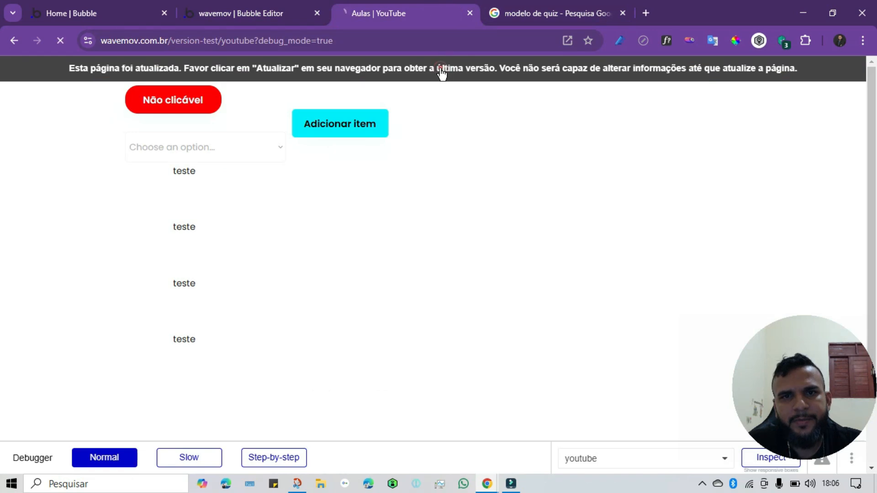
pyautogui.click(441, 69)
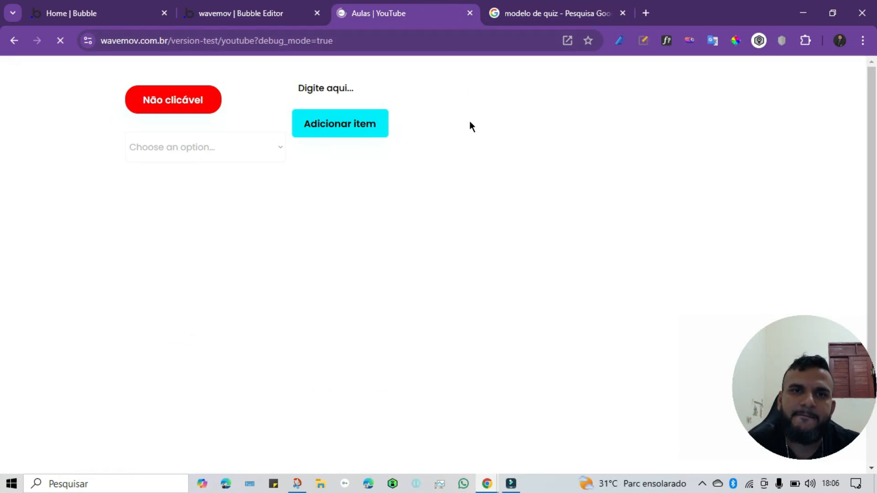
pyautogui.click(342, 83)
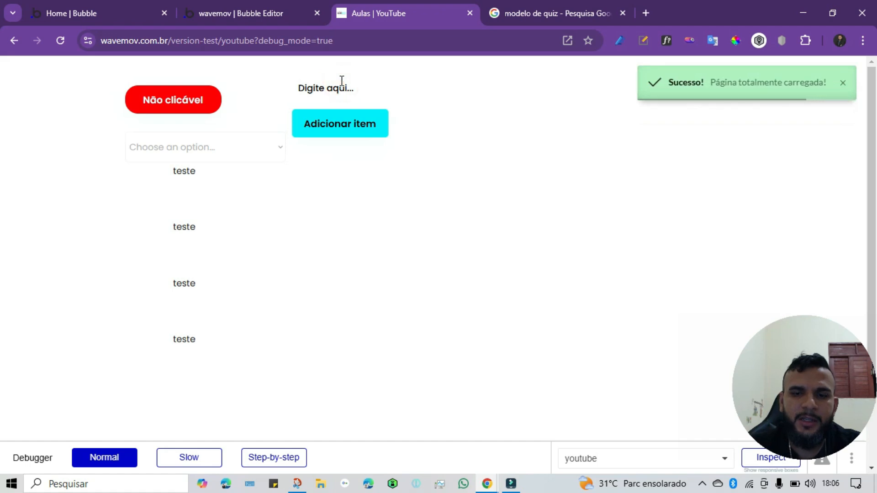
pyautogui.write('Teste 1')
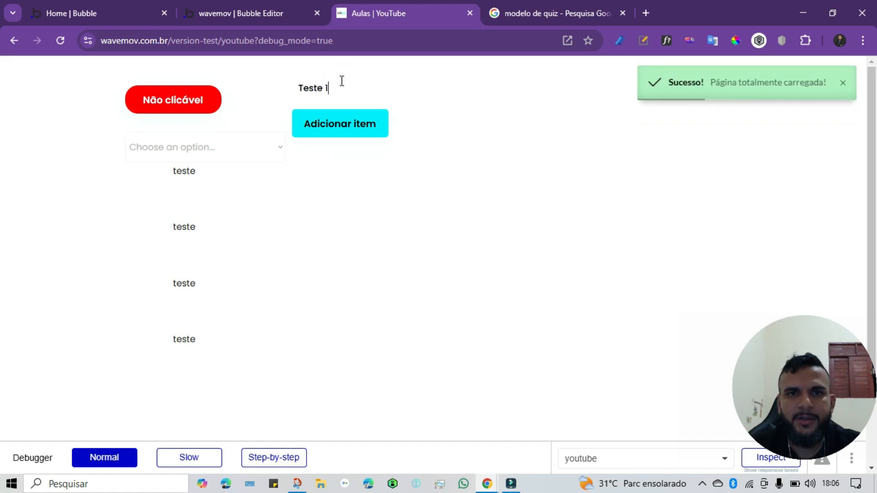
pyautogui.click(342, 128)
pyautogui.click(342, 128)
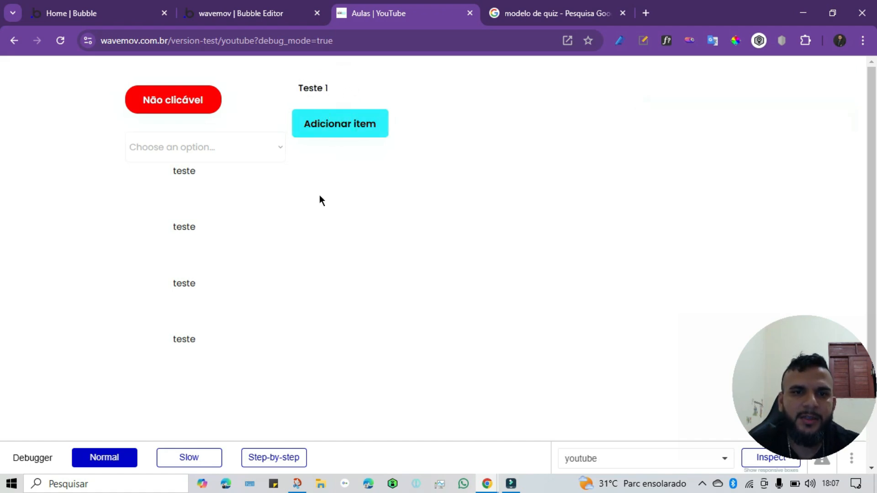
pyautogui.scroll(-2, 213, 270)
pyautogui.scroll(2, 218, 143)
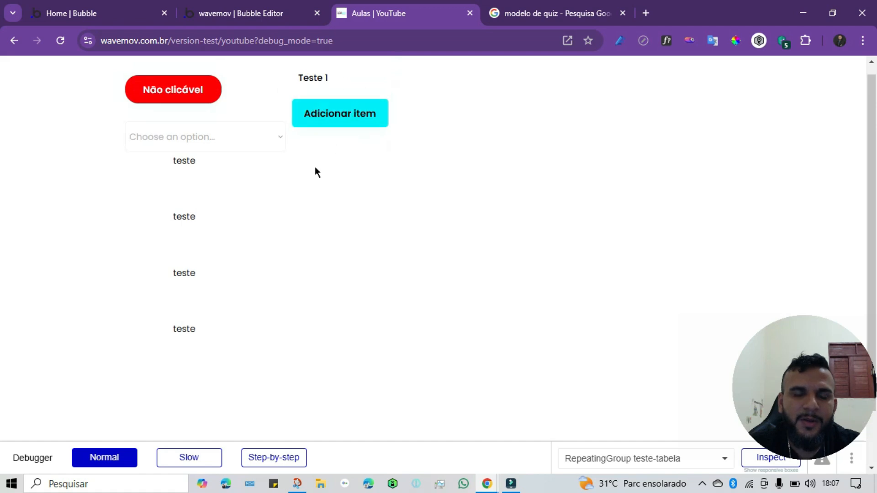
pyautogui.scroll(-2, 180, 306)
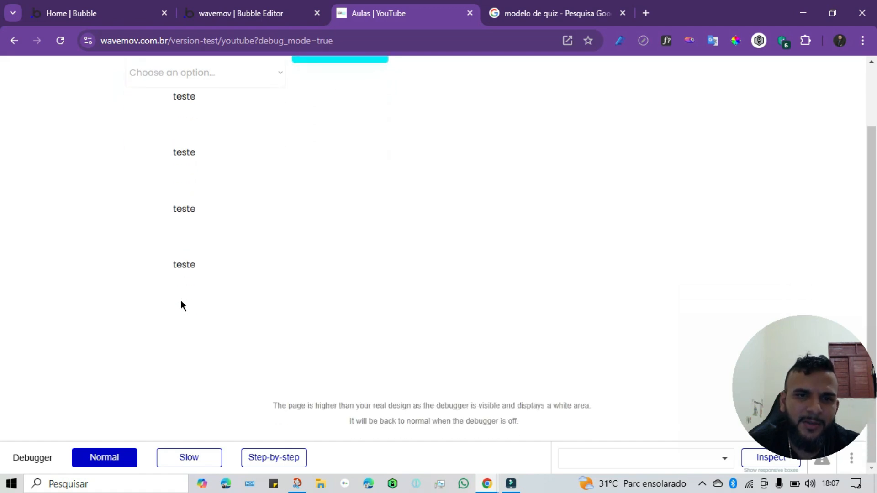
pyautogui.scroll(2, 180, 303)
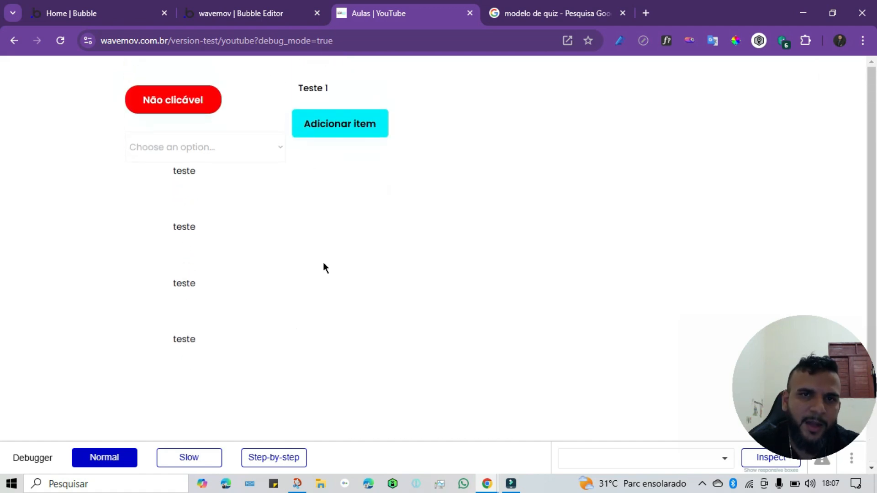
# Back in the Bubble editor, turn off the fixed number of rows for the teste-tabela repeating group.
pyautogui.click(265, 13)
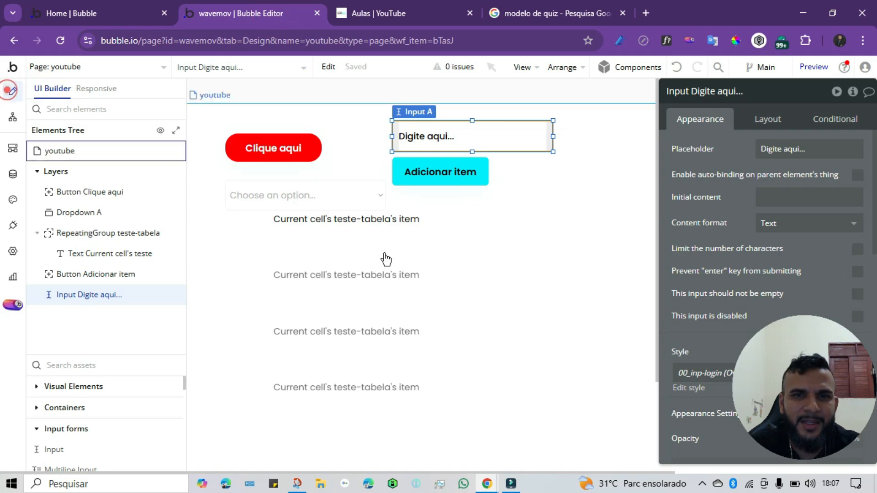
pyautogui.click(440, 320)
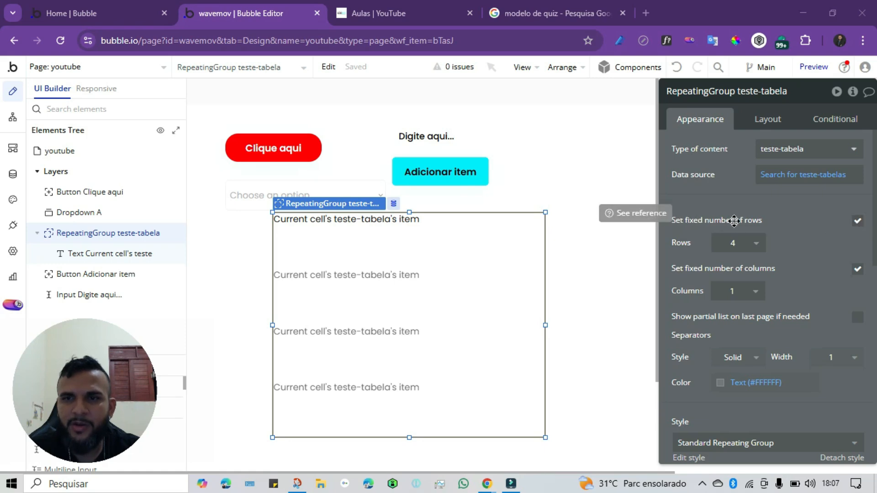
pyautogui.click(857, 222)
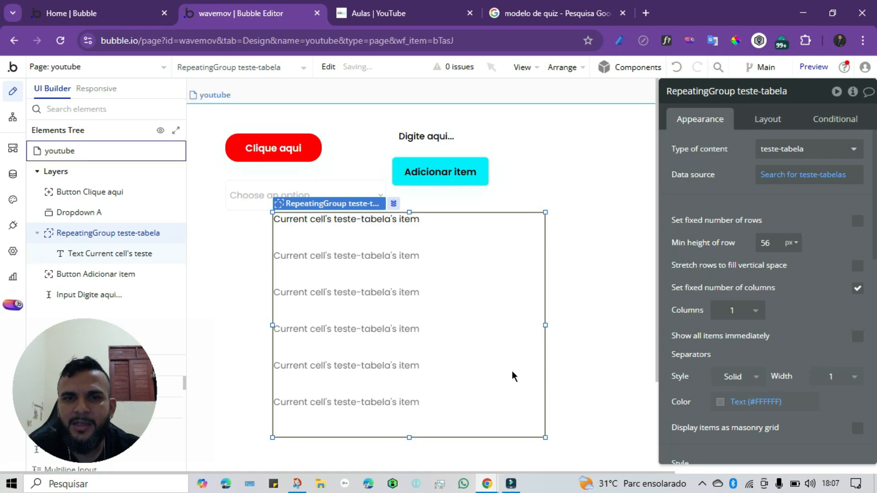
# Refresh the youtube page preview and add another item with the text "Teste 2" to the list.
pyautogui.click(435, 3)
pyautogui.click(400, 67)
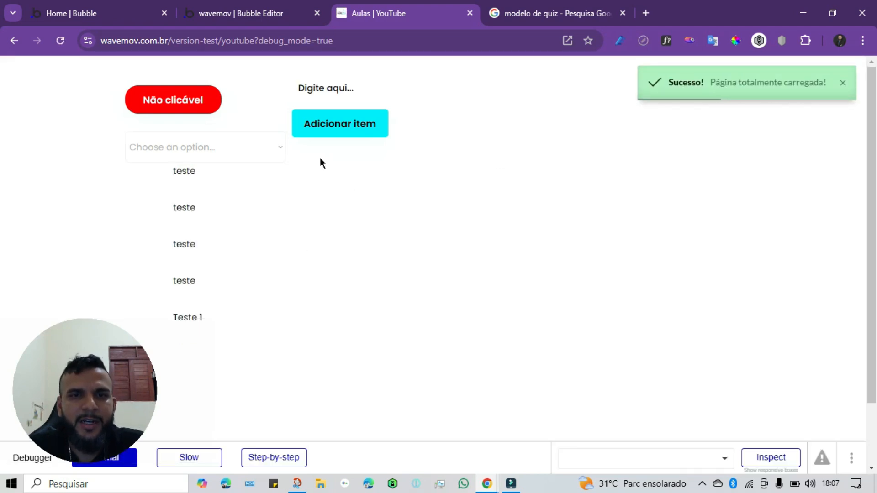
pyautogui.click(332, 90)
pyautogui.write('Teste 2')
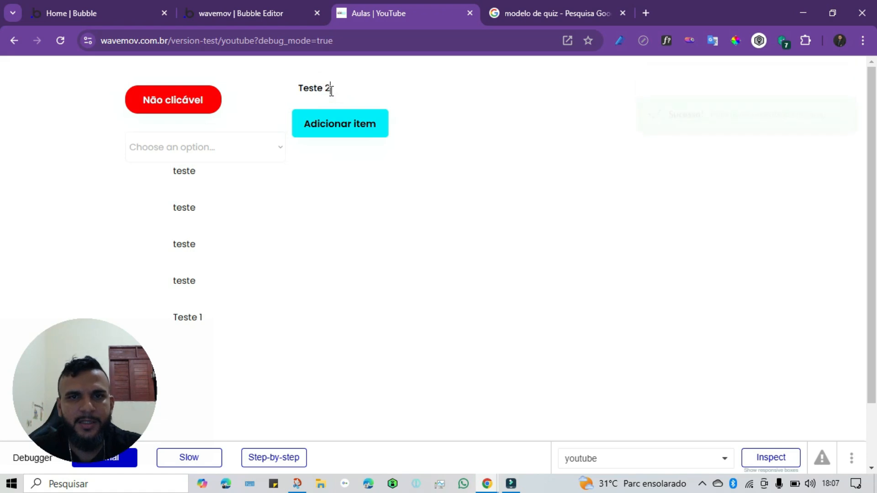
pyautogui.click(333, 122)
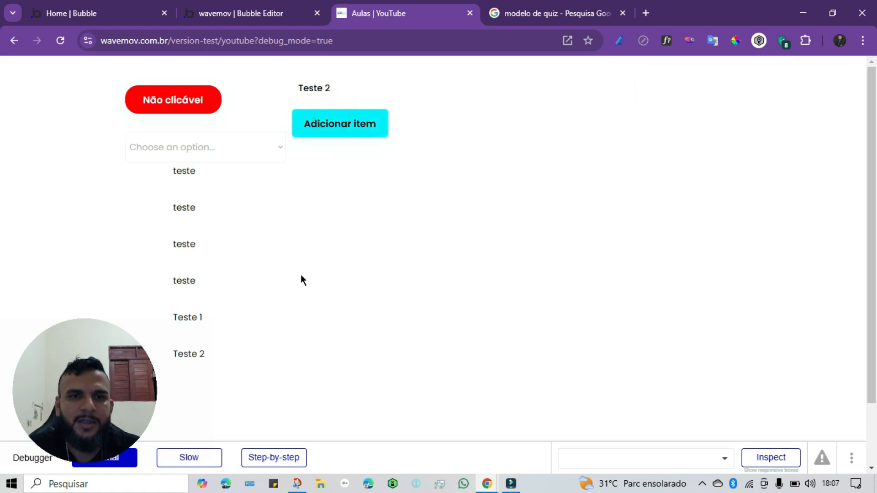
pyautogui.scroll(-2, 295, 293)
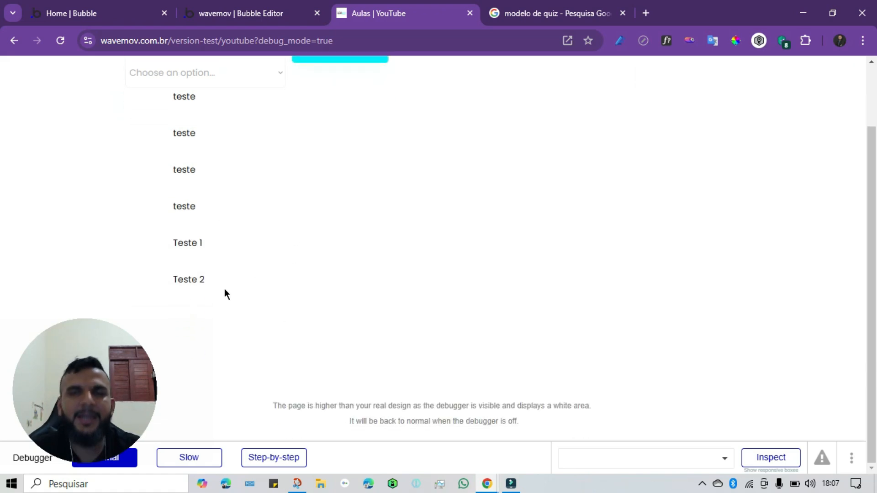
pyautogui.scroll(2, 224, 289)
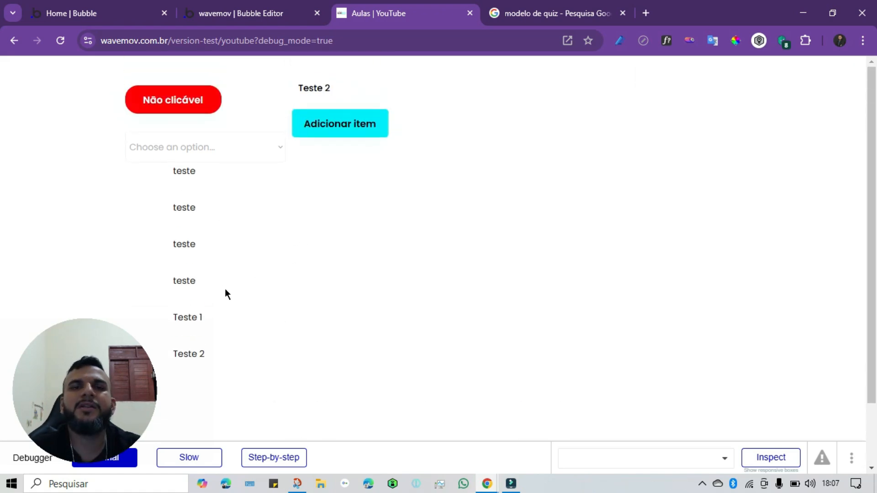
# Switch to the incognito Chrome window showing the Perguntas teste form and refresh it to view its questions and alternatives.
pyautogui.click(272, 6)
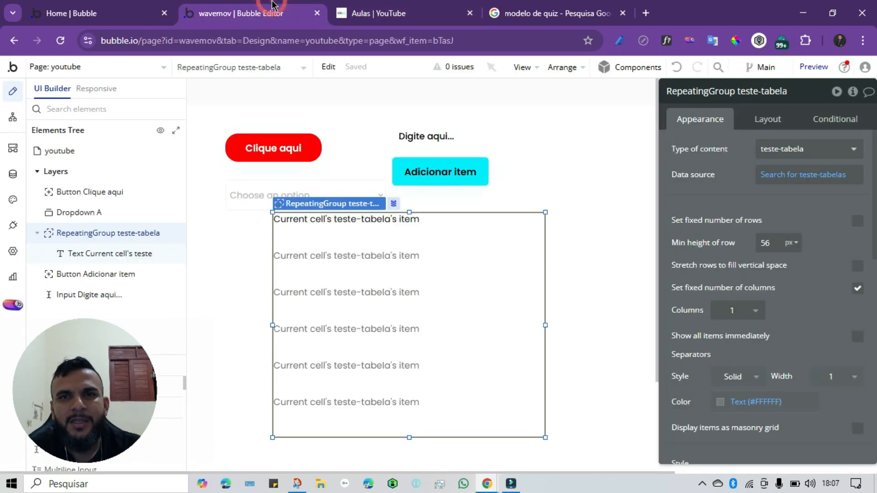
pyautogui.click(510, 484)
pyautogui.click(510, 484)
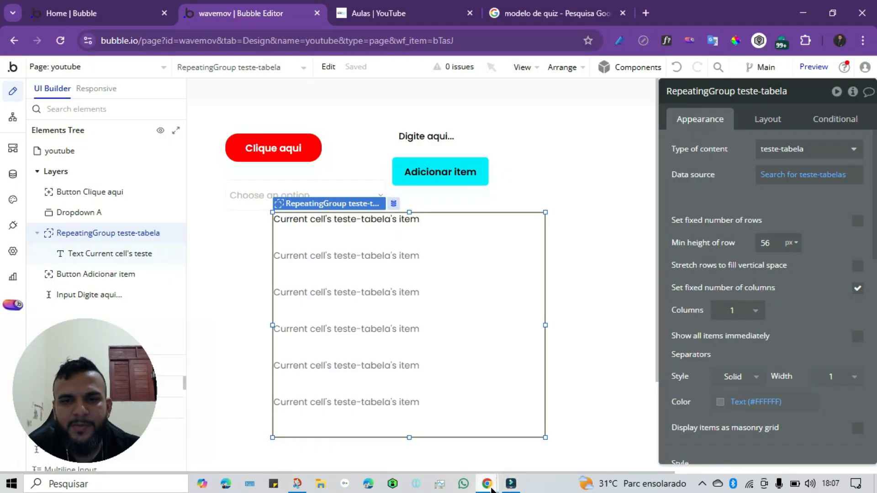
pyautogui.moveTo(487, 483)
pyautogui.click(537, 439)
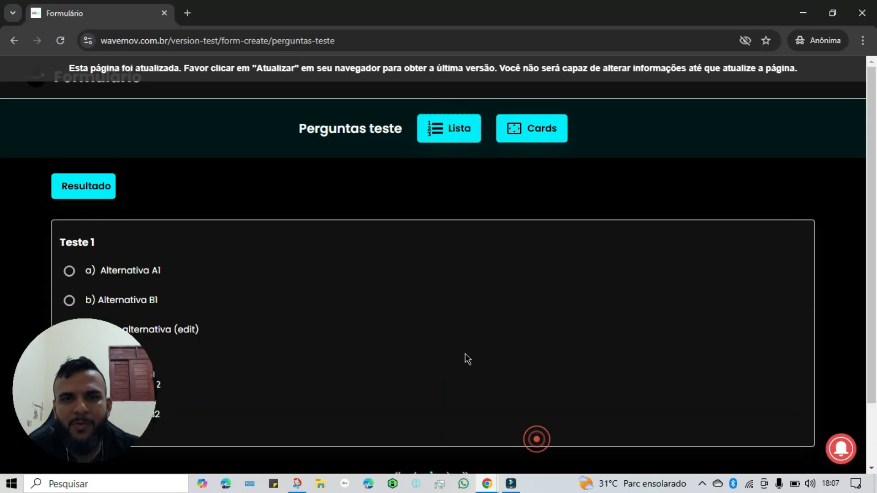
pyautogui.click(345, 77)
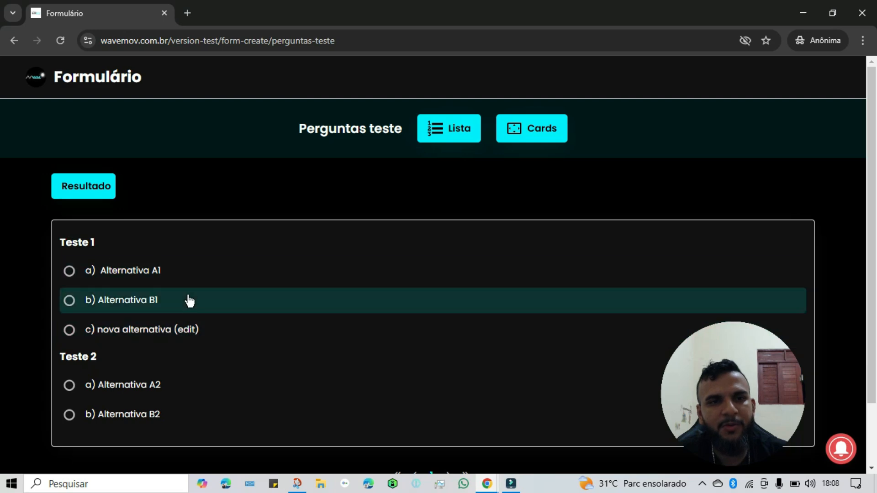
# Return to the Bubble editor, search the data types for "form" and open WM-Formulario to view its fields.
pyautogui.click(509, 485)
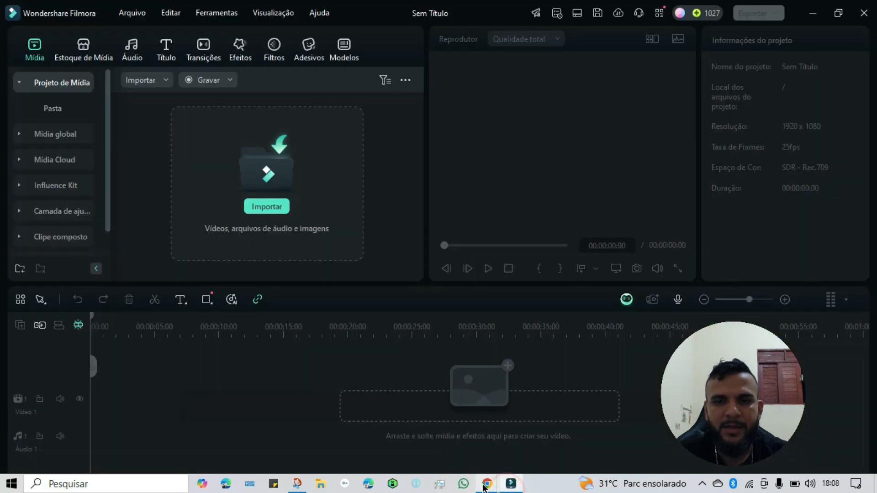
pyautogui.moveTo(487, 484)
pyautogui.click(452, 430)
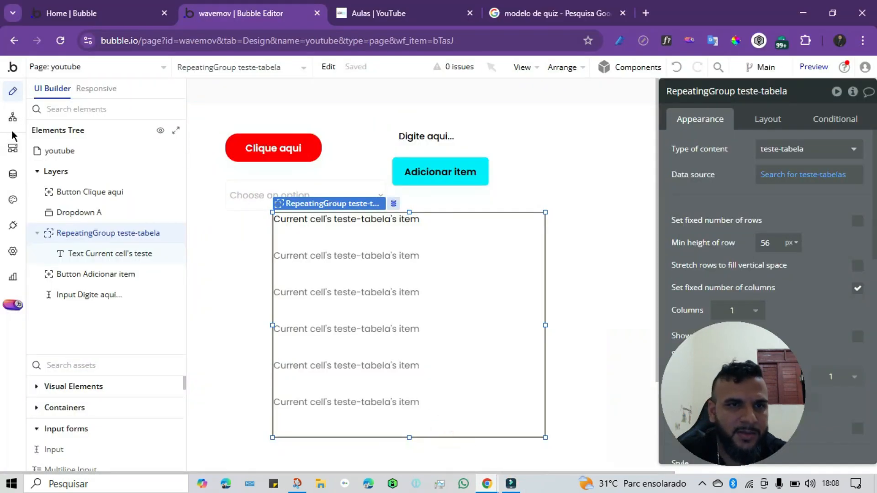
pyautogui.click(12, 174)
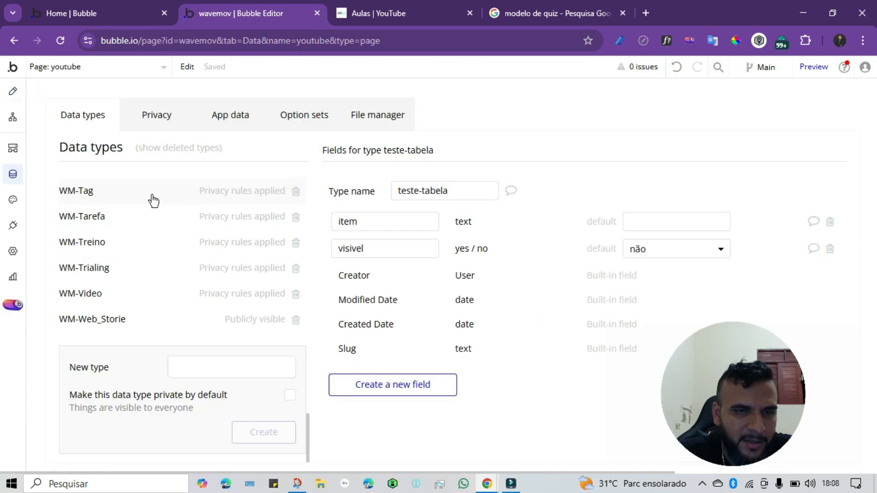
pyautogui.scroll(4, 141, 158)
pyautogui.scroll(10, 111, 244)
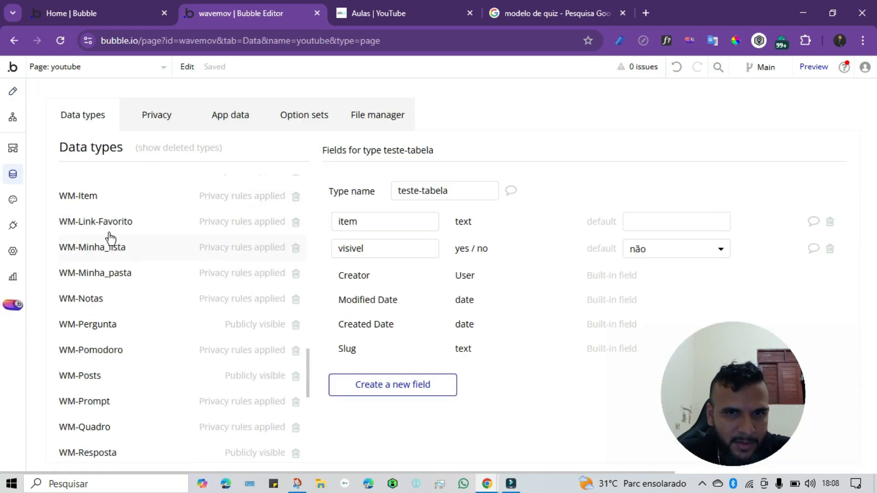
pyautogui.click(124, 184)
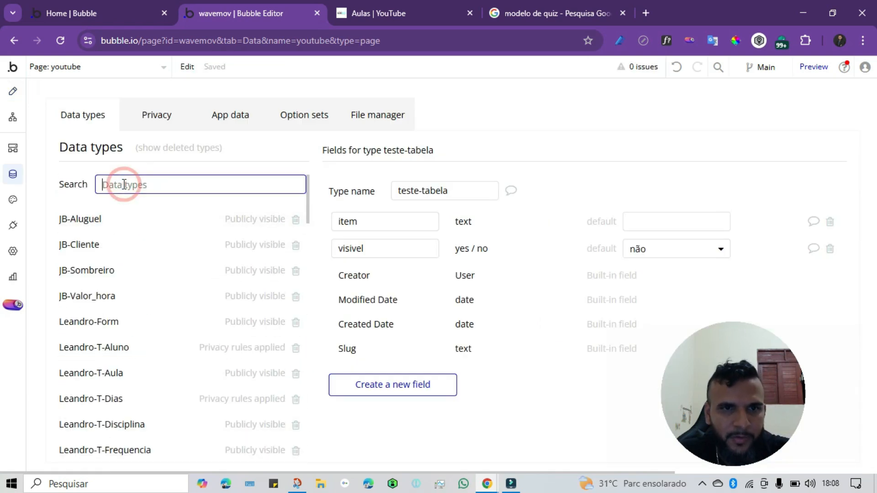
pyautogui.write('form')
pyautogui.click(108, 246)
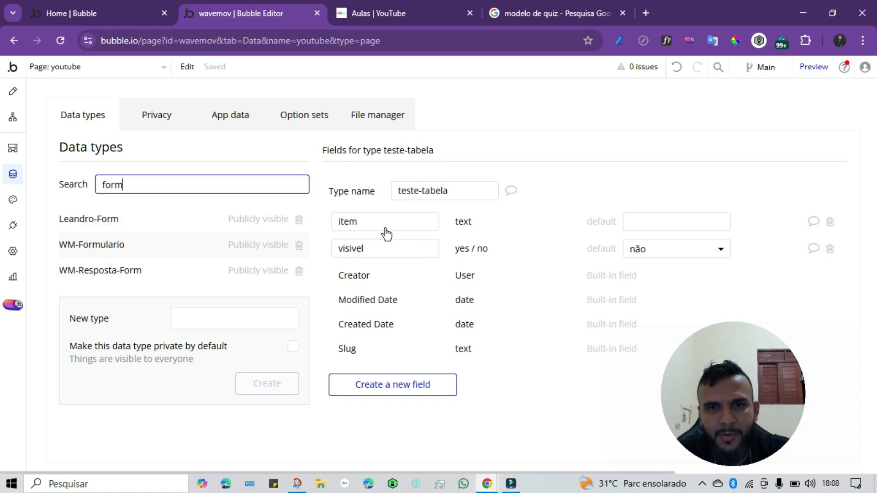
pyautogui.click(86, 247)
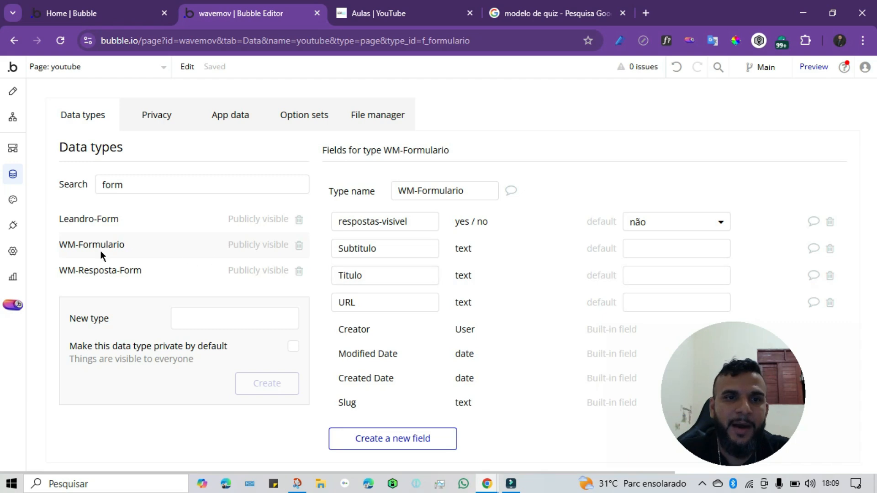
# Search the data types for "perg", open WM-Pergunta and examine its Formulario and Alternativas fields and their types.
pyautogui.doubleClick(132, 184)
pyautogui.write('perg')
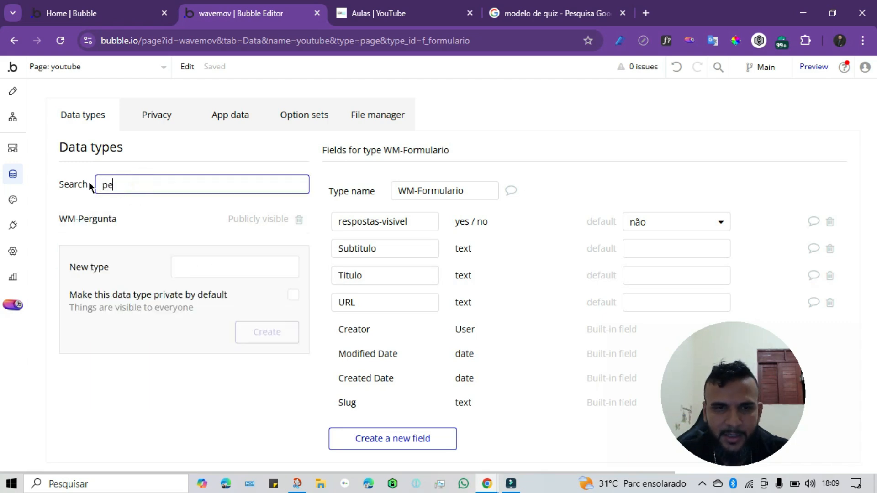
pyautogui.click(106, 218)
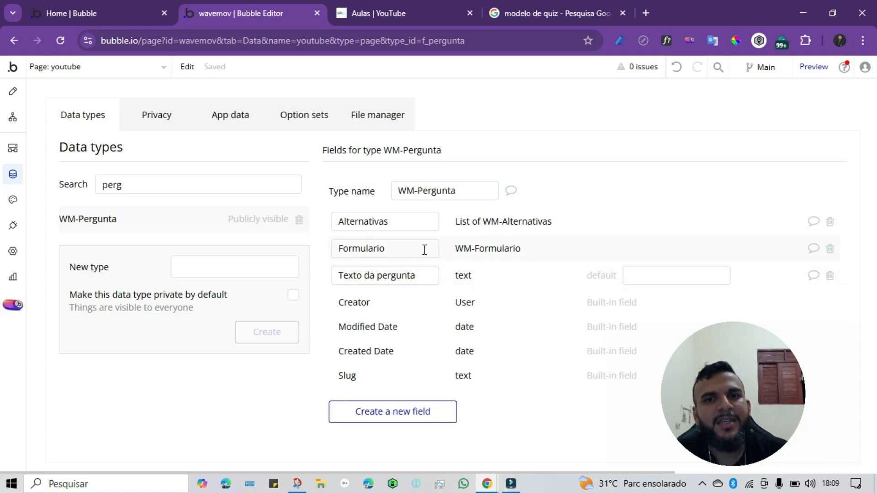
pyautogui.moveTo(339, 248); pyautogui.dragTo(390, 249)
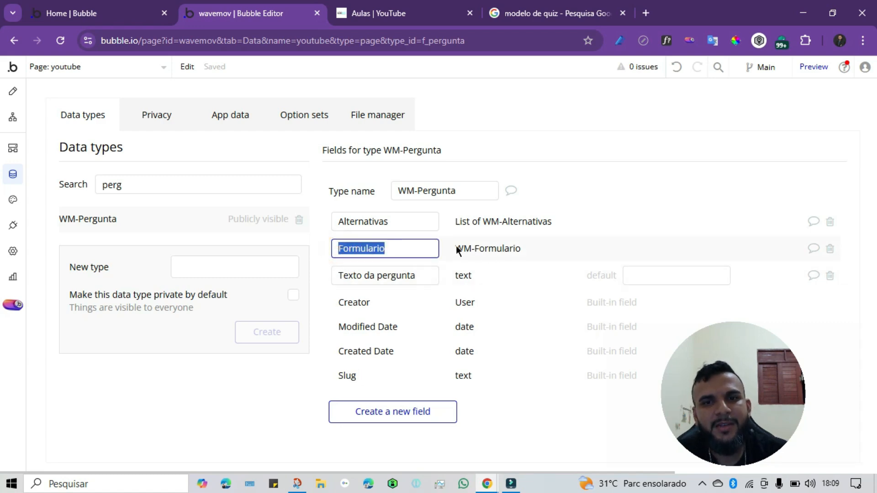
pyautogui.click(456, 246)
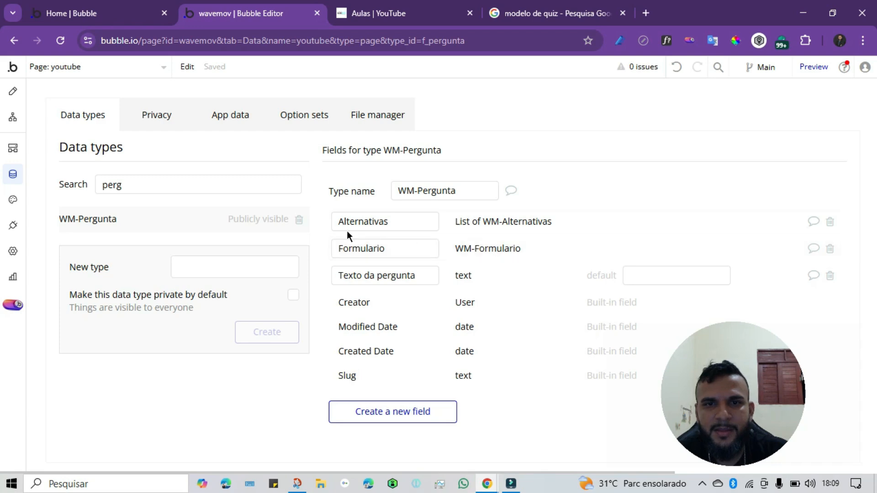
pyautogui.moveTo(338, 224); pyautogui.dragTo(445, 228)
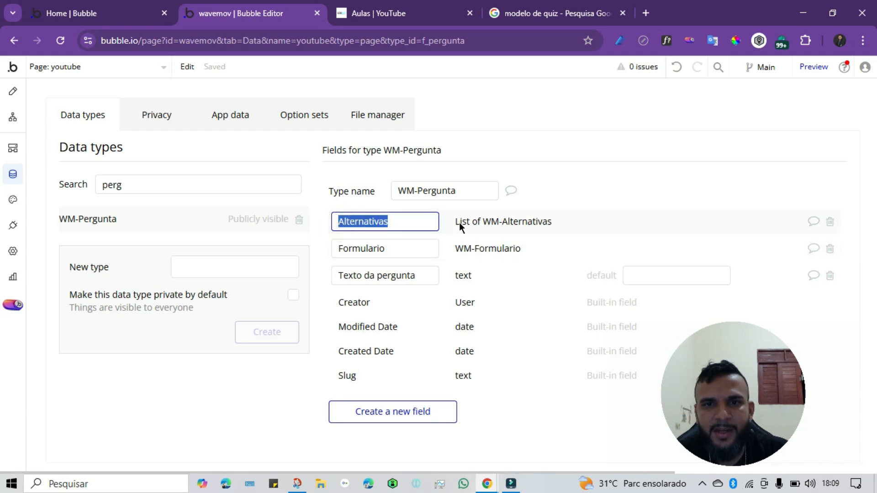
pyautogui.click(459, 223)
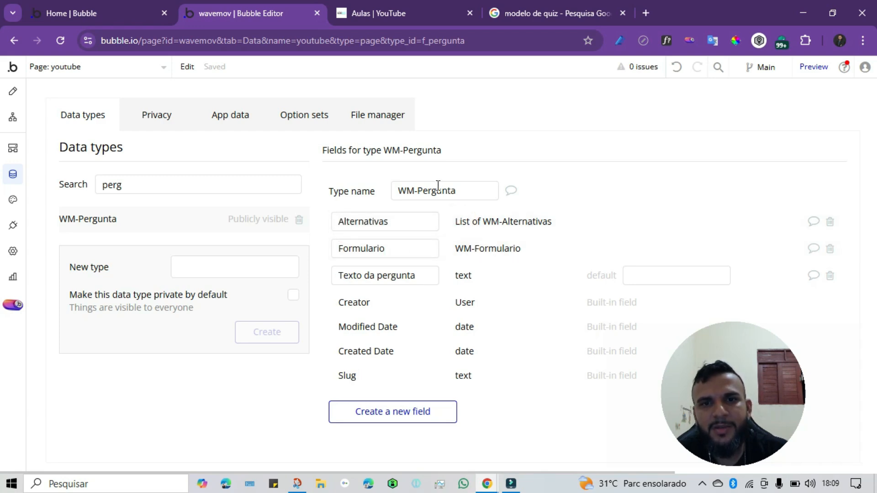
# Search the data types for "alter" and open WM-Alternativa to view its fields.
pyautogui.doubleClick(140, 180)
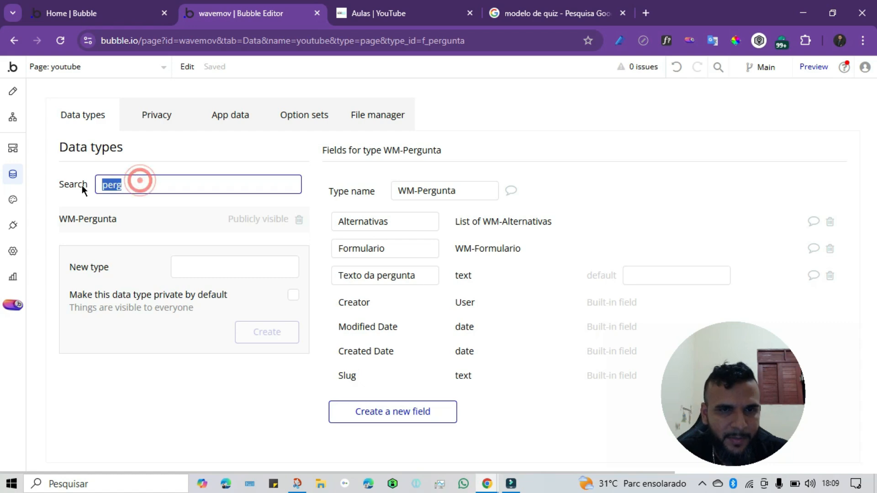
pyautogui.write('alter')
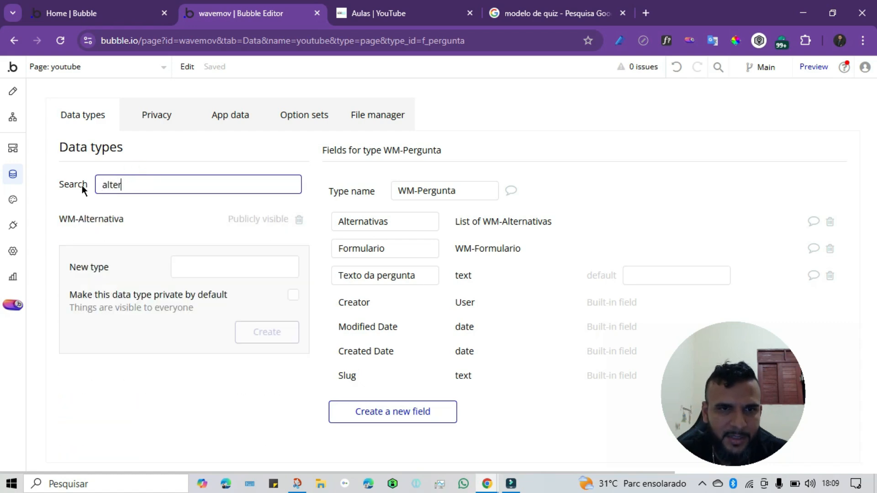
pyautogui.click(110, 221)
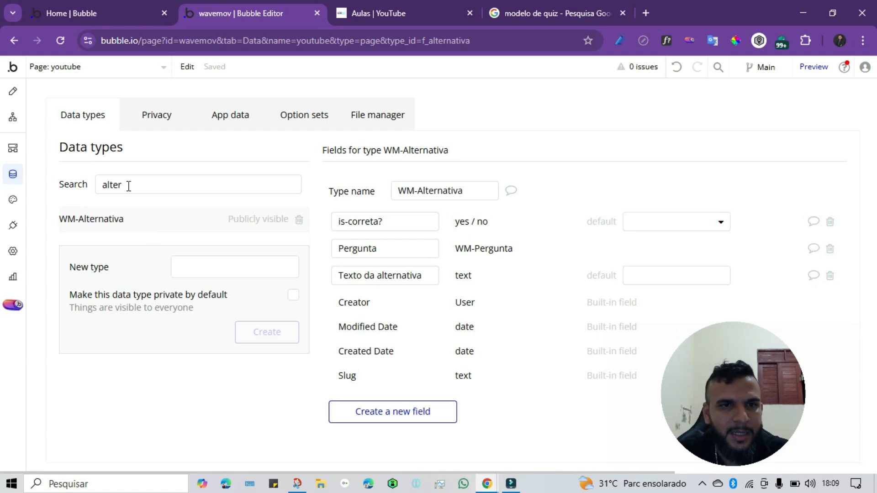
# Search the data types for "resp", open WM-Resposta-Form and examine its Formulario field and the field's type.
pyautogui.moveTo(128, 185); pyautogui.dragTo(85, 186)
pyautogui.write('r')
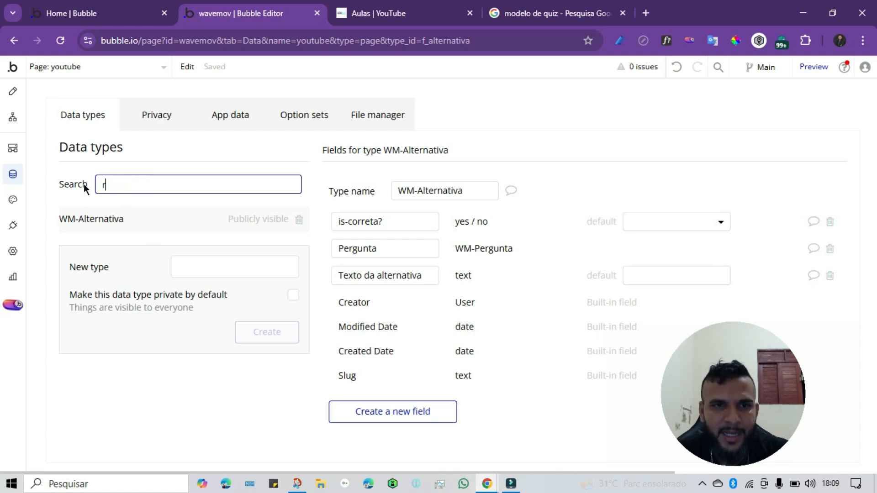
pyautogui.write('esp')
pyautogui.click(115, 246)
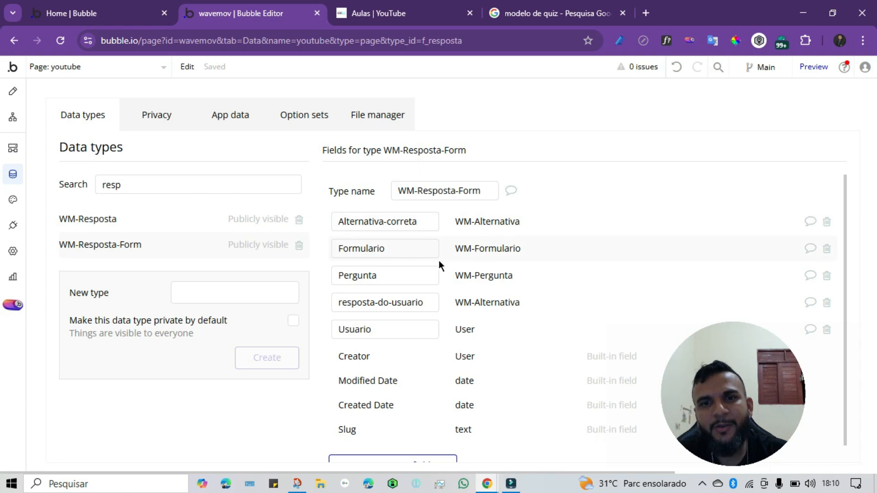
pyautogui.doubleClick(342, 251)
pyautogui.click(503, 248)
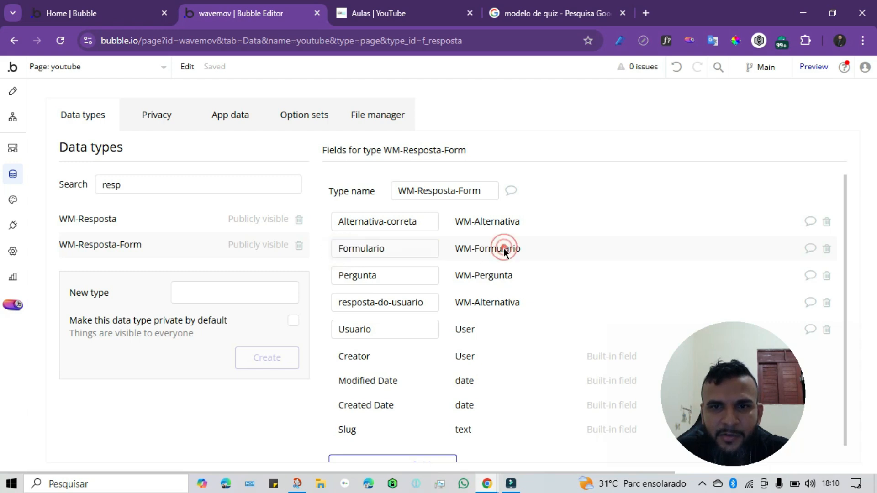
# Switch to the incognito Chrome window with the Perguntas teste form and highlight the perguntas-teste part of its URL.
pyautogui.click(389, 13)
pyautogui.click(251, 13)
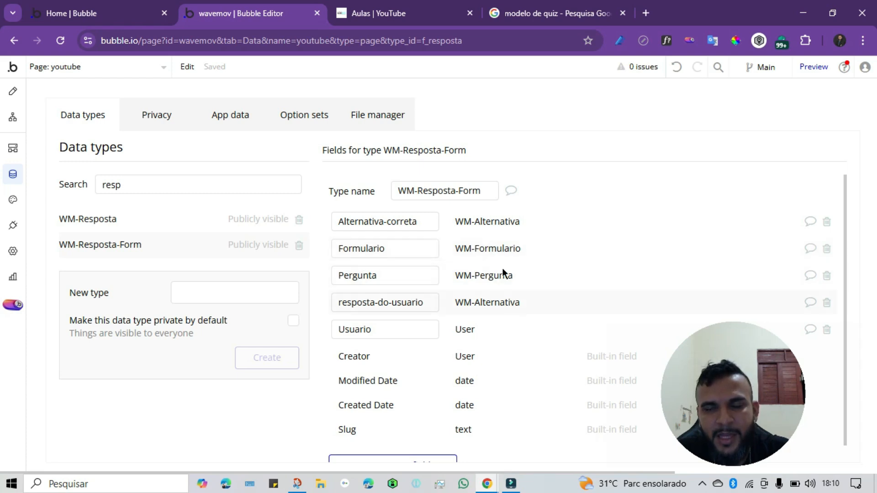
pyautogui.click(379, 13)
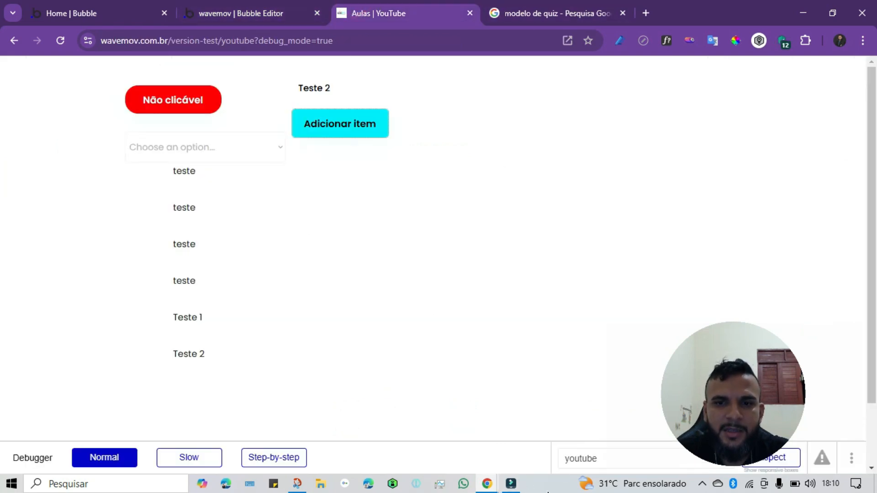
pyautogui.click(515, 486)
pyautogui.click(518, 488)
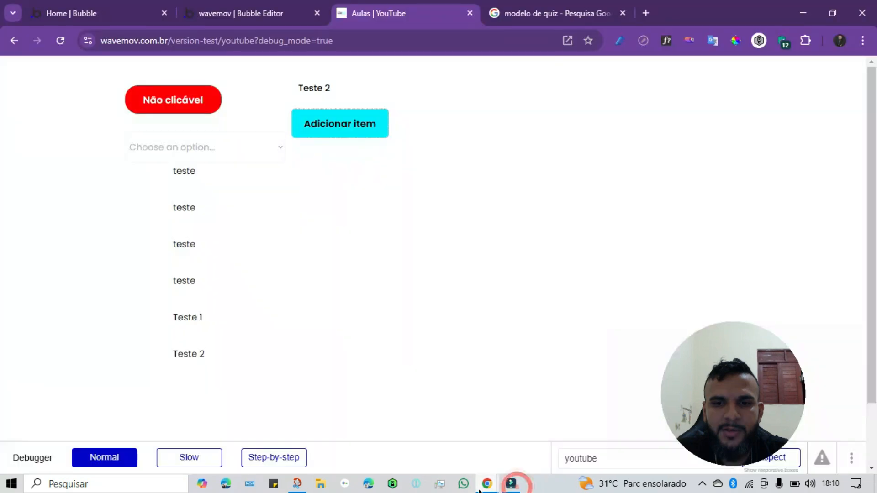
pyautogui.moveTo(487, 483)
pyautogui.click(558, 425)
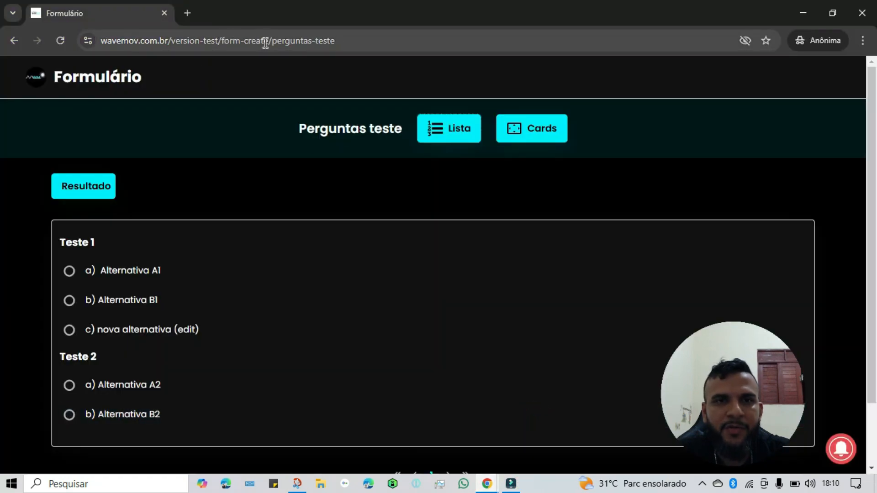
pyautogui.moveTo(271, 41); pyautogui.dragTo(365, 41)
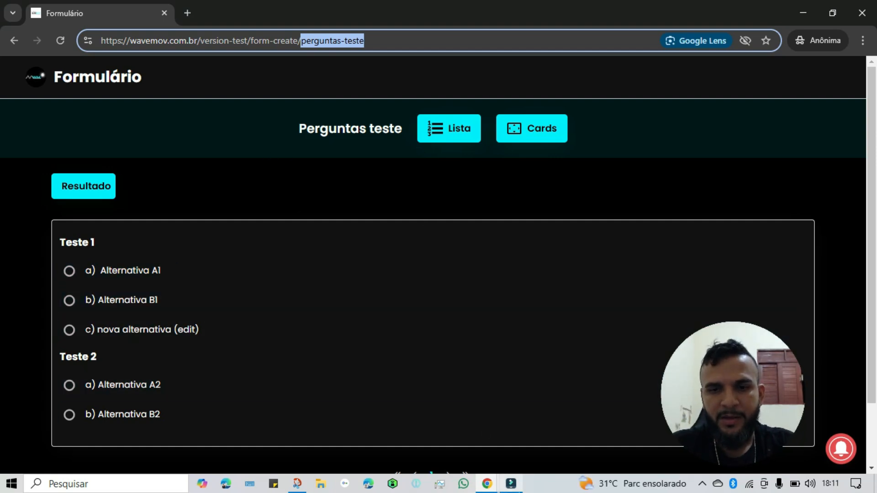
# Return to the Bubble editor and view the teste-tabela repeating group in the youtube page design.
pyautogui.click(486, 484)
pyautogui.click(428, 428)
pyautogui.click(246, 13)
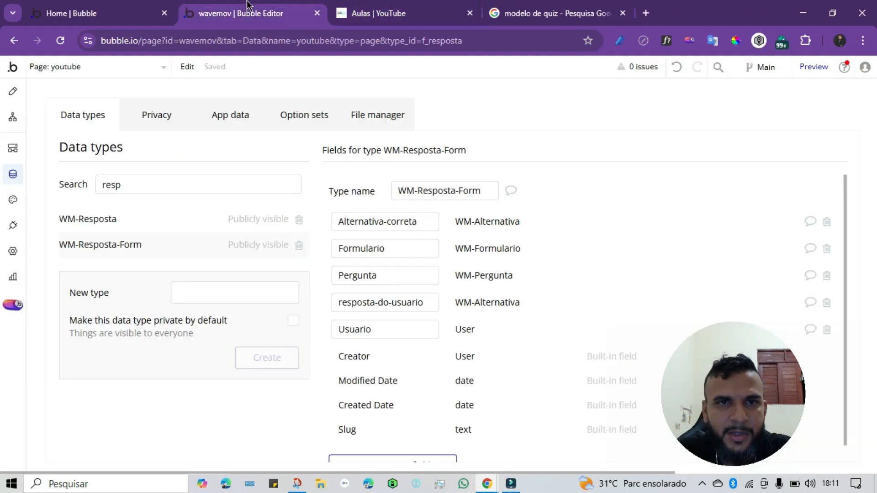
pyautogui.click(13, 91)
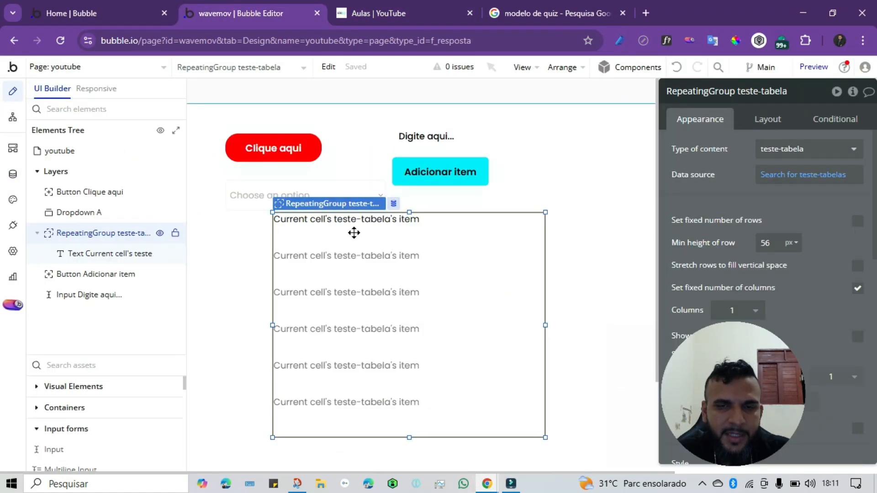
pyautogui.click(448, 262)
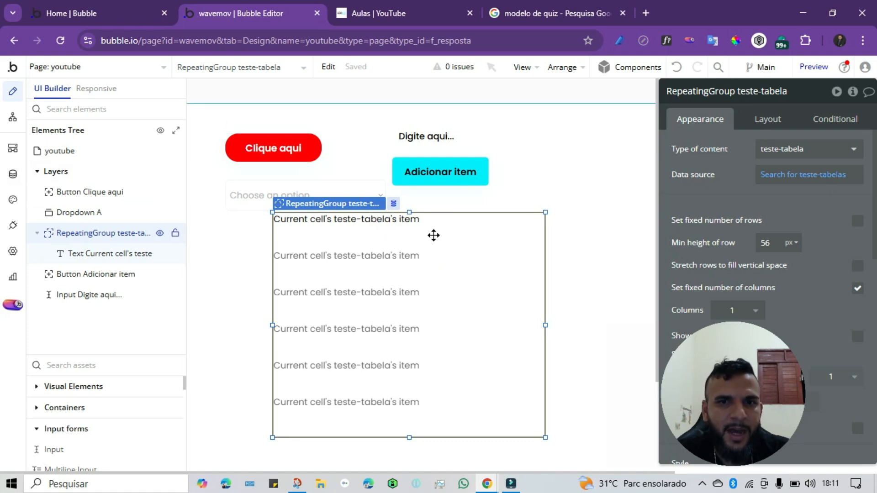
# Return to the data types, search for "teste" and open Teste-Aulas-YouTube to view its fields.
pyautogui.click(13, 175)
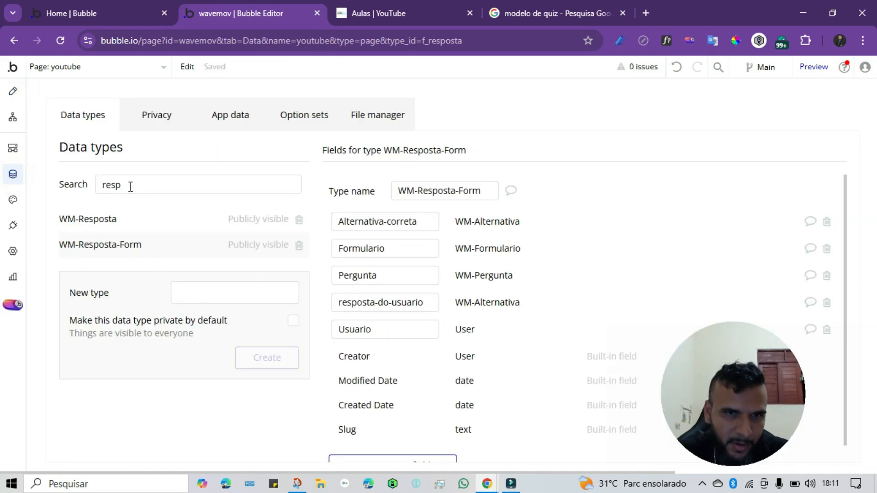
pyautogui.moveTo(131, 186); pyautogui.dragTo(89, 181)
pyautogui.press('BackSpace')
pyautogui.click(54, 215)
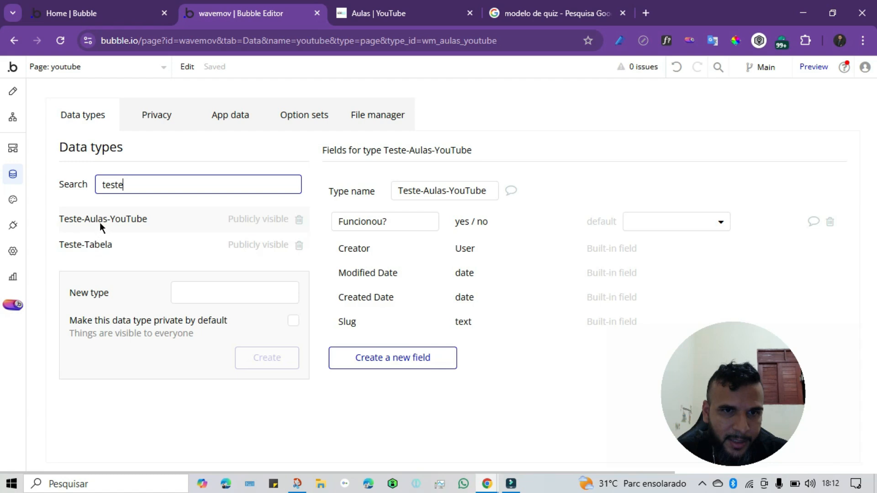
# Create a new data type named Teste-preços.
pyautogui.click(214, 286)
pyautogui.write('Teste')
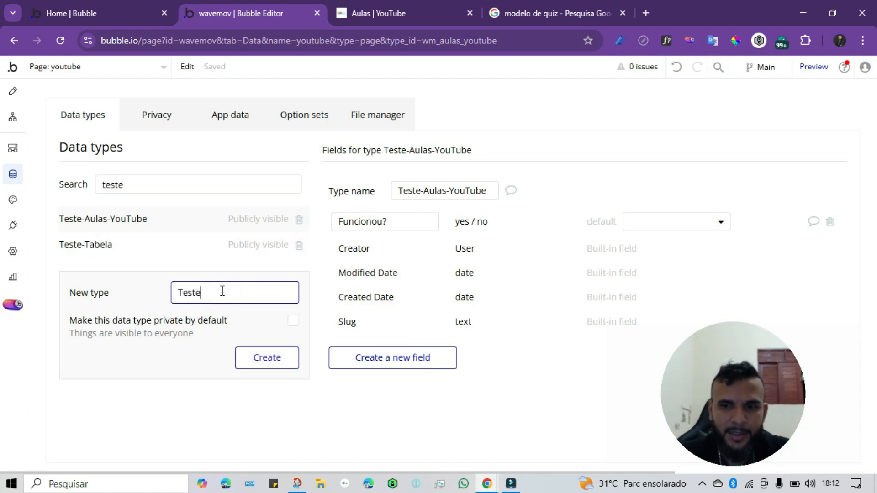
pyautogui.write('-prec')
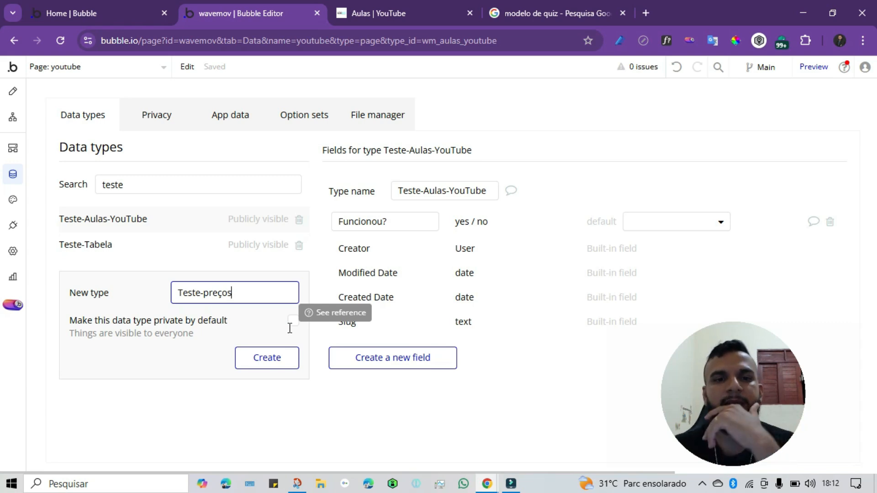
pyautogui.click(260, 366)
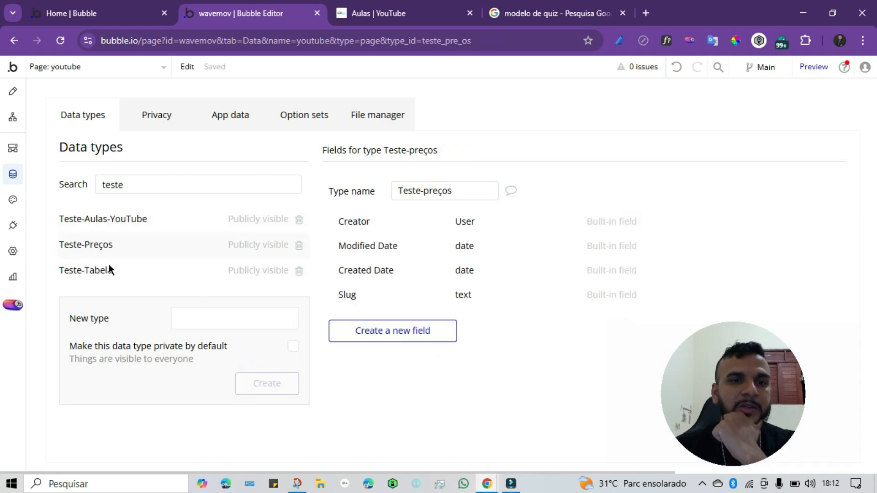
# Add a field named preço of type number to the Teste-preços data type.
pyautogui.click(94, 274)
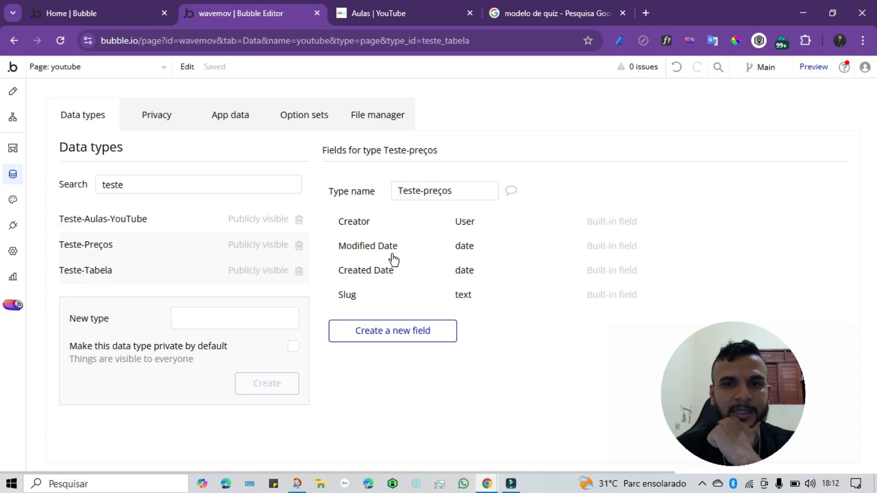
pyautogui.click(113, 246)
pyautogui.click(389, 339)
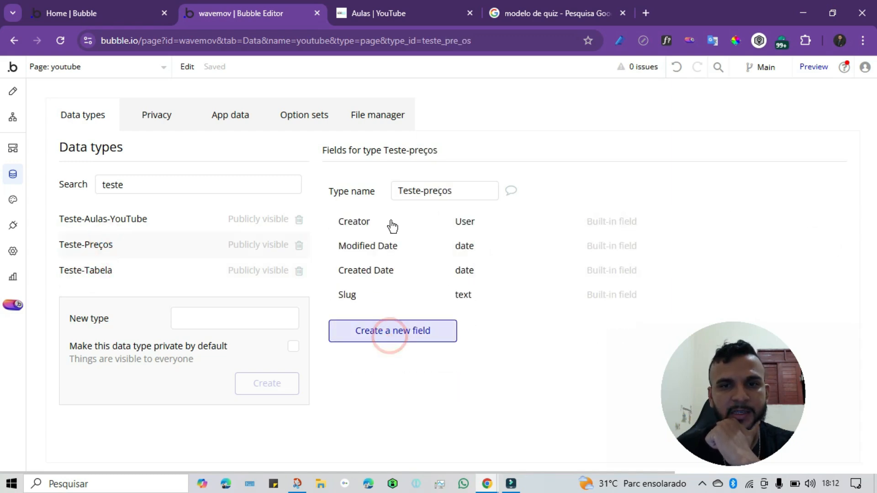
pyautogui.click(406, 171)
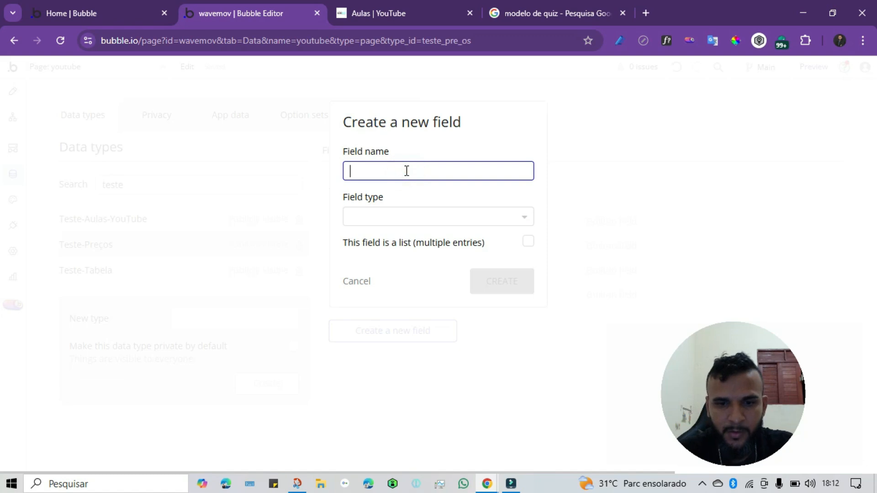
pyautogui.write('preço')
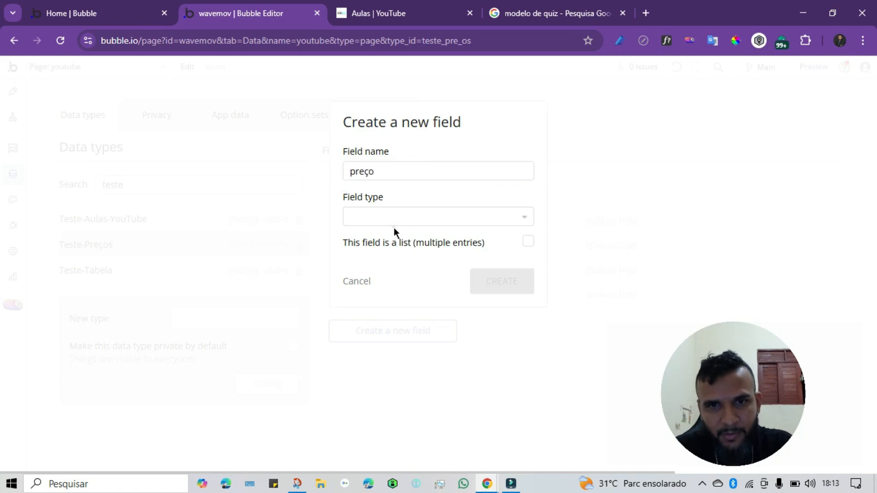
pyautogui.click(385, 223)
pyautogui.write('nu')
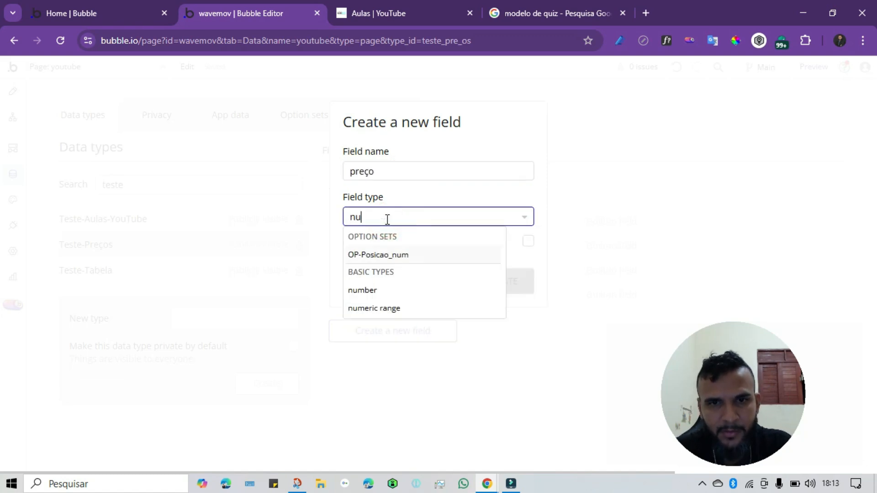
pyautogui.click(359, 291)
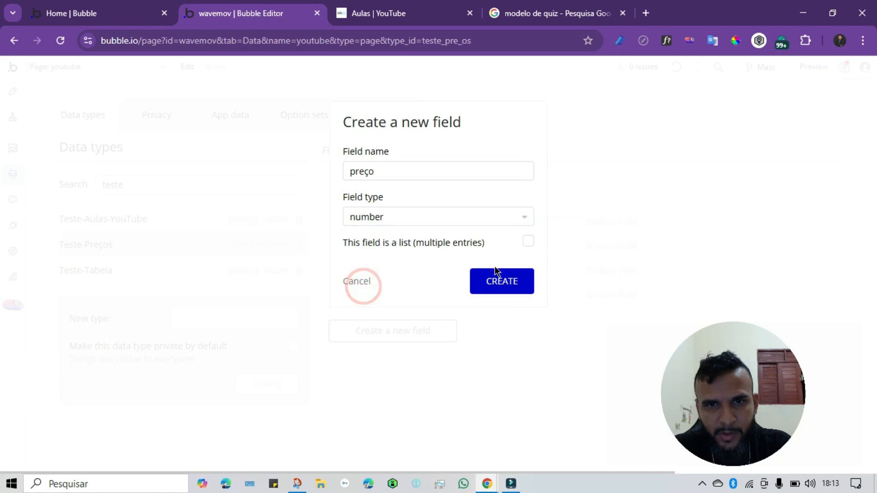
pyautogui.click(500, 279)
# Add a field named teste-tabela to Teste-preços with the teste-tabela data type as its field type.
pyautogui.click(391, 359)
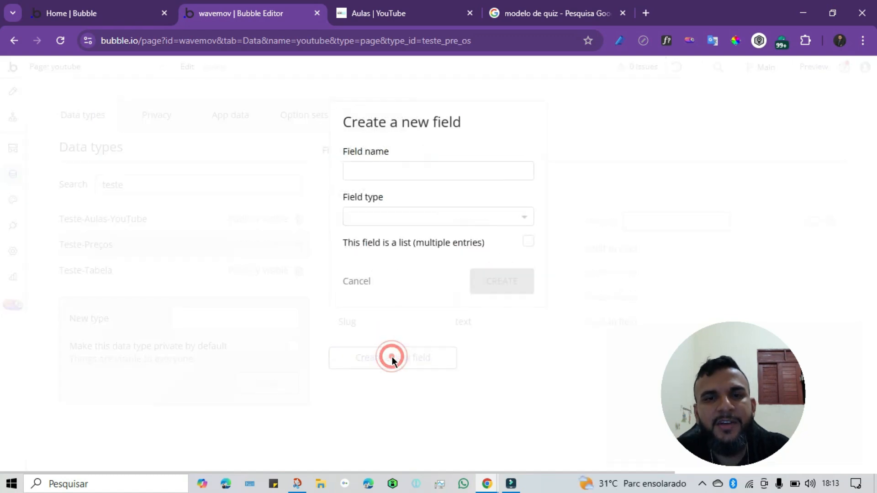
pyautogui.click(392, 172)
pyautogui.write('teste')
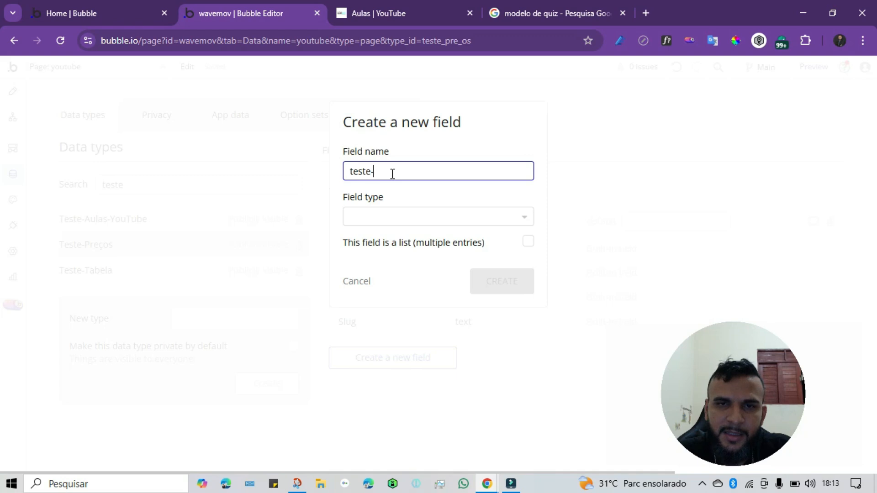
pyautogui.write('-tabela')
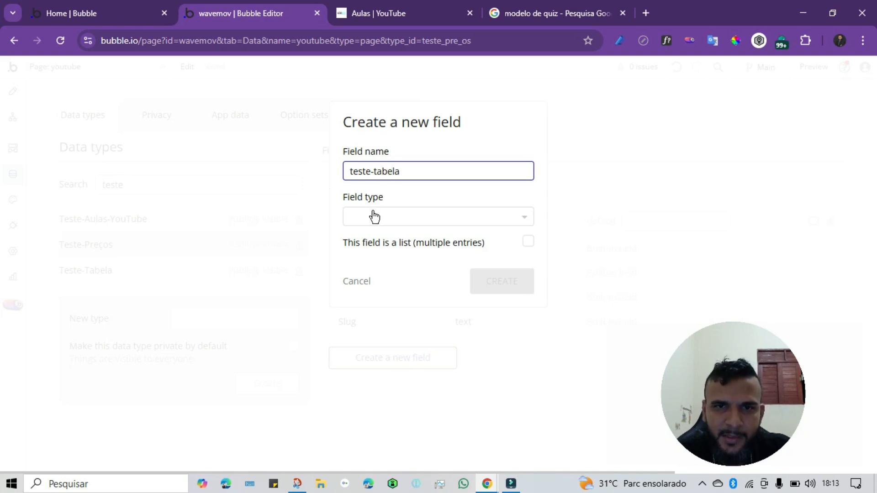
pyautogui.click(370, 216)
pyautogui.write('est')
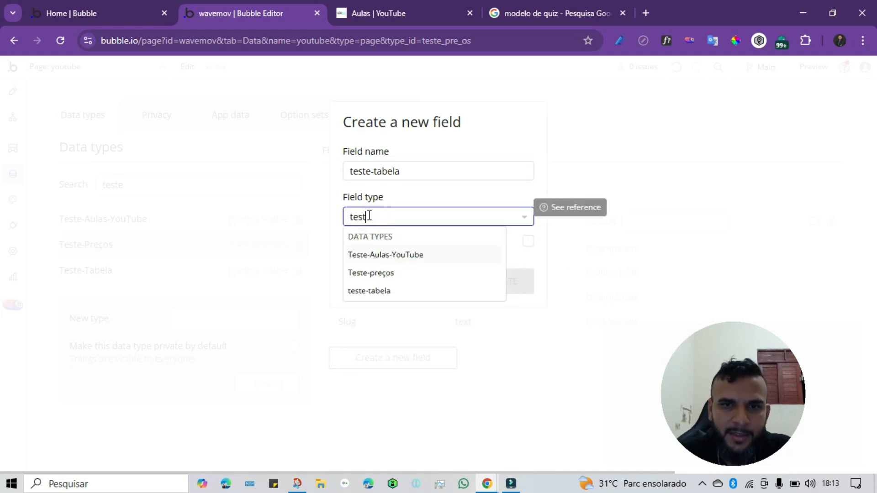
pyautogui.click(372, 293)
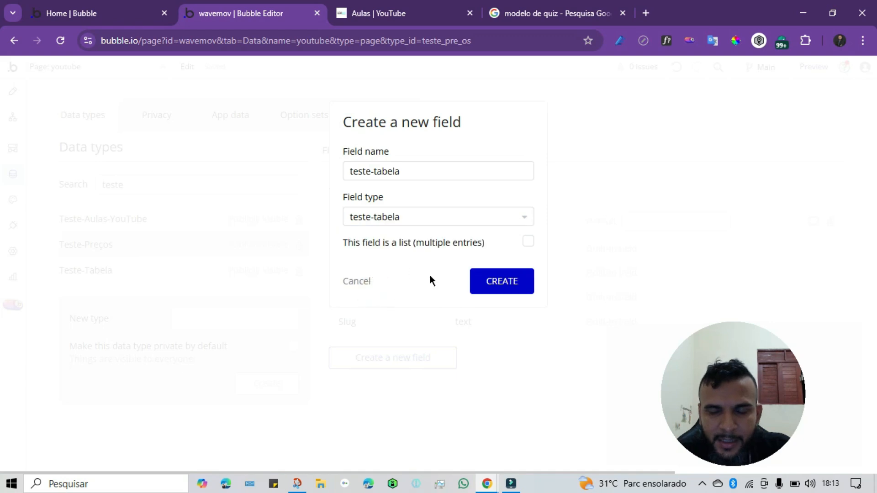
pyautogui.click(501, 281)
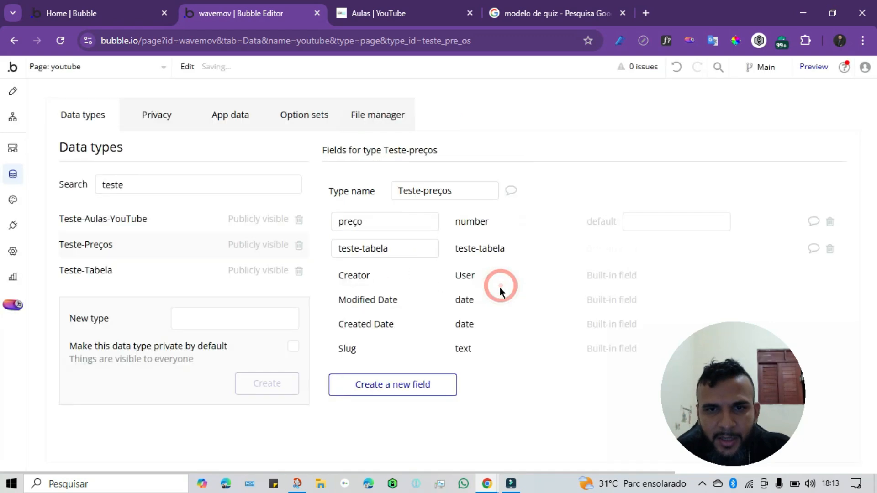
# View the Teste-preços entries in the app data, and return to the teste-tabela repeating group in the page design.
pyautogui.click(230, 114)
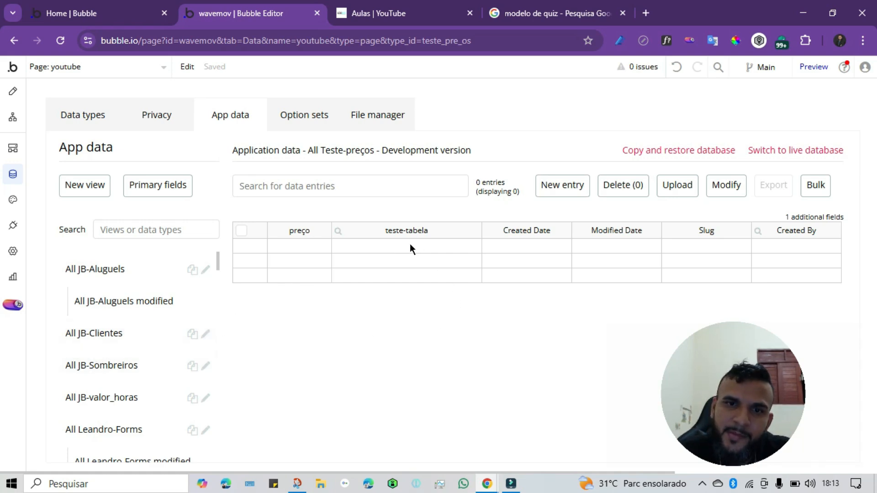
pyautogui.click(12, 91)
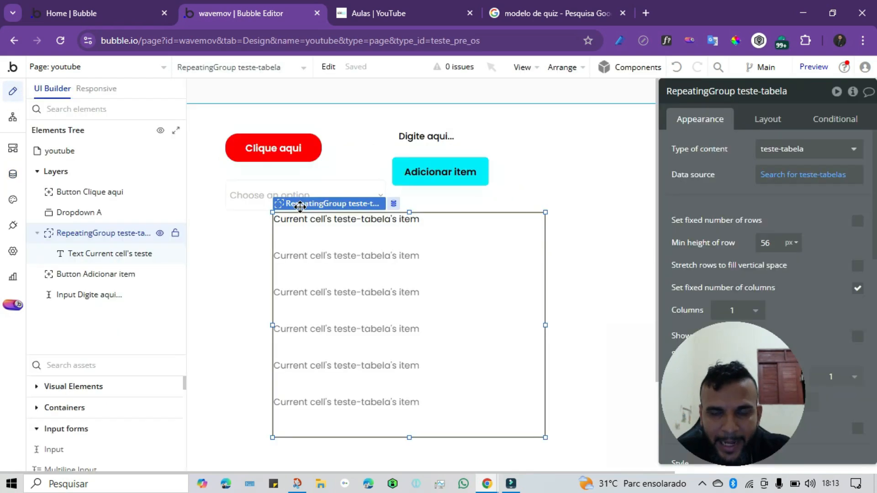
pyautogui.click(388, 270)
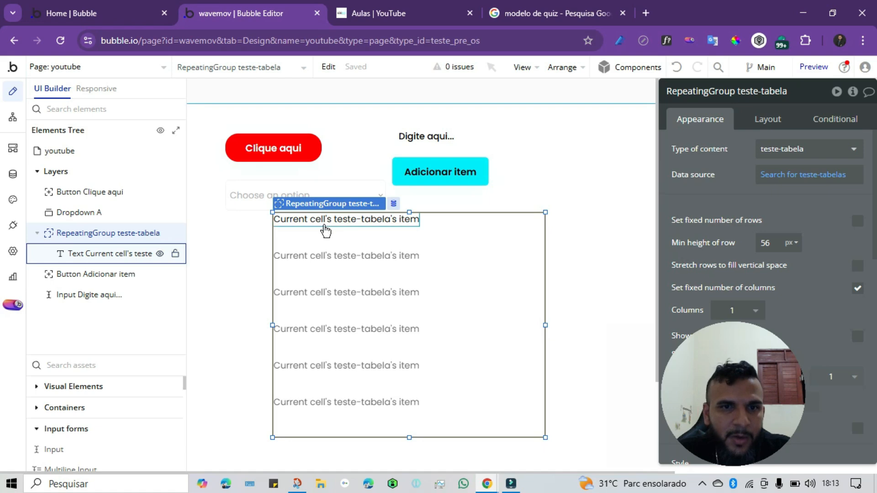
pyautogui.click(314, 278)
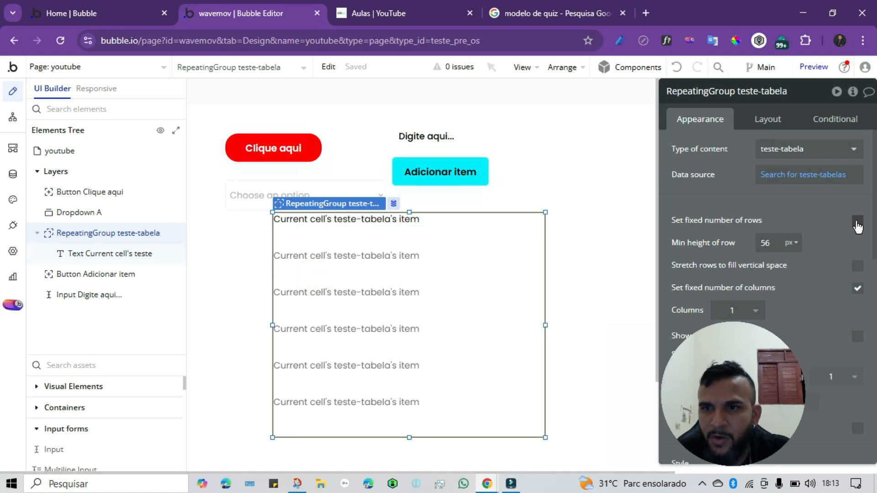
# Give the teste-tabela repeating group a fixed number of rows, set to 2.
pyautogui.click(857, 222)
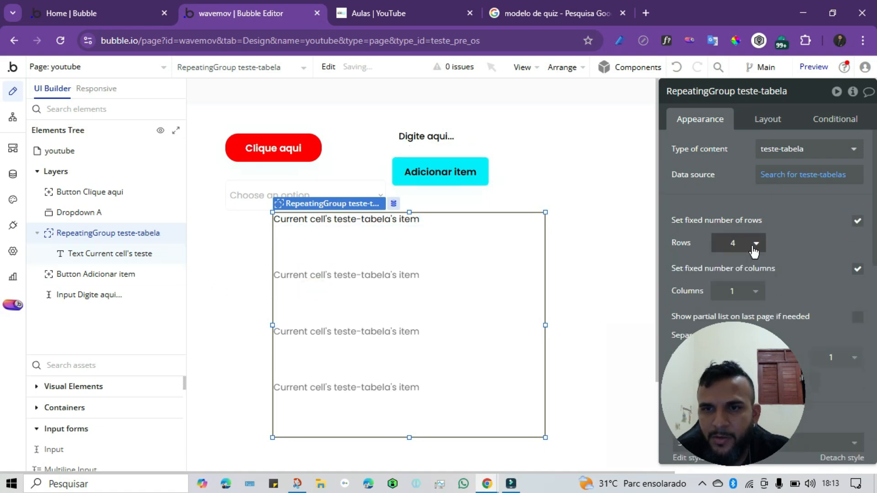
pyautogui.click(759, 244)
pyautogui.click(736, 300)
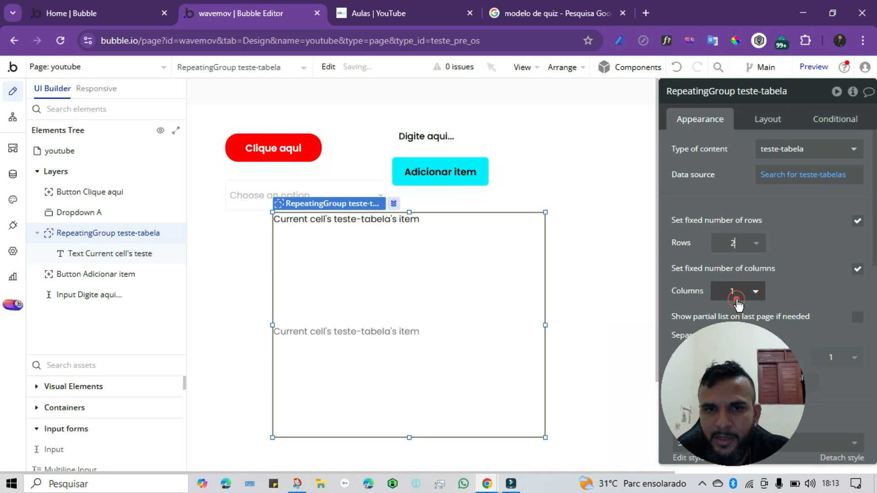
pyautogui.click(324, 247)
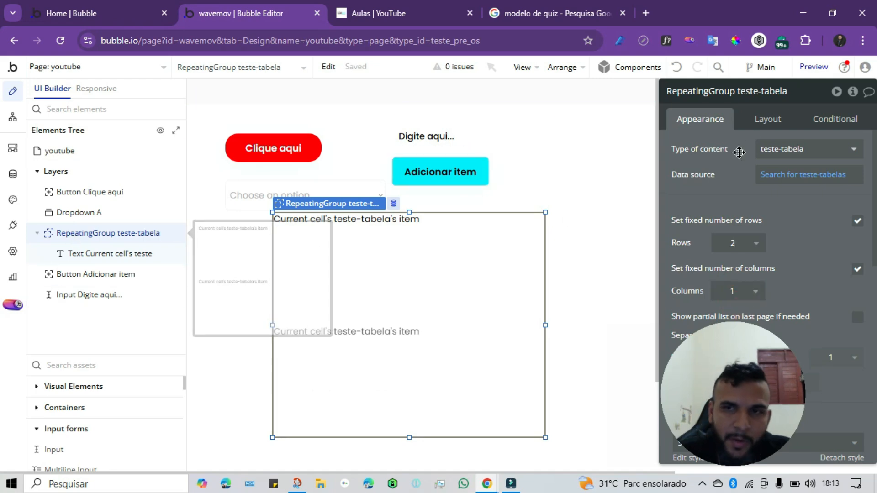
# Rename the teste-tabela repeating group as RG teste-tabela.
pyautogui.click(739, 94)
pyautogui.doubleClick(731, 91)
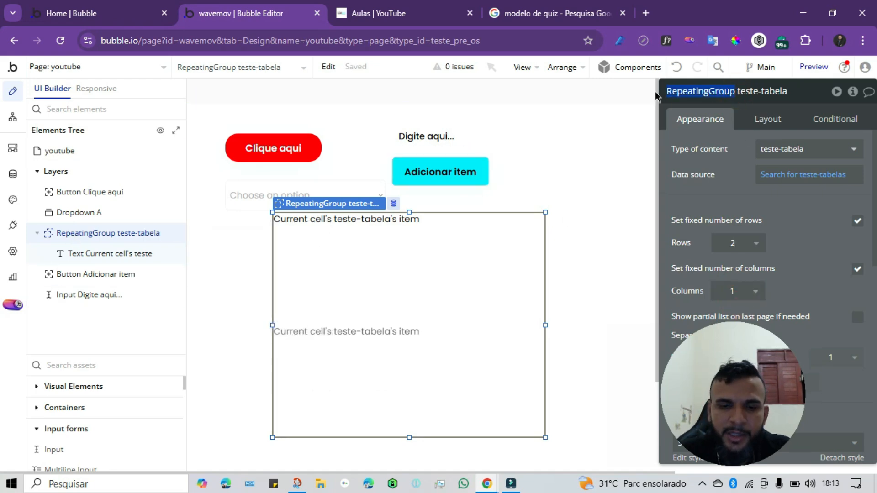
pyautogui.write('RG')
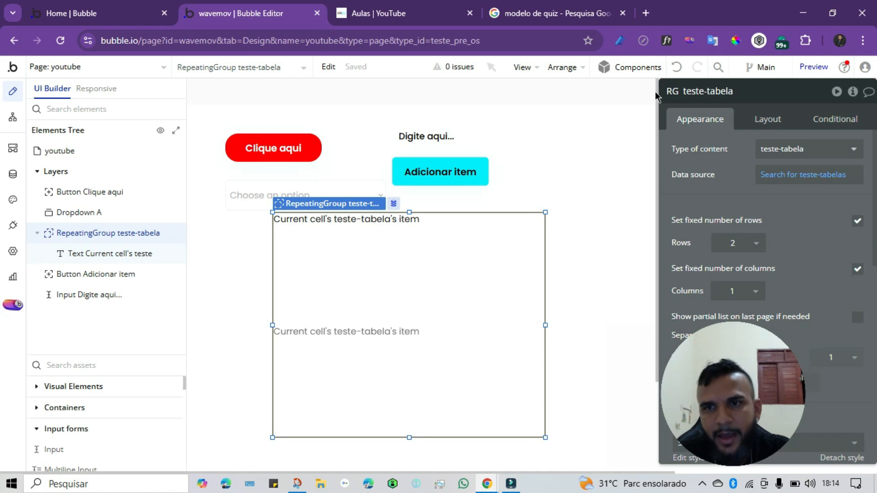
pyautogui.click(715, 135)
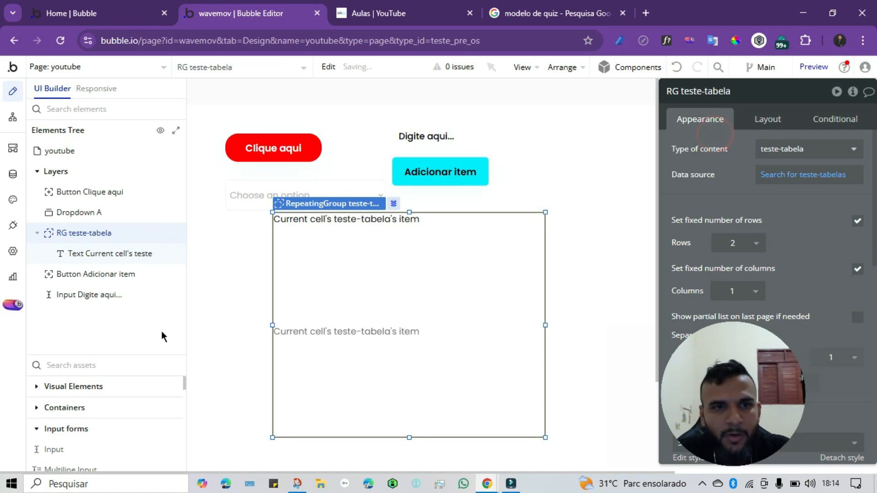
# Find the Repeating Group element and place one inside the first cell of RG teste-tabela, below the item text.
pyautogui.click(71, 370)
pyautogui.write('rep')
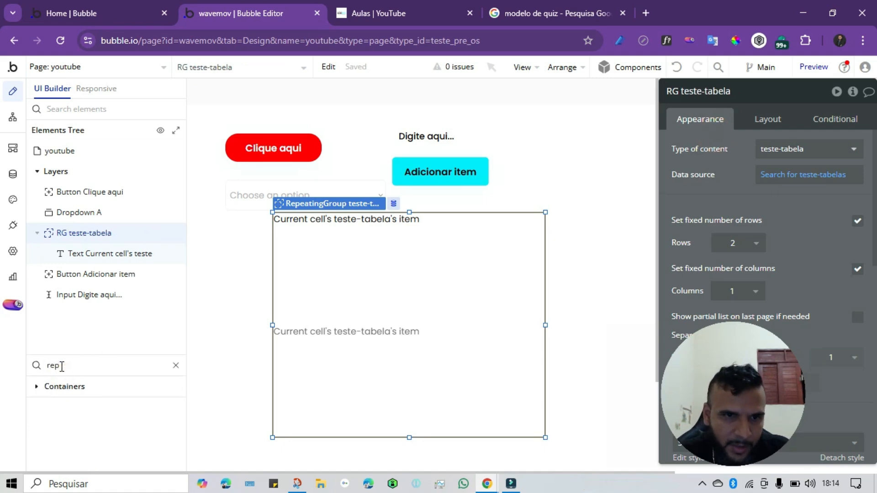
pyautogui.press('BackSpace')
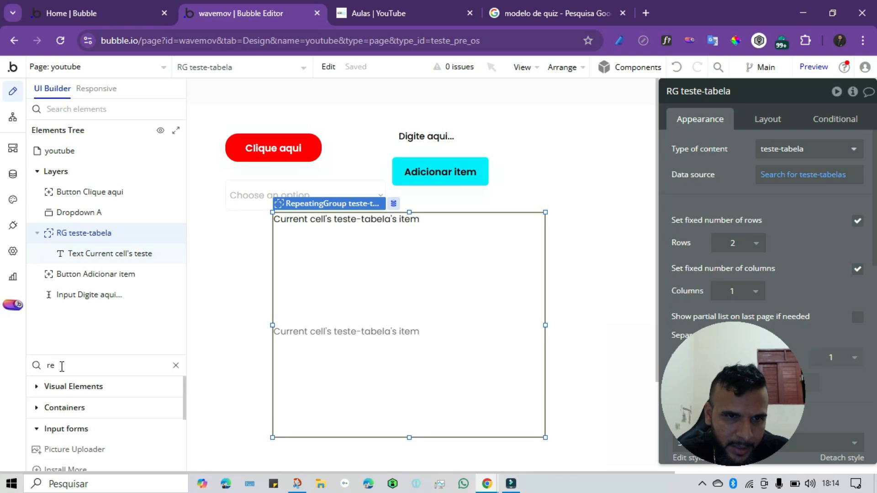
pyautogui.click(37, 408)
pyautogui.click(73, 428)
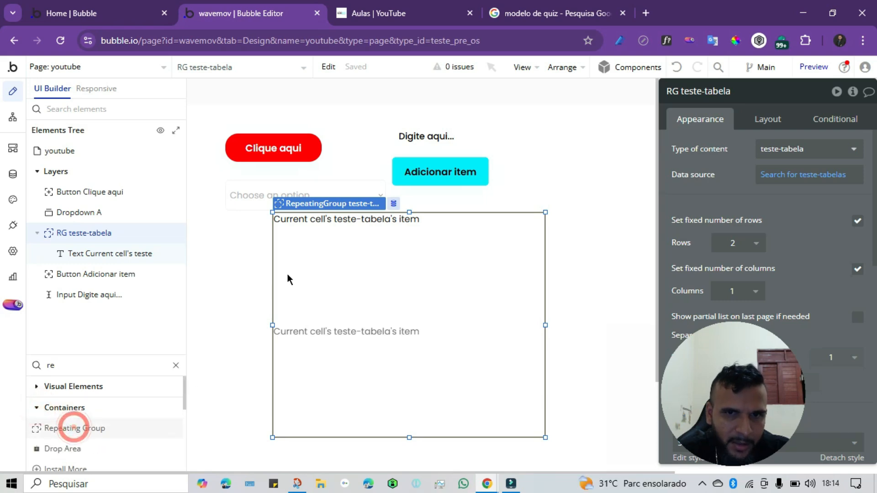
pyautogui.click(303, 242)
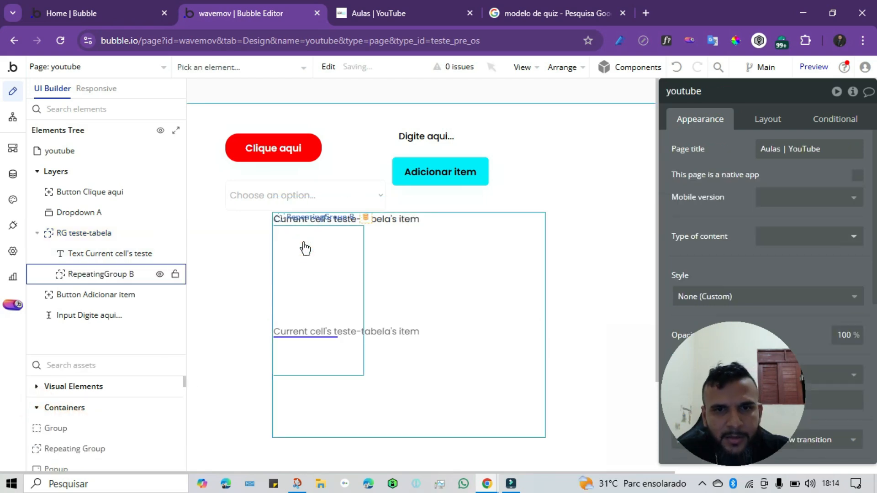
# Set the nested repeating group to 1 row and its type of content to Teste-preços.
pyautogui.click(317, 259)
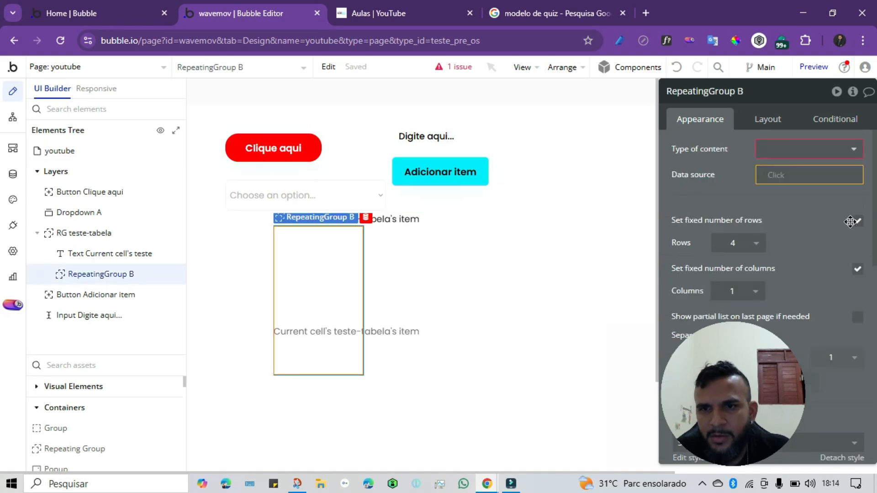
pyautogui.click(756, 243)
pyautogui.click(724, 286)
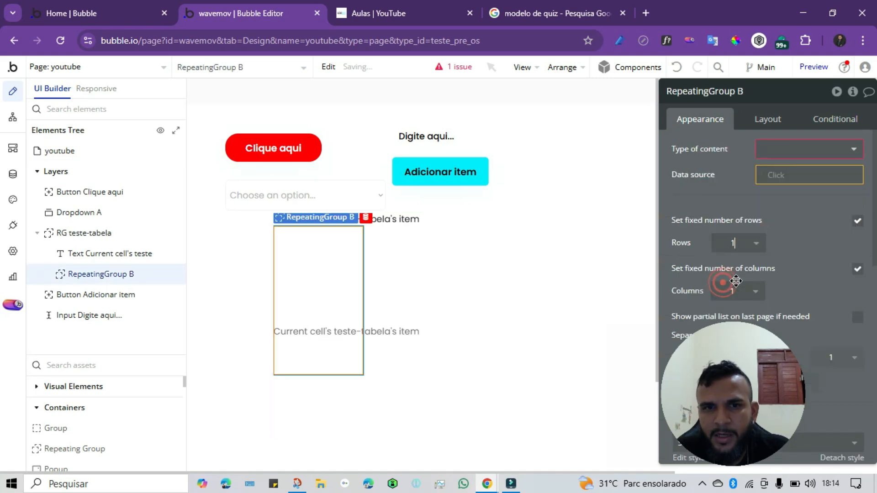
pyautogui.click(804, 155)
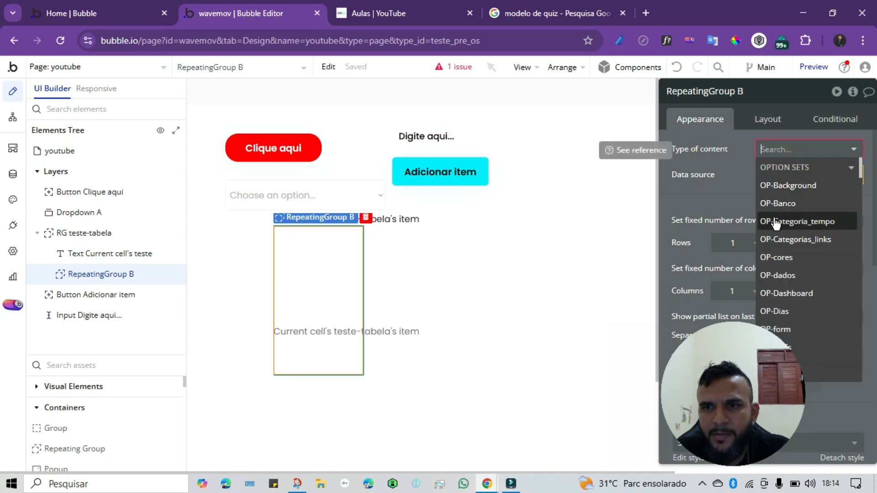
pyautogui.click(732, 183)
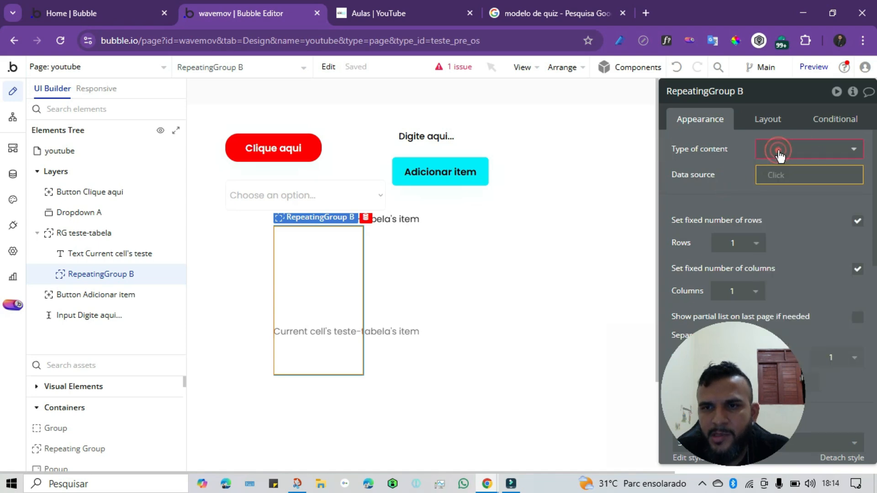
pyautogui.click(779, 151)
pyautogui.write('test')
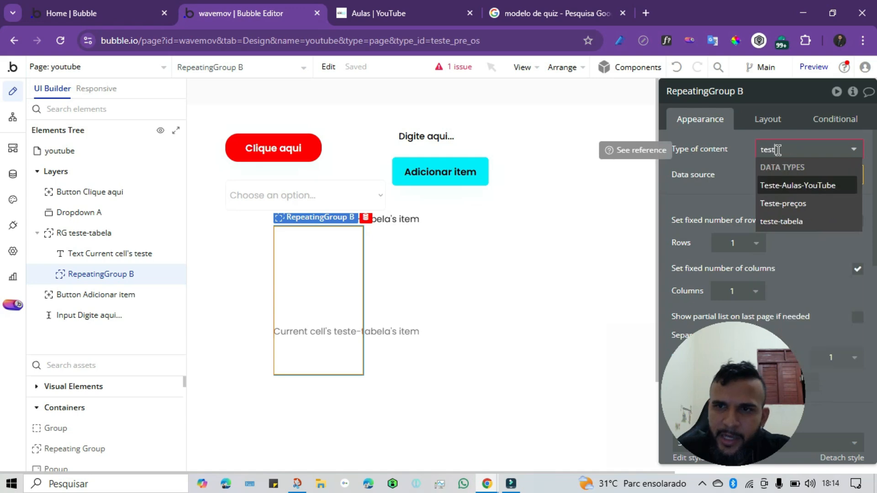
pyautogui.click(804, 202)
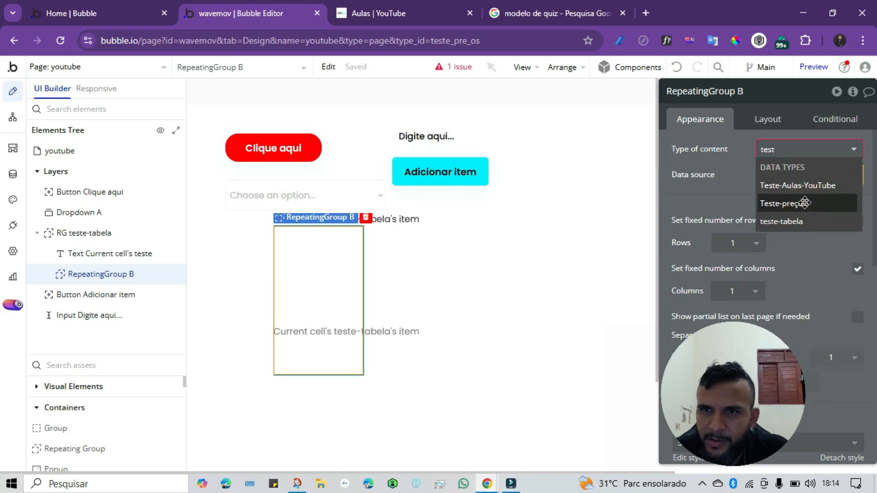
# Set the nested repeating group's data source to a search for the Teste-preços type.
pyautogui.click(772, 179)
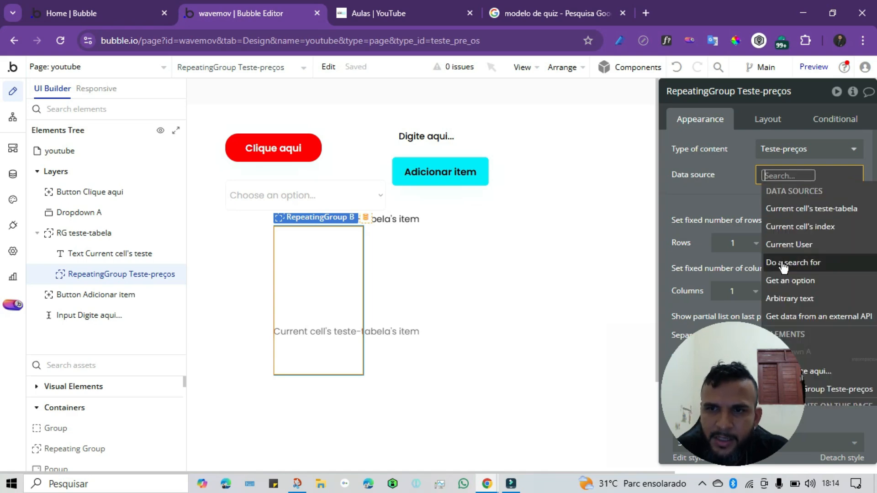
pyautogui.moveTo(784, 267)
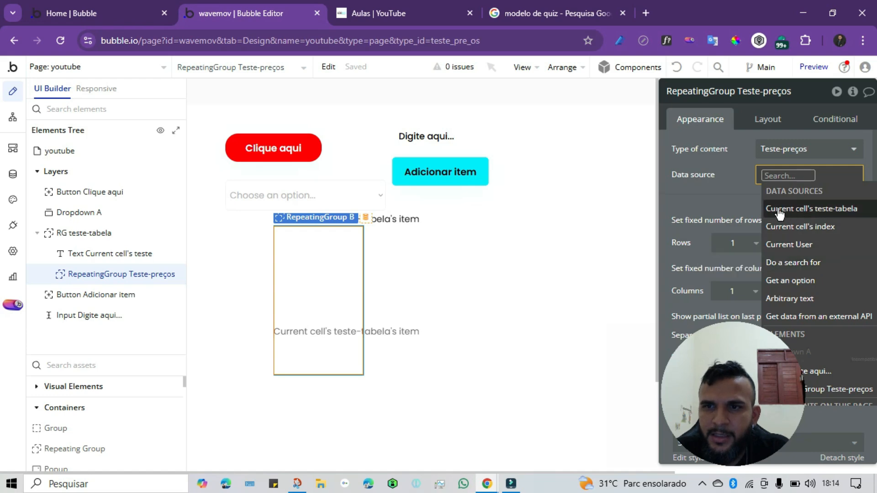
pyautogui.moveTo(784, 213)
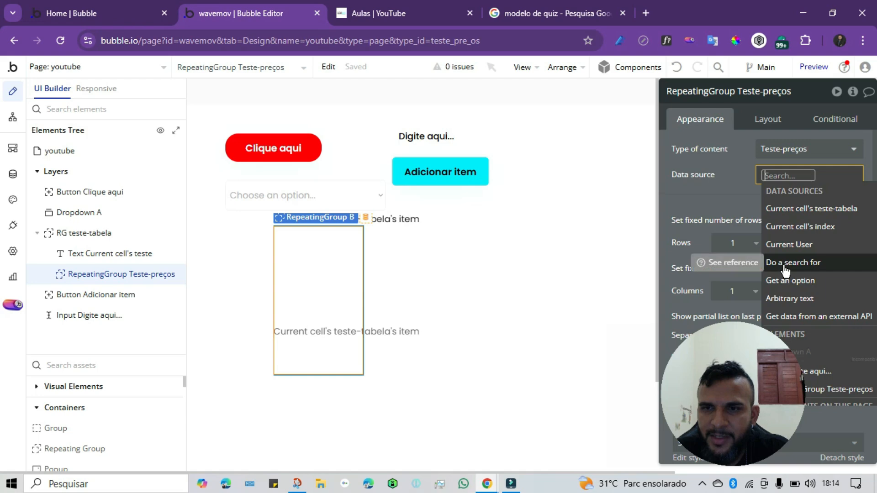
pyautogui.click(786, 267)
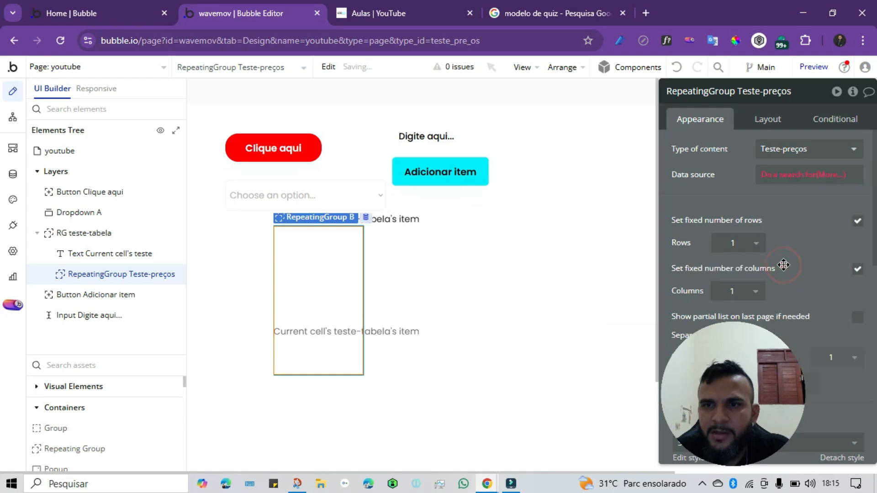
pyautogui.click(593, 127)
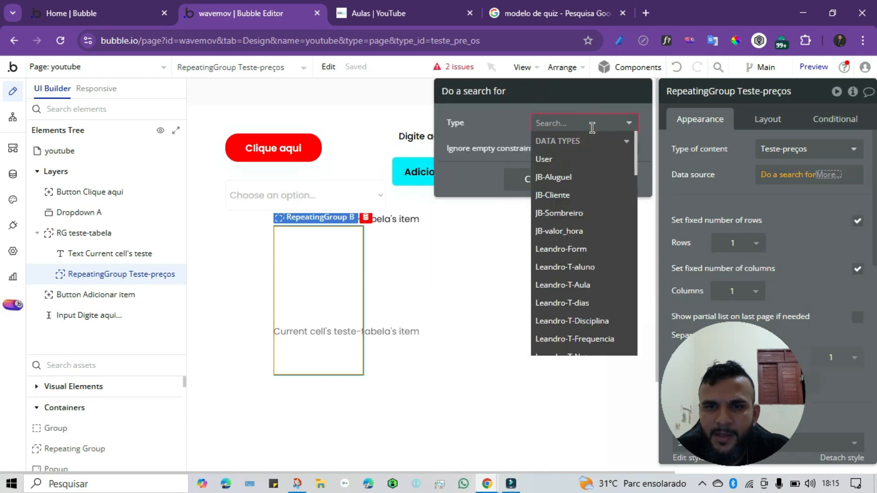
pyautogui.write('tes')
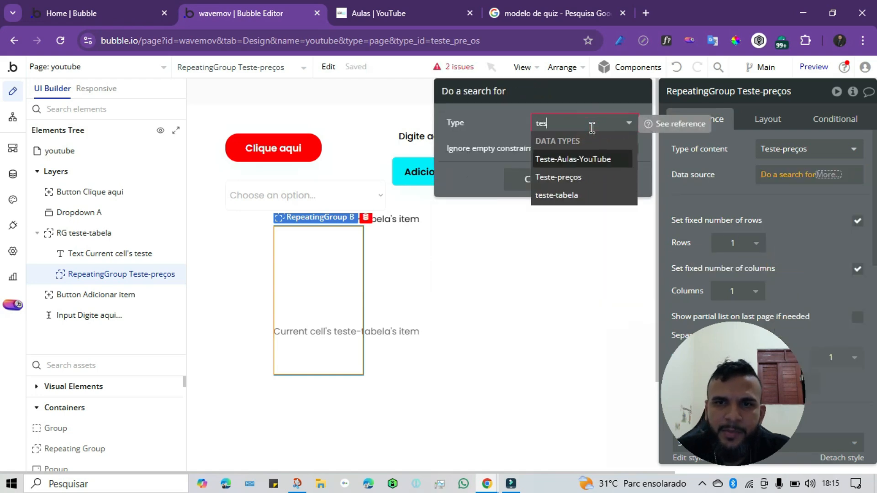
pyautogui.click(563, 178)
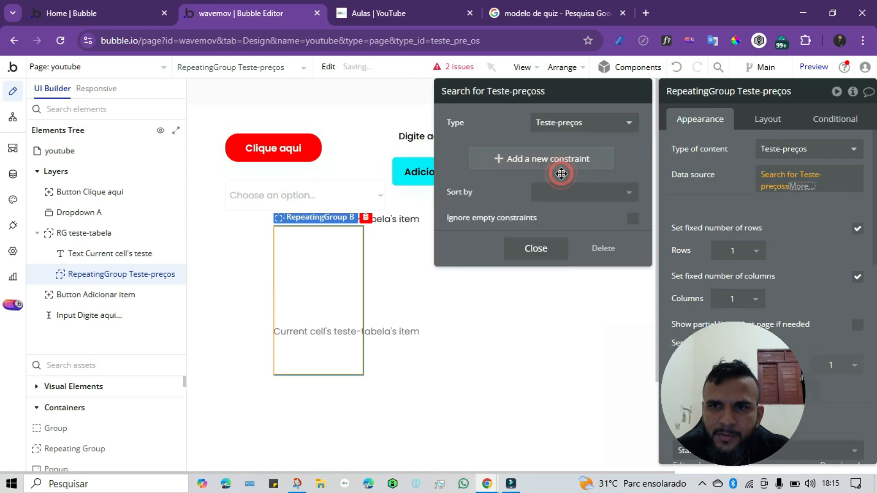
# Constrain the Teste-preços search to teste-tabela = Current cell's teste-tabela, and close the search settings.
pyautogui.click(517, 161)
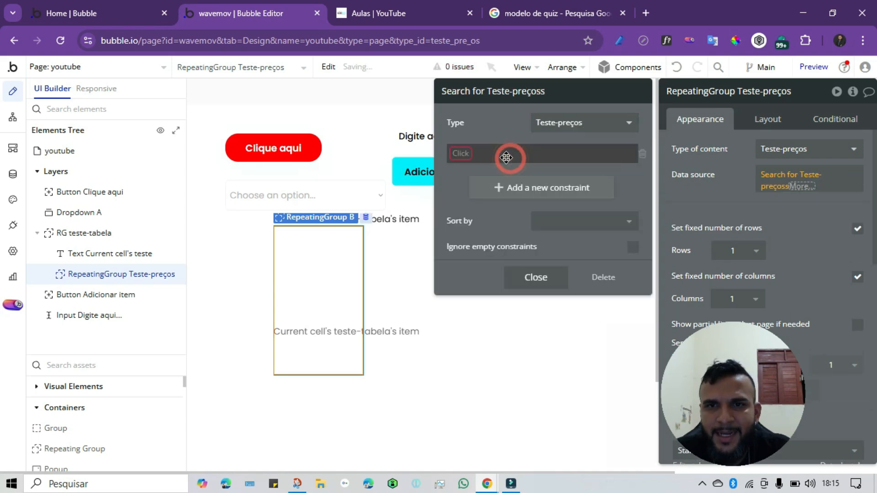
pyautogui.click(461, 156)
pyautogui.click(471, 185)
pyautogui.click(505, 152)
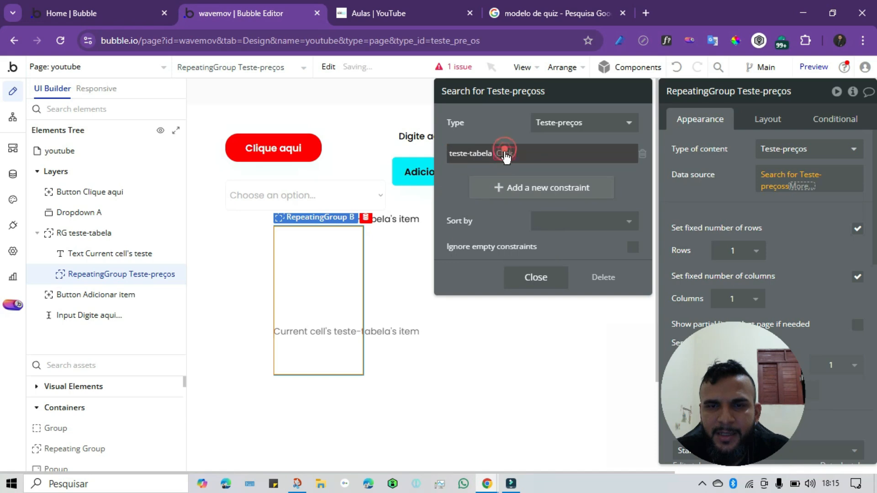
pyautogui.click(508, 166)
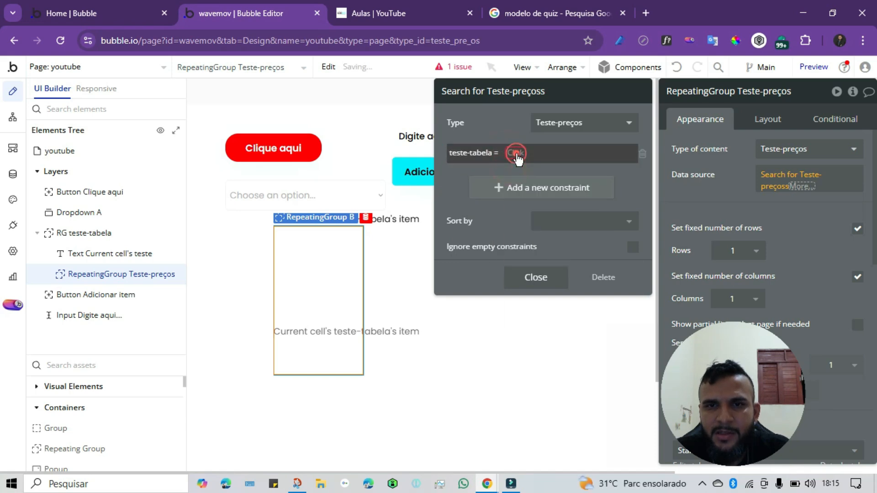
pyautogui.click(517, 155)
pyautogui.click(545, 185)
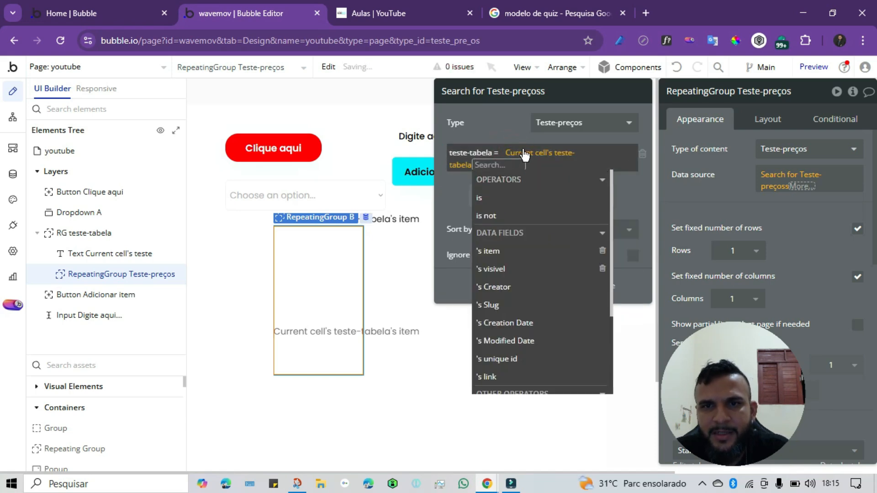
pyautogui.click(477, 127)
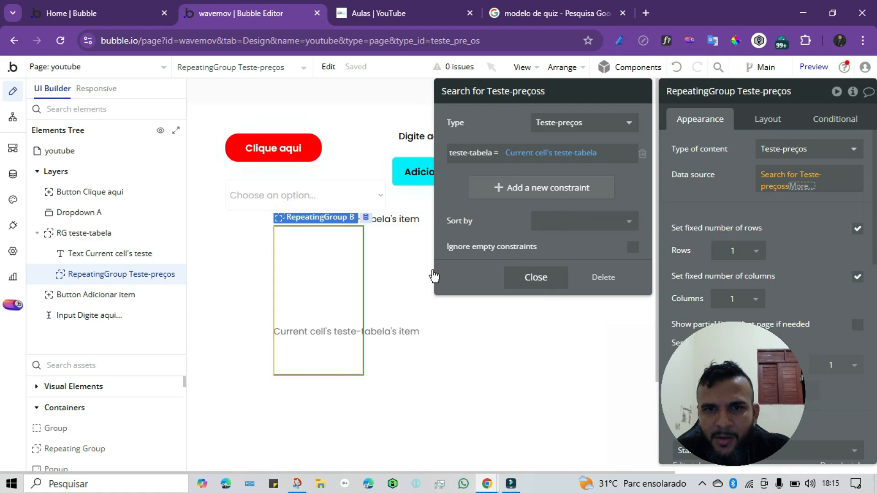
pyautogui.click(334, 251)
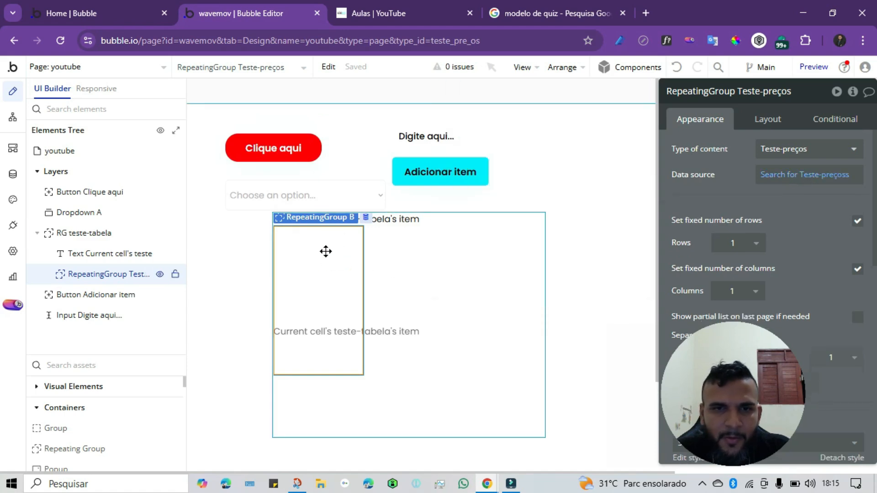
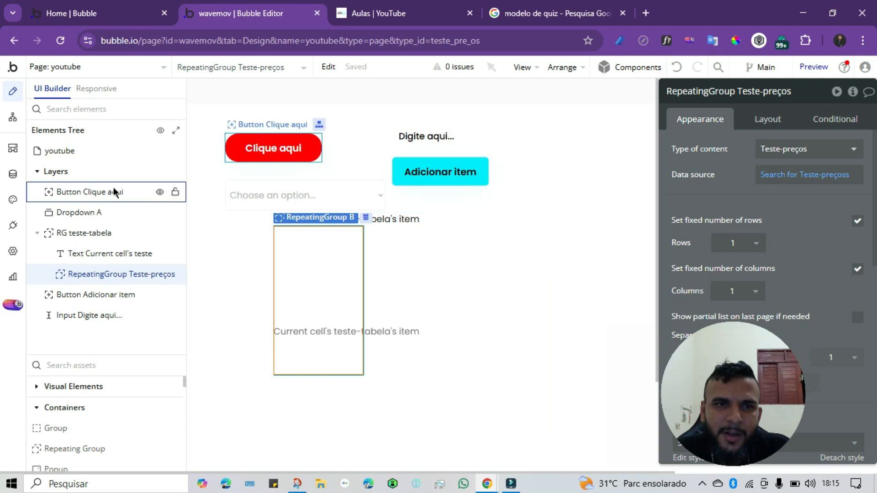
# Create a Teste-preços entry in the app data with preço 23, linked to the suggested teste-tabela record.
pyautogui.click(9, 176)
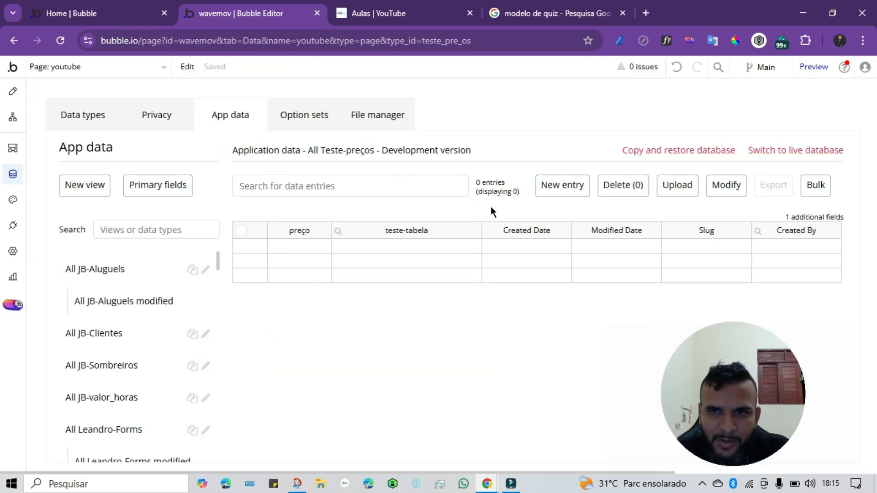
pyautogui.click(562, 188)
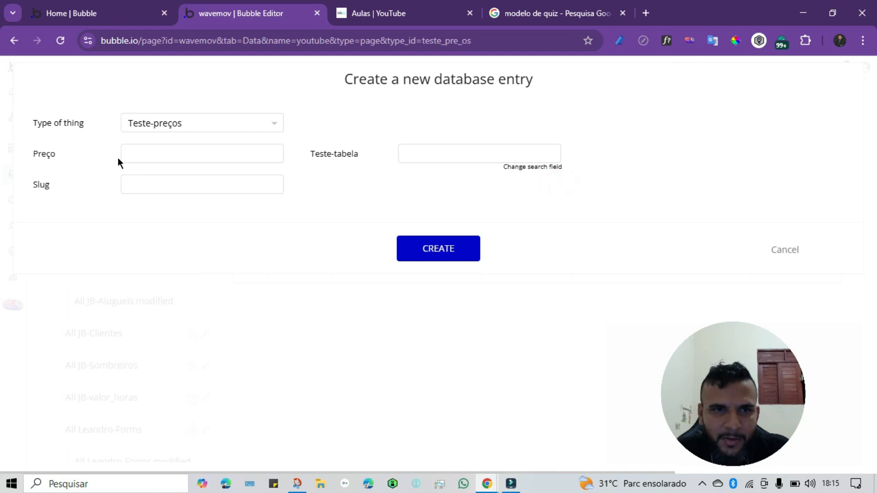
pyautogui.click(159, 156)
pyautogui.write('23')
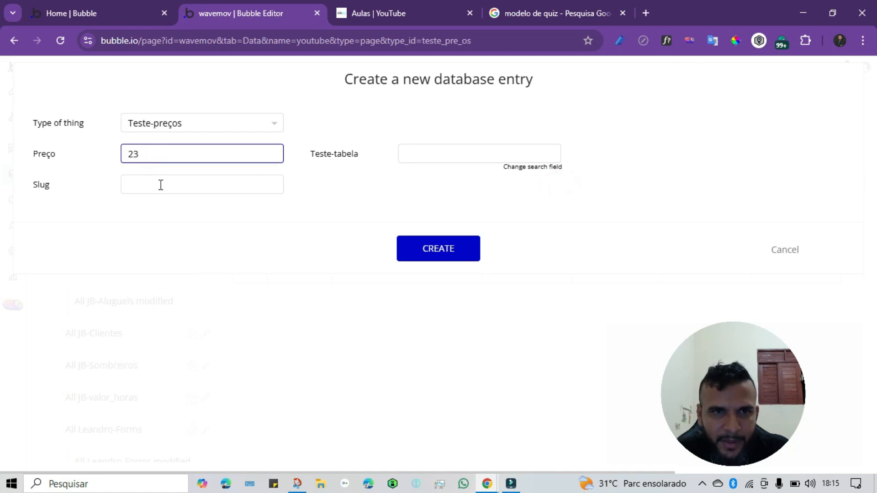
pyautogui.click(417, 155)
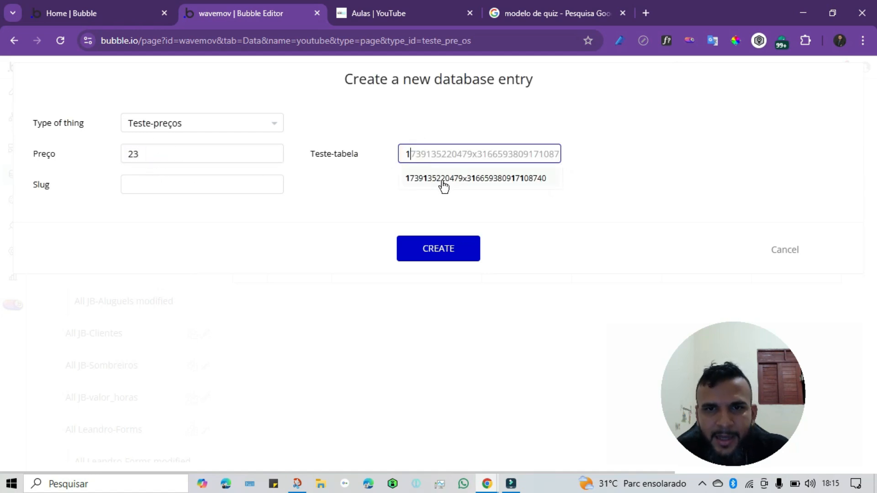
pyautogui.click(441, 180)
pyautogui.click(439, 261)
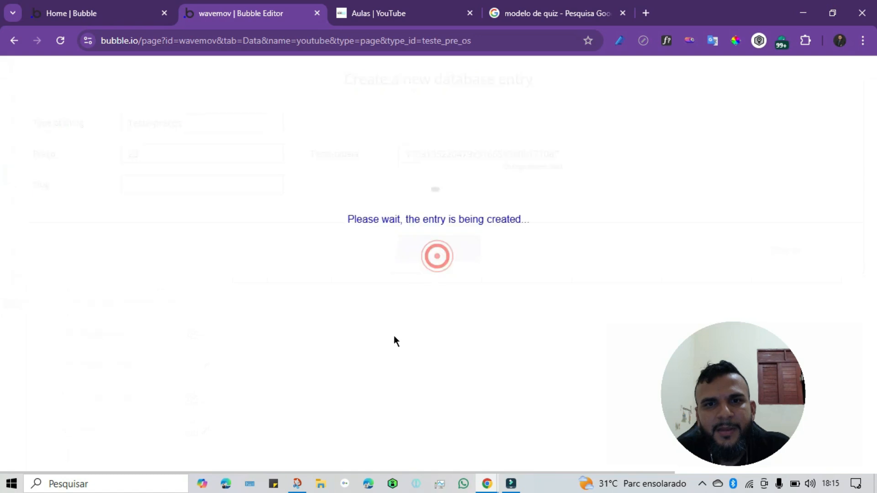
# Set the primary display field of the teste-tabela type to item and save the primary fields.
pyautogui.click(431, 221)
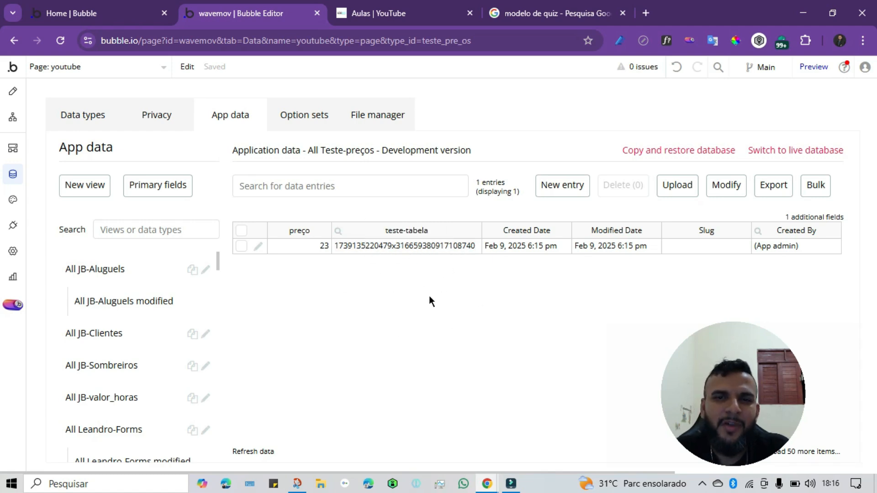
pyautogui.click(157, 188)
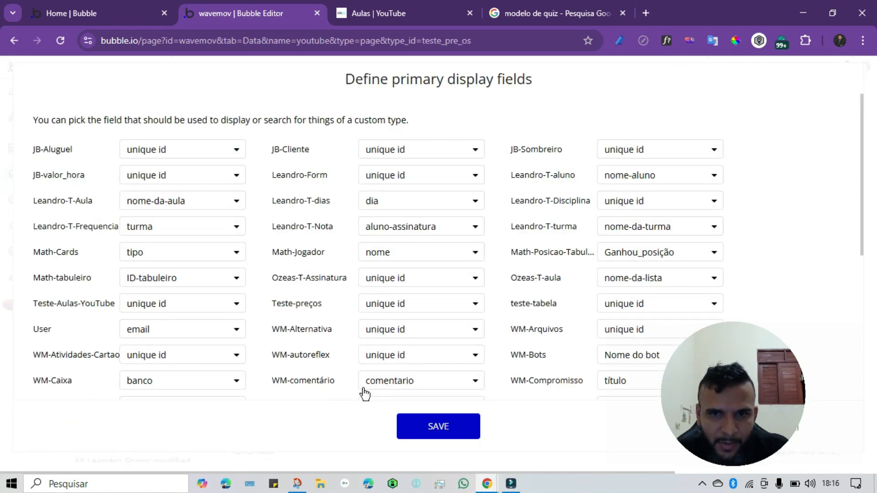
pyautogui.click(624, 303)
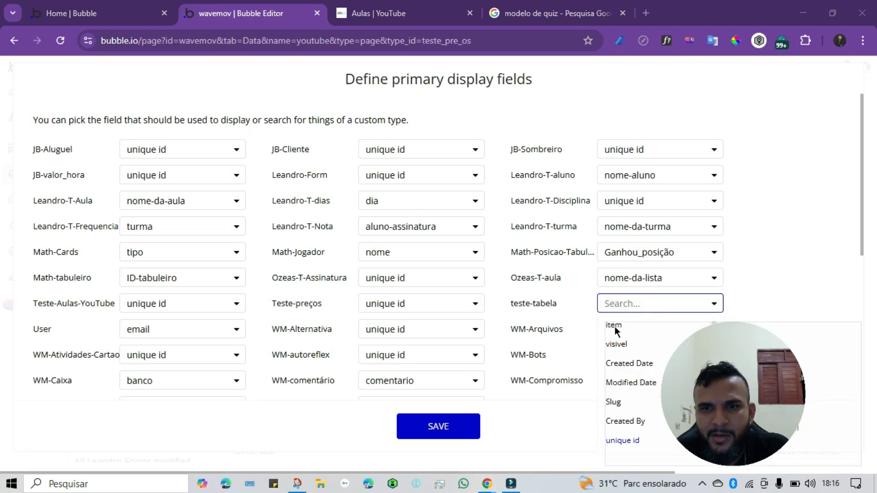
pyautogui.moveTo(711, 369); pyautogui.dragTo(69, 389)
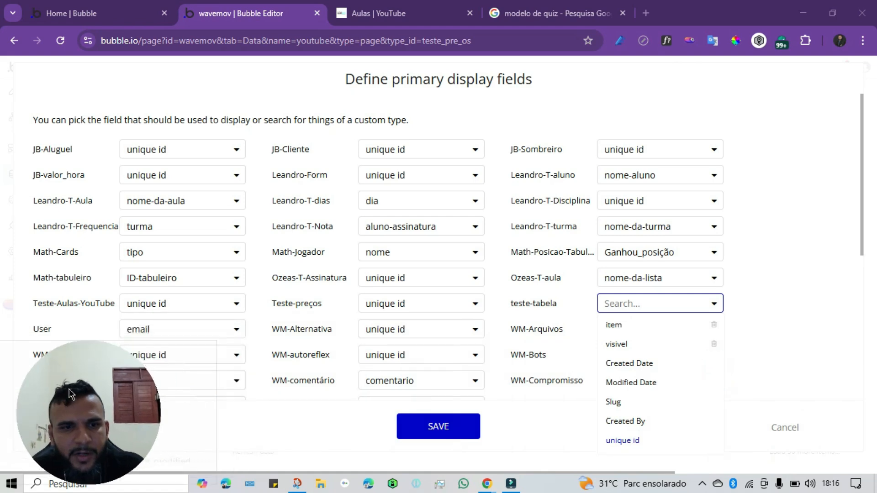
pyautogui.click(614, 326)
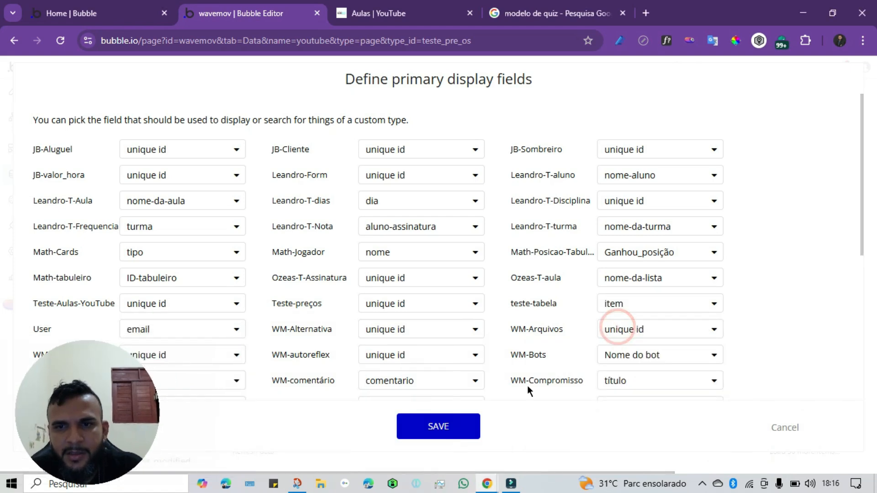
pyautogui.click(435, 429)
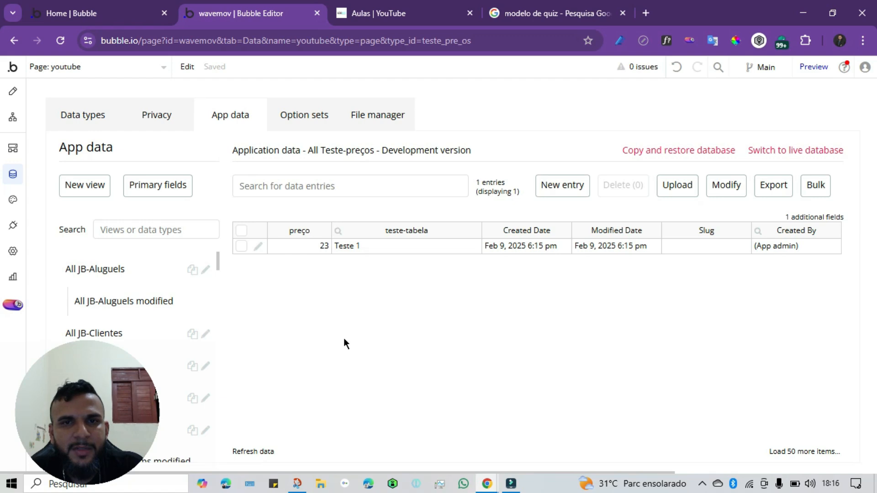
# Create a Teste-preços entry in the app data with preço 25, linked to the teste-tabela record Teste 2.
pyautogui.click(409, 6)
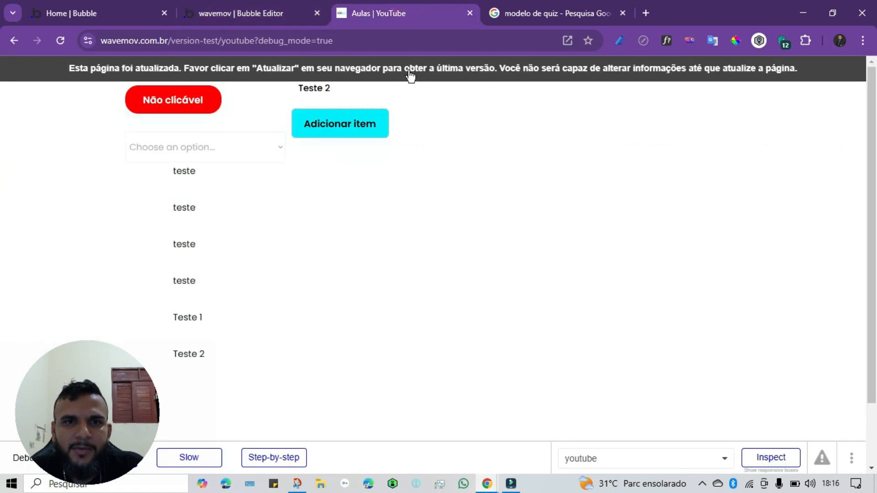
pyautogui.click(277, 4)
pyautogui.click(229, 2)
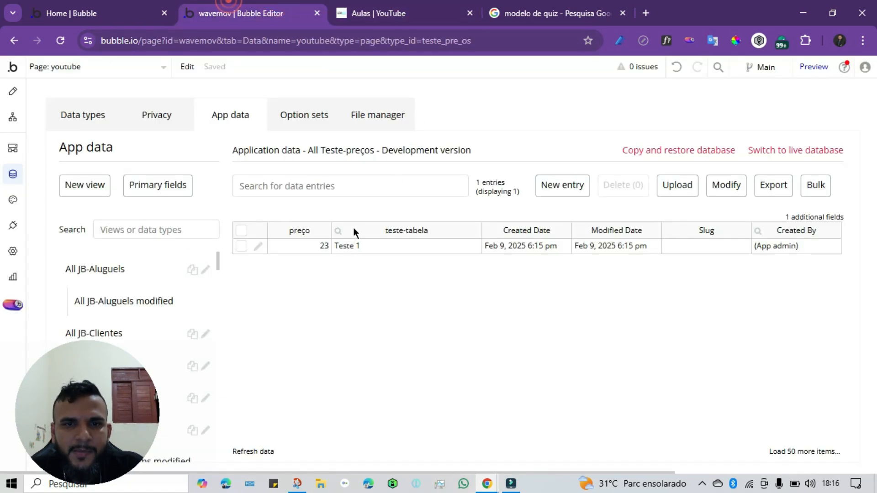
pyautogui.click(545, 194)
pyautogui.click(163, 153)
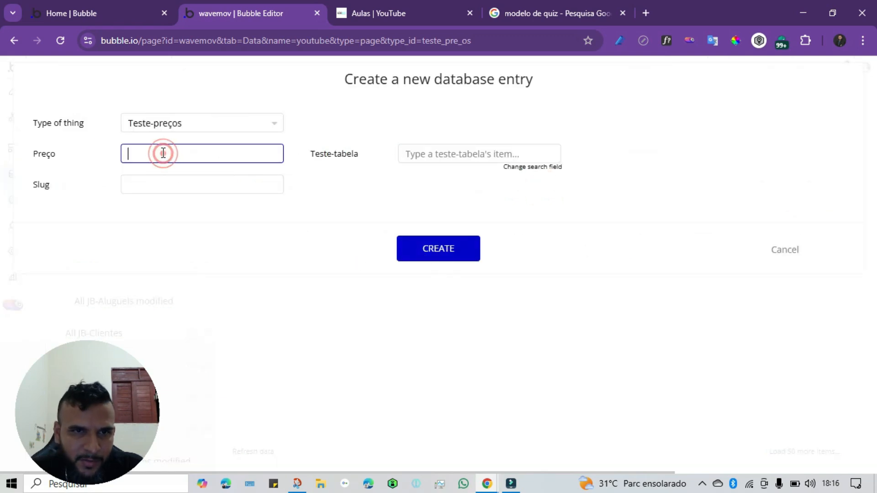
pyautogui.write('25')
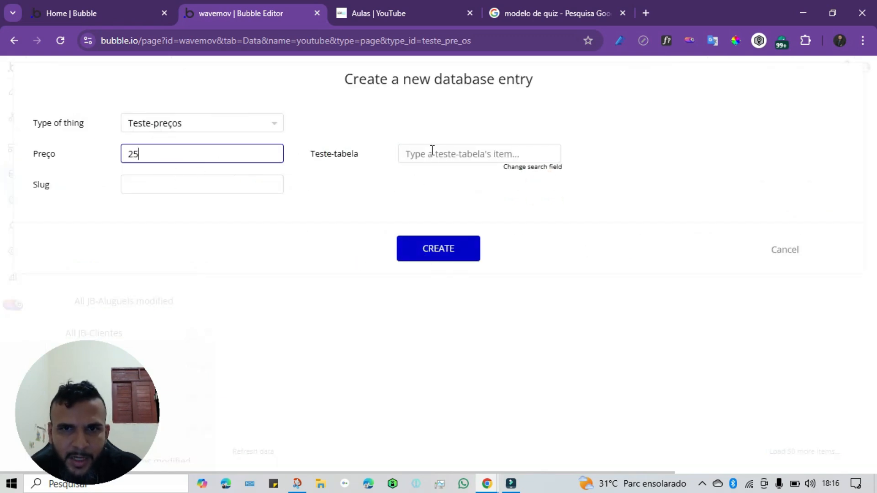
pyautogui.click(432, 150)
pyautogui.write('teste')
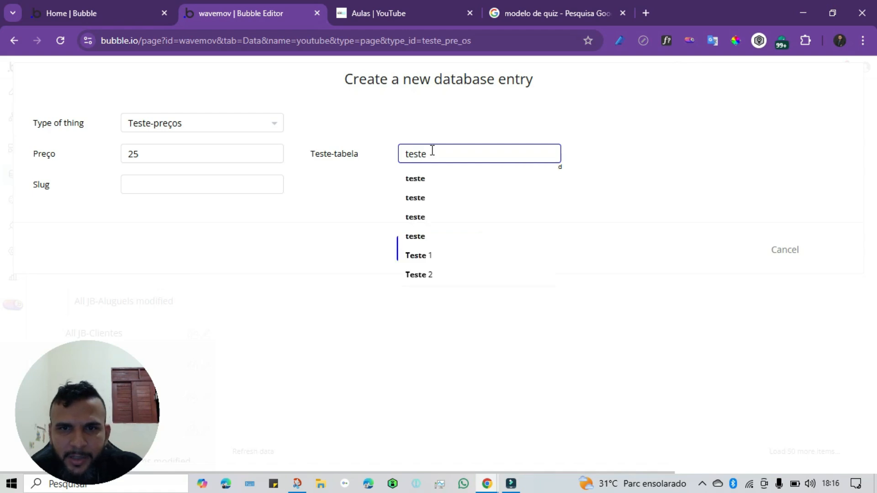
pyautogui.click(428, 276)
pyautogui.click(439, 249)
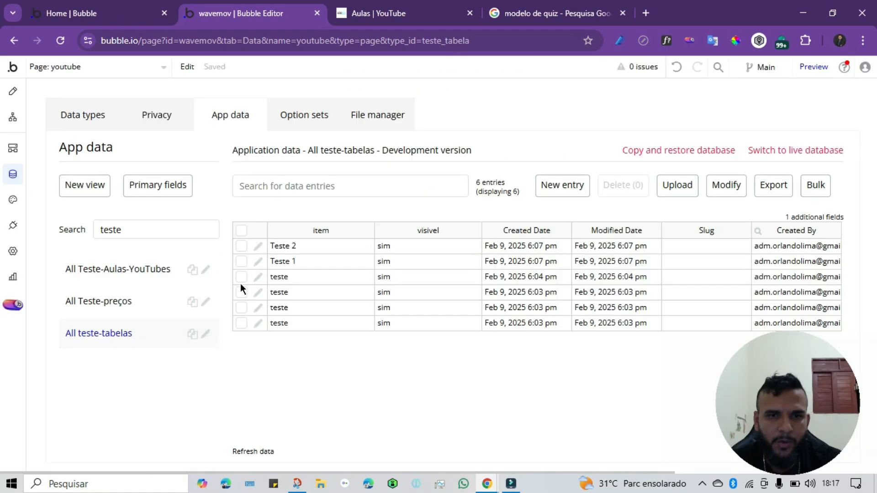
# Delete the four entries named "teste" from the teste-tabela data, and compare the remaining entries with the Teste-preços records.
pyautogui.click(242, 276)
pyautogui.click(241, 293)
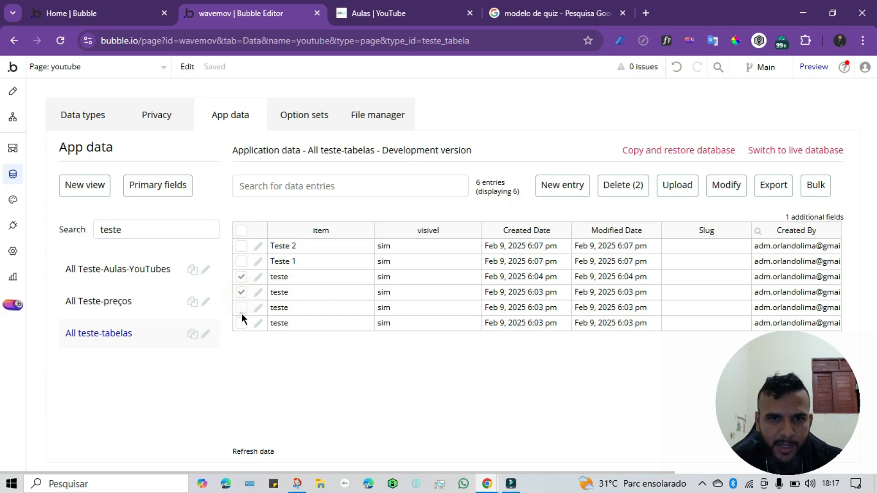
pyautogui.click(241, 324)
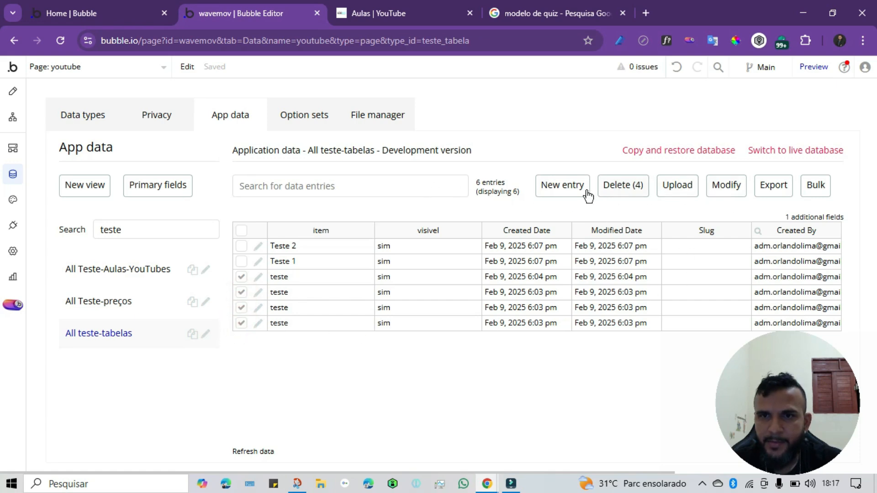
pyautogui.click(606, 191)
pyautogui.click(446, 202)
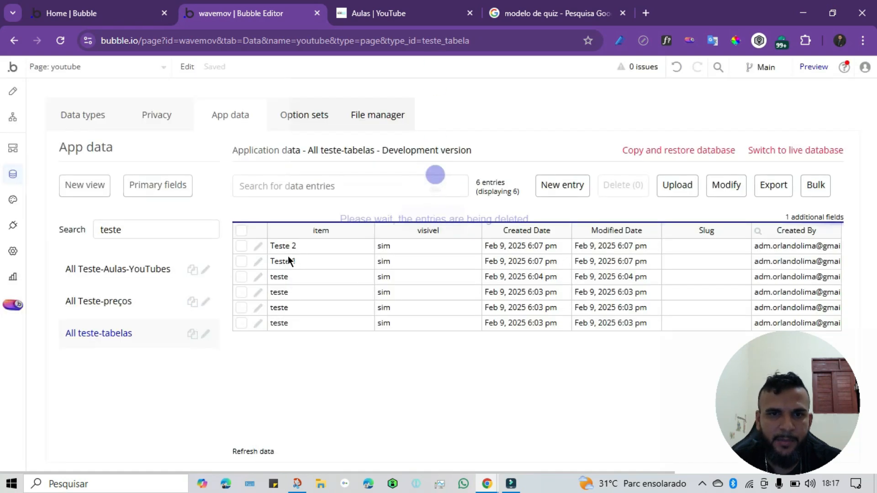
pyautogui.click(420, 218)
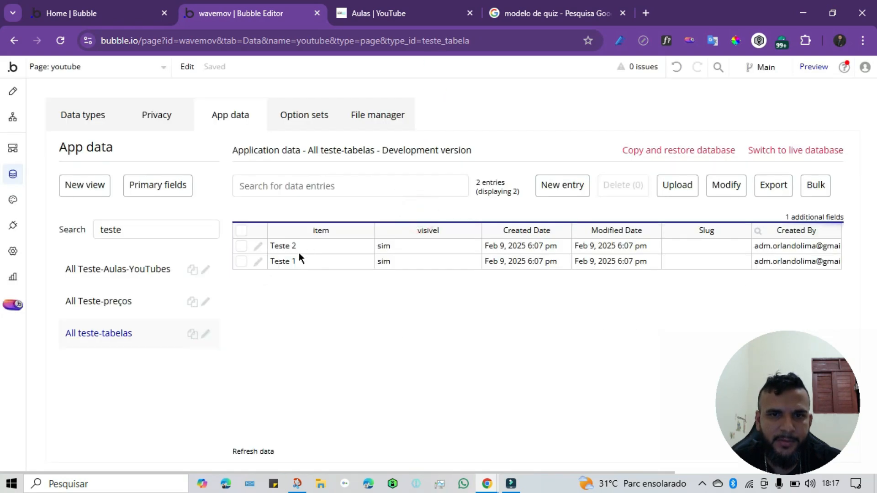
pyautogui.click(97, 302)
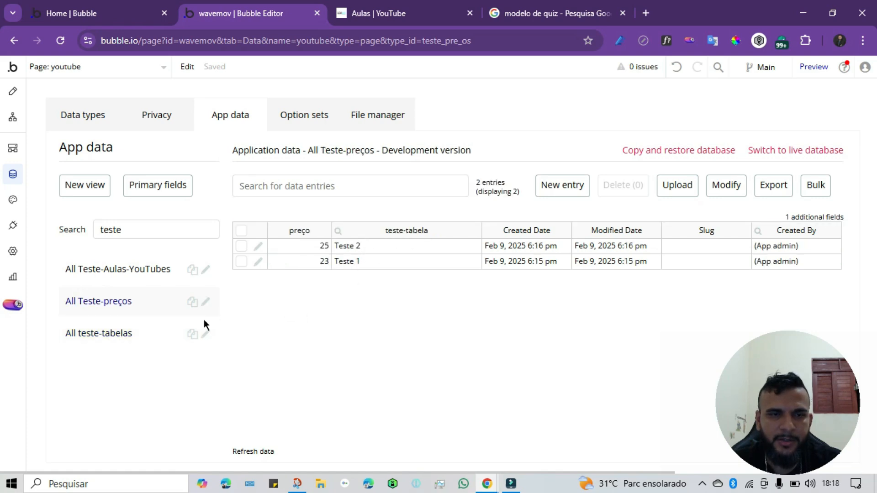
pyautogui.click(104, 338)
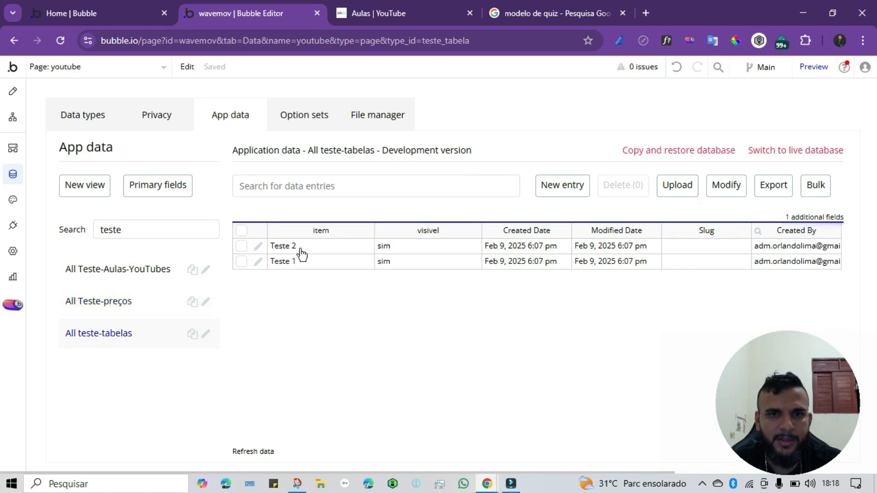
pyautogui.click(416, 16)
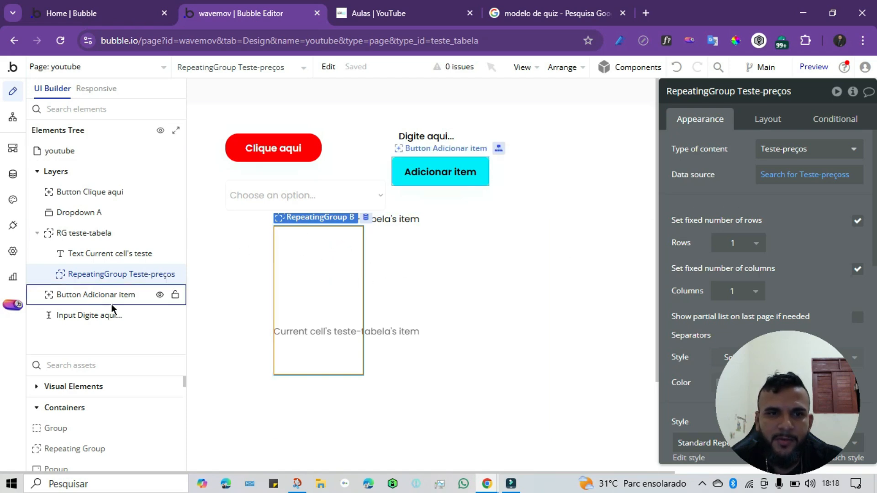
# Add a Text element inside the nested Teste-preços repeating group, below the current cell's item text.
pyautogui.scroll(-3, 78, 418)
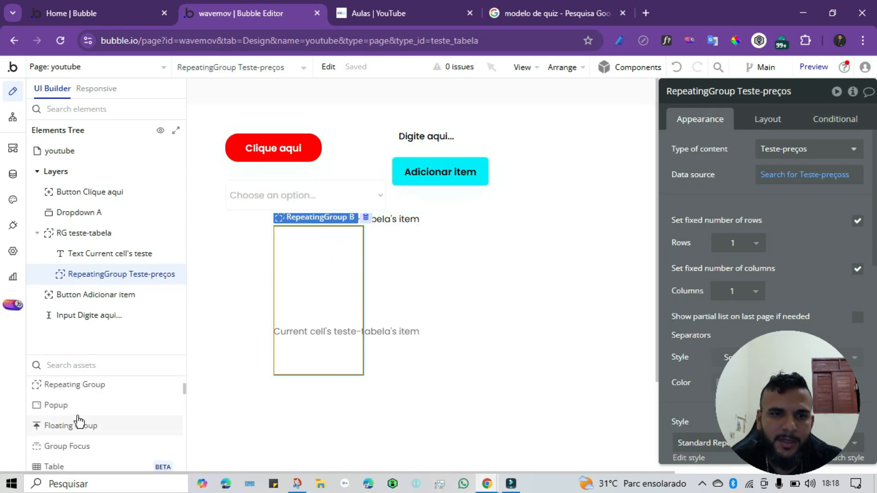
pyautogui.scroll(3, 83, 414)
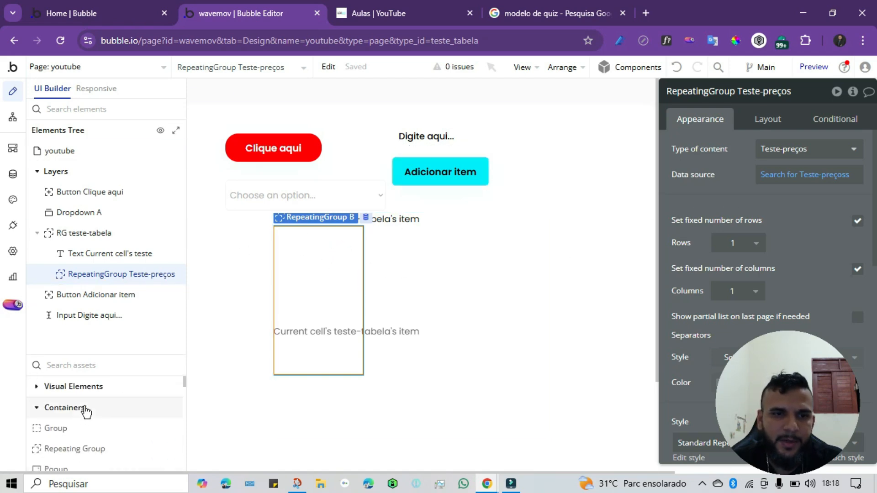
pyautogui.click(37, 386)
pyautogui.click(48, 407)
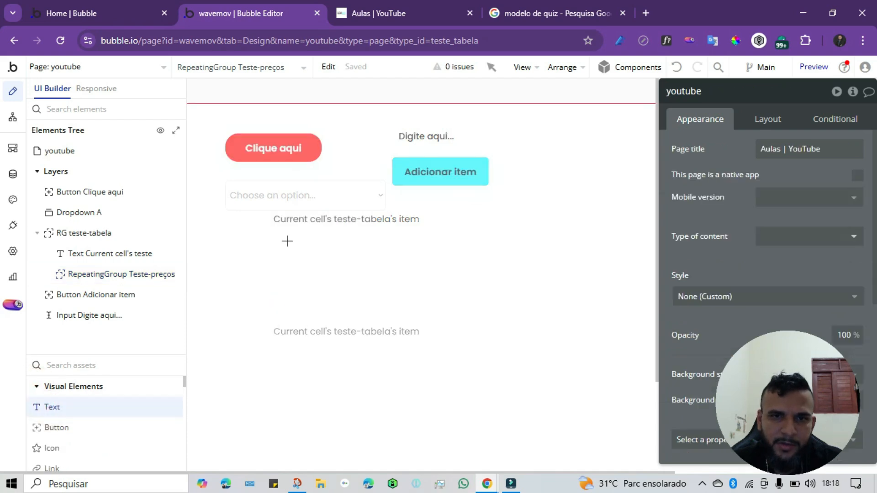
pyautogui.click(286, 241)
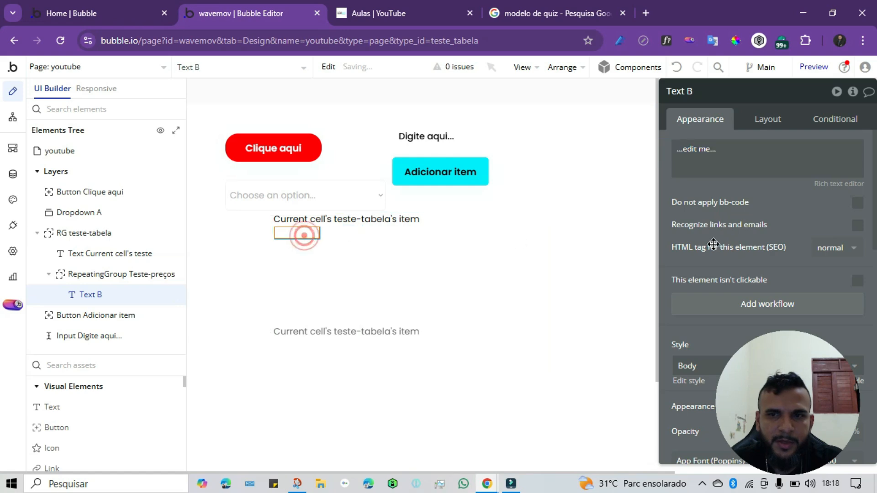
# Set the new text's font color to the Primary contrast (#000000) color variable.
pyautogui.scroll(-10, 759, 334)
pyautogui.scroll(5, 719, 267)
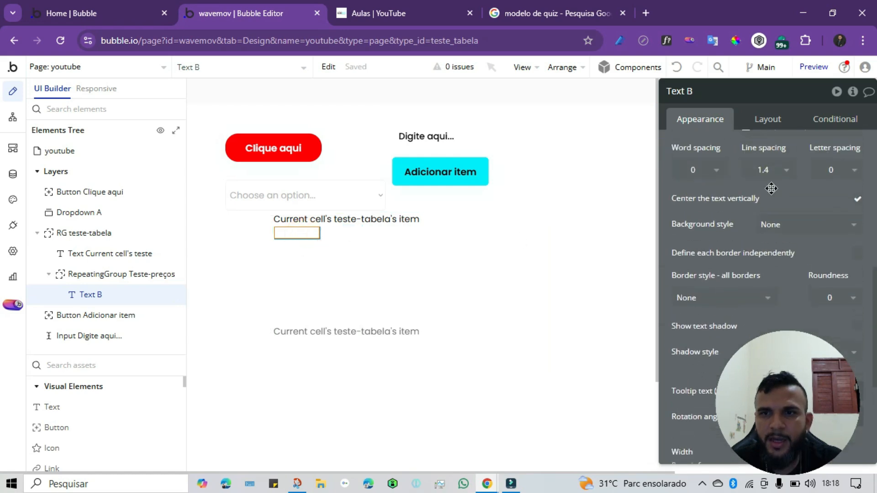
pyautogui.click(772, 191)
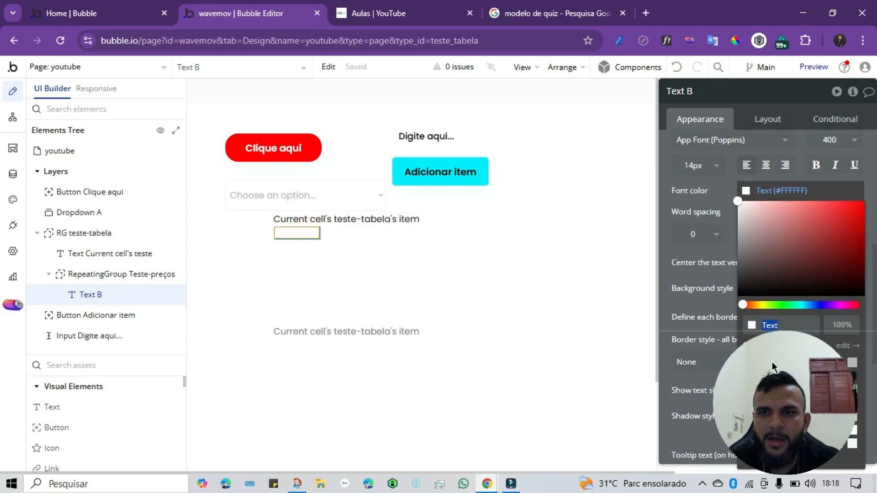
pyautogui.moveTo(775, 361); pyautogui.dragTo(52, 365)
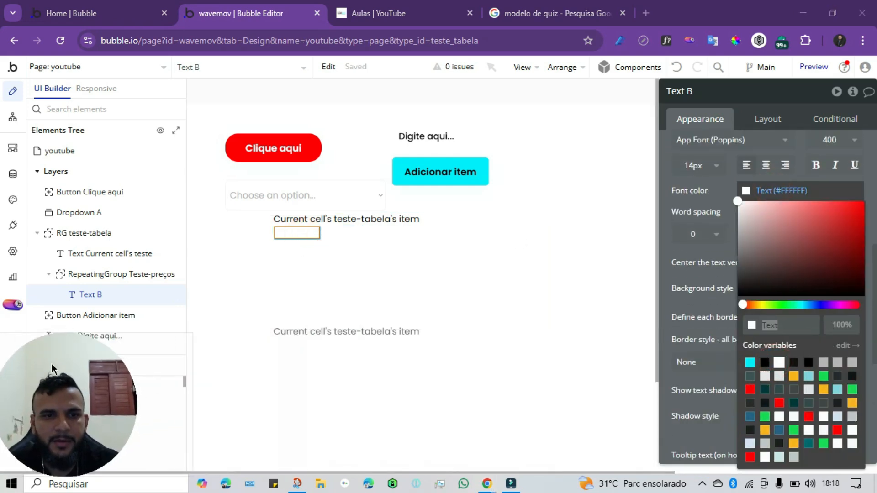
pyautogui.click(765, 362)
pyautogui.click(723, 206)
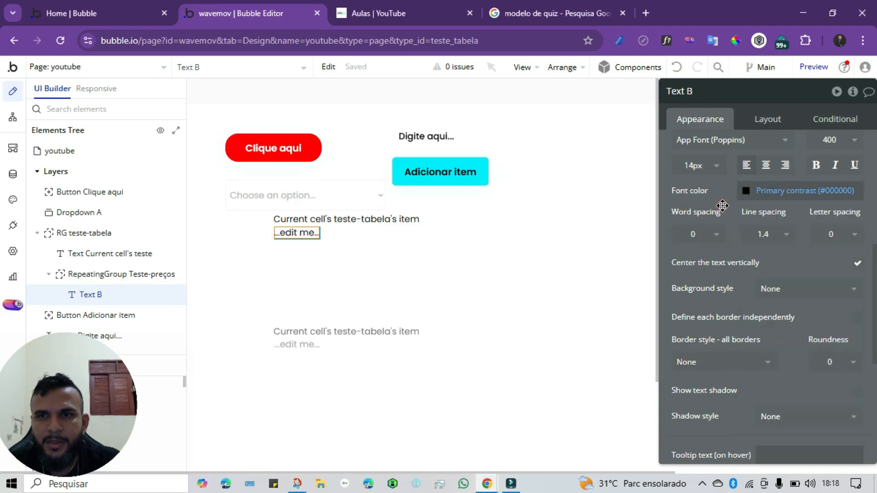
# Replace the new text's placeholder content with the dynamic data Current cell's Teste-preços's preço.
pyautogui.scroll(5, 722, 205)
pyautogui.tripleClick(709, 152)
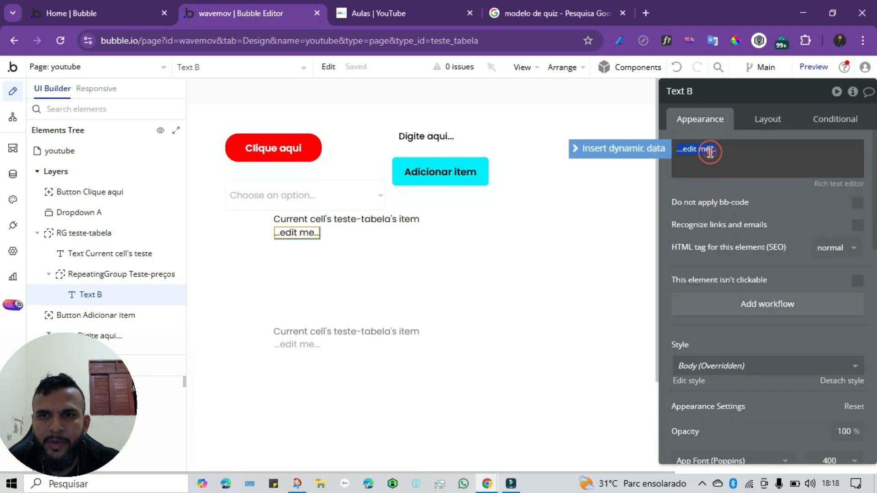
pyautogui.click(653, 148)
pyautogui.click(729, 183)
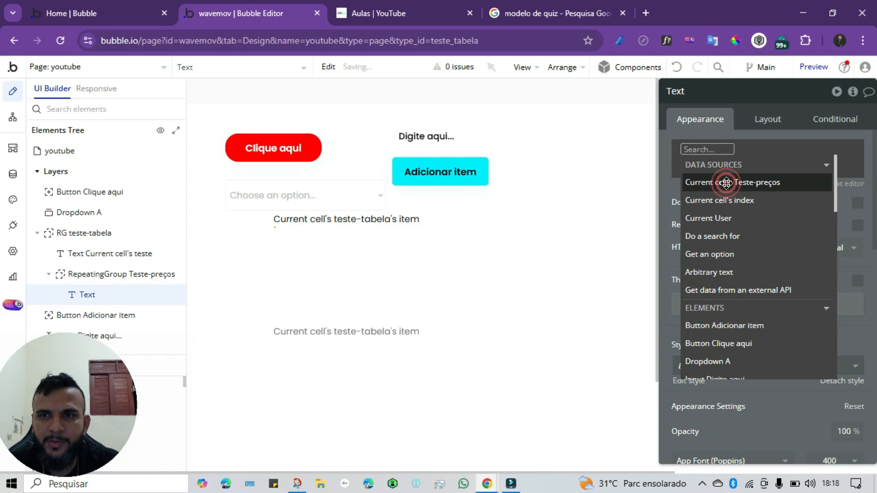
pyautogui.click(792, 235)
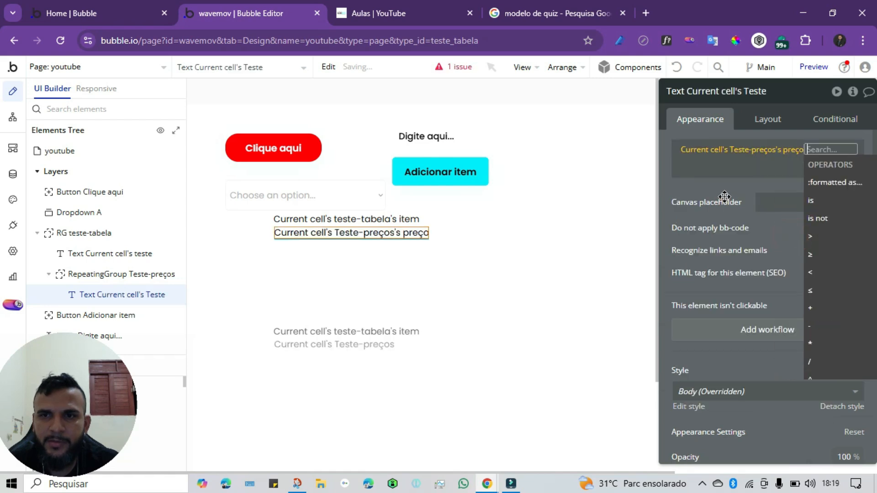
pyautogui.click(726, 200)
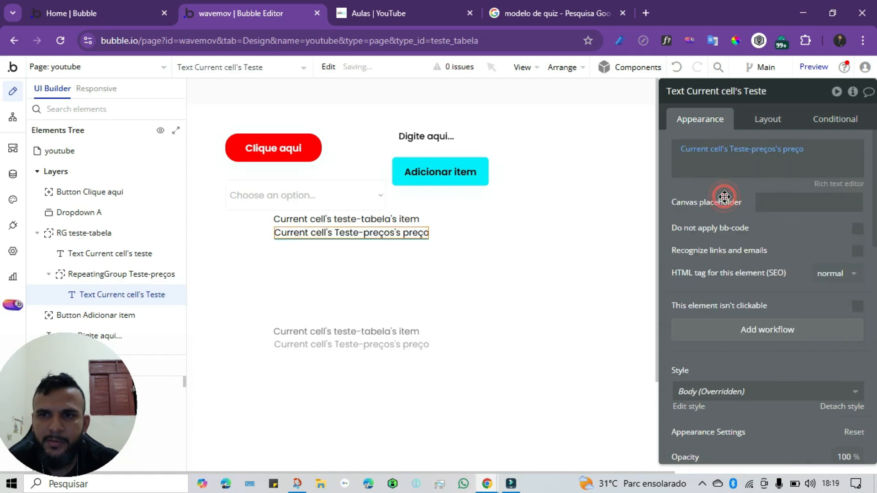
# Set the nested Teste-preços repeating group's min height to 0 px.
pyautogui.click(410, 260)
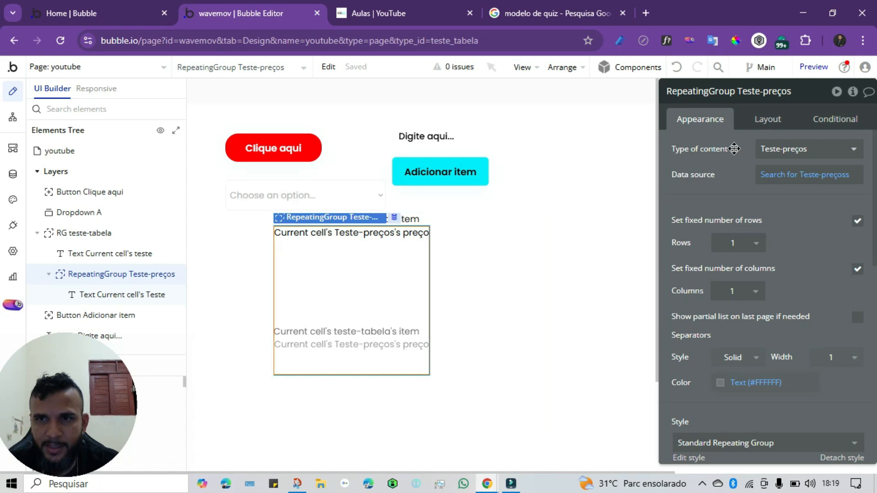
pyautogui.click(768, 118)
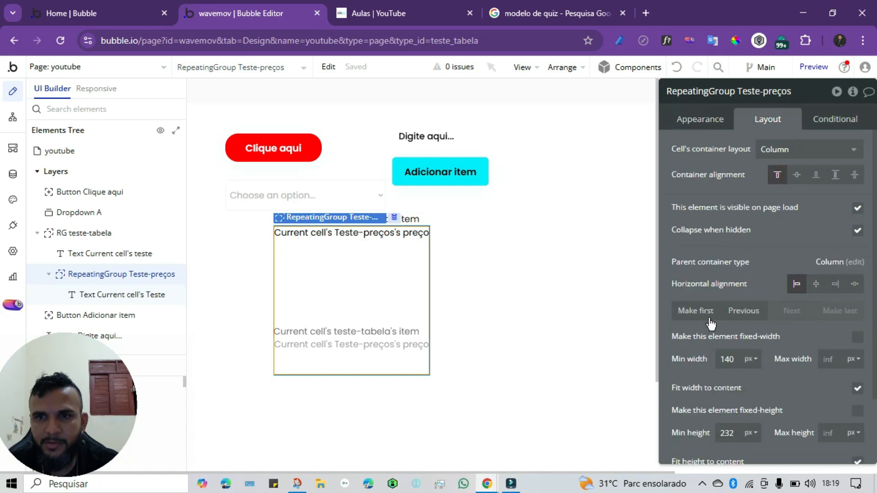
pyautogui.scroll(-2, 767, 229)
pyautogui.doubleClick(731, 353)
pyautogui.write('0')
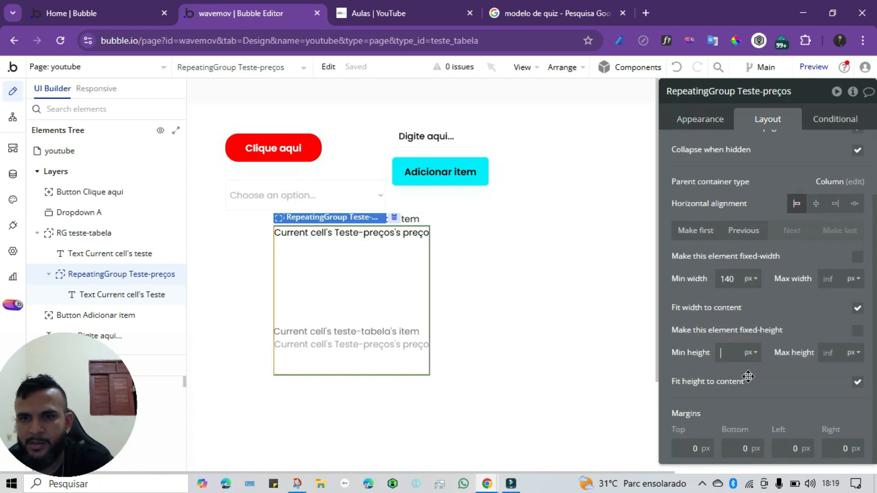
pyautogui.click(400, 266)
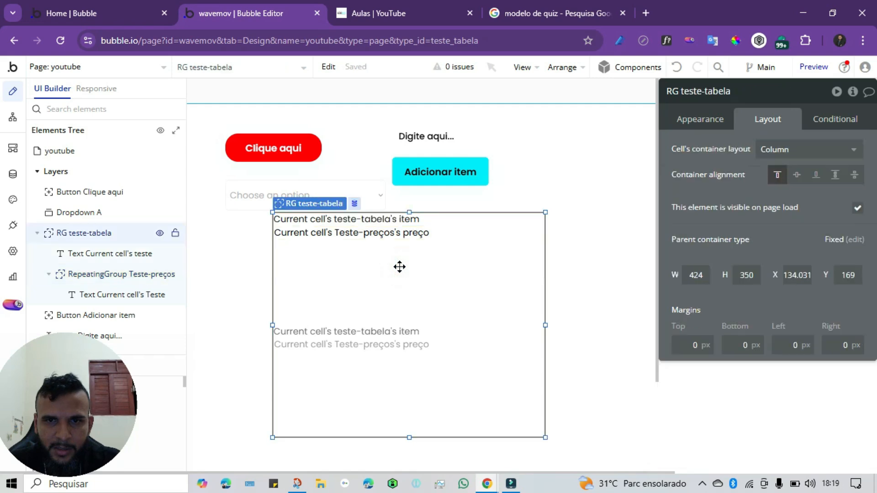
# Widen the RG teste-tabela repeating group toward the right, and refresh the Aulas | YouTube preview page to load the updated version.
pyautogui.click(721, 120)
pyautogui.moveTo(545, 325); pyautogui.dragTo(609, 320)
pyautogui.click(402, 13)
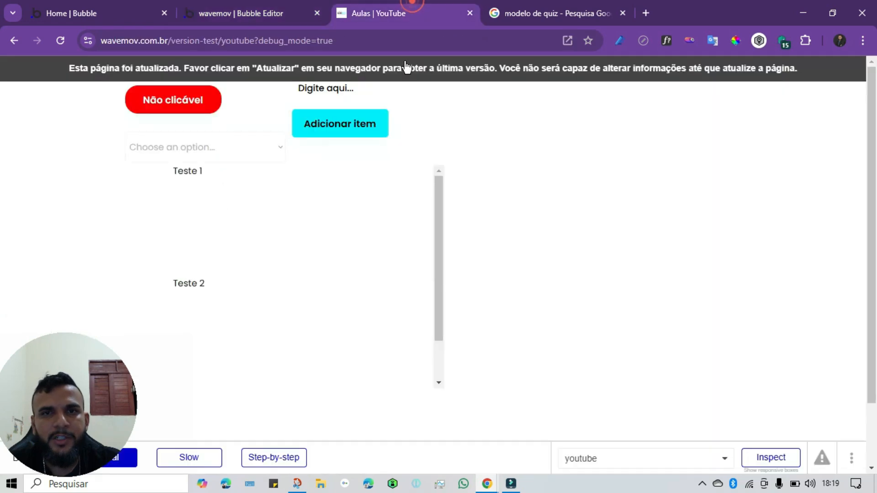
pyautogui.click(406, 67)
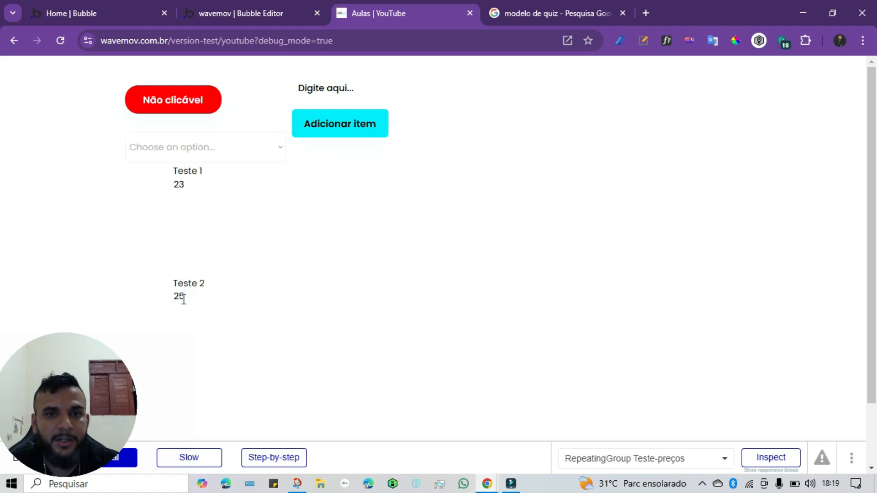
# Check the Teste-preços entries in the Bubble app data against the prices displayed under each item on the preview page.
pyautogui.click(274, 13)
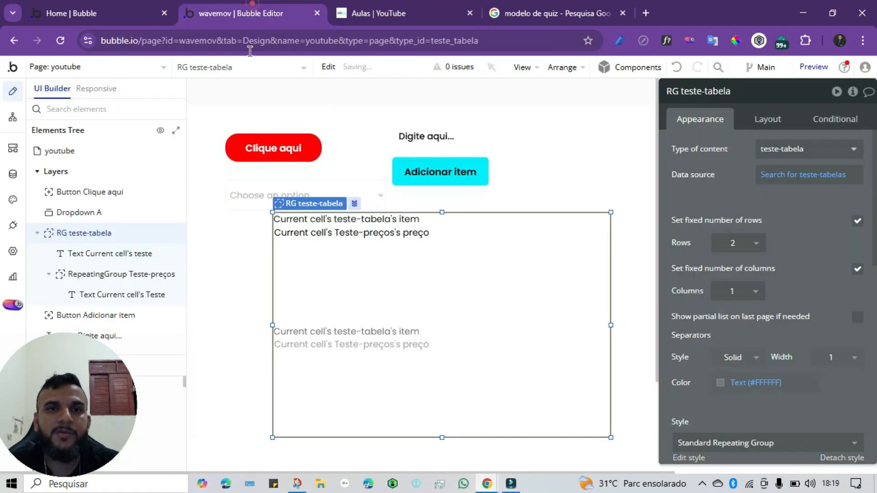
pyautogui.click(21, 176)
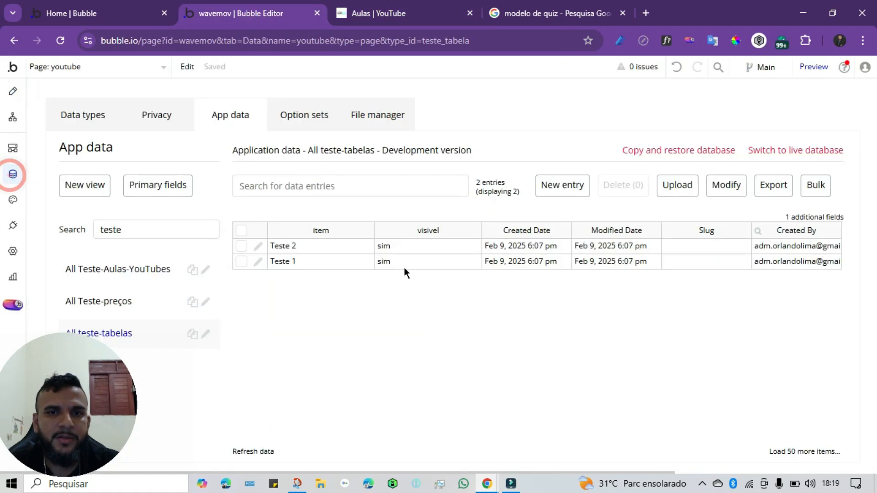
pyautogui.click(116, 306)
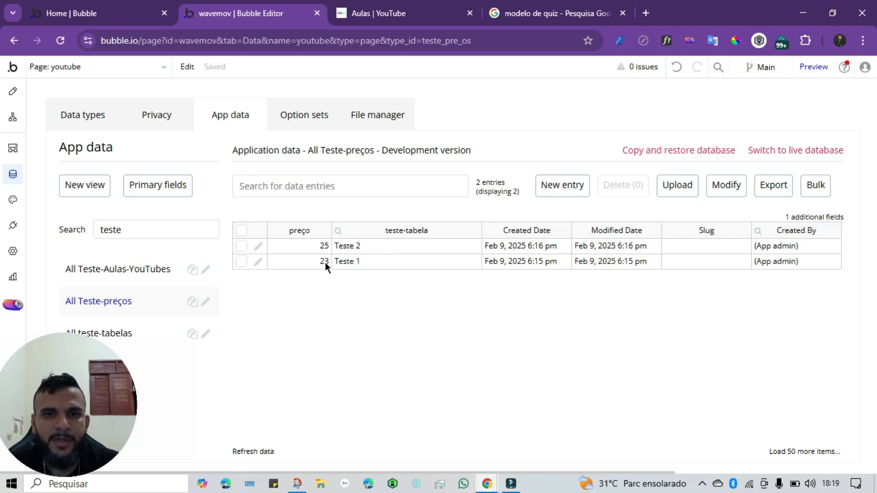
pyautogui.click(412, 20)
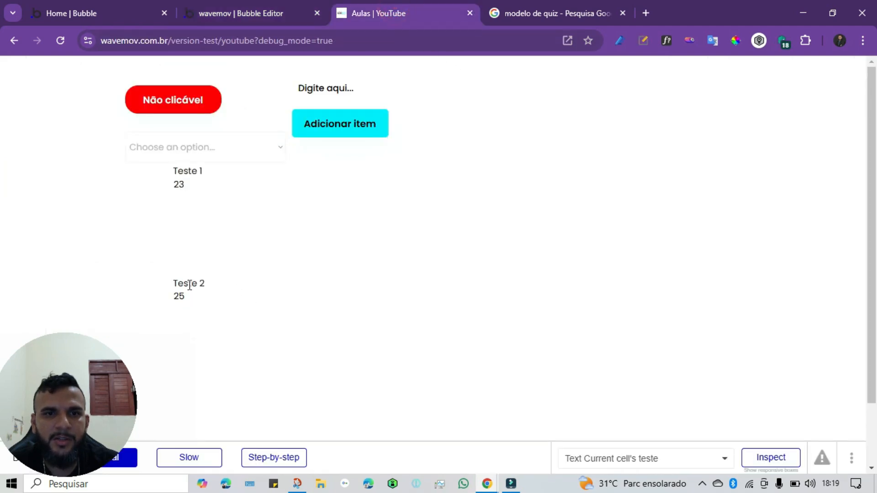